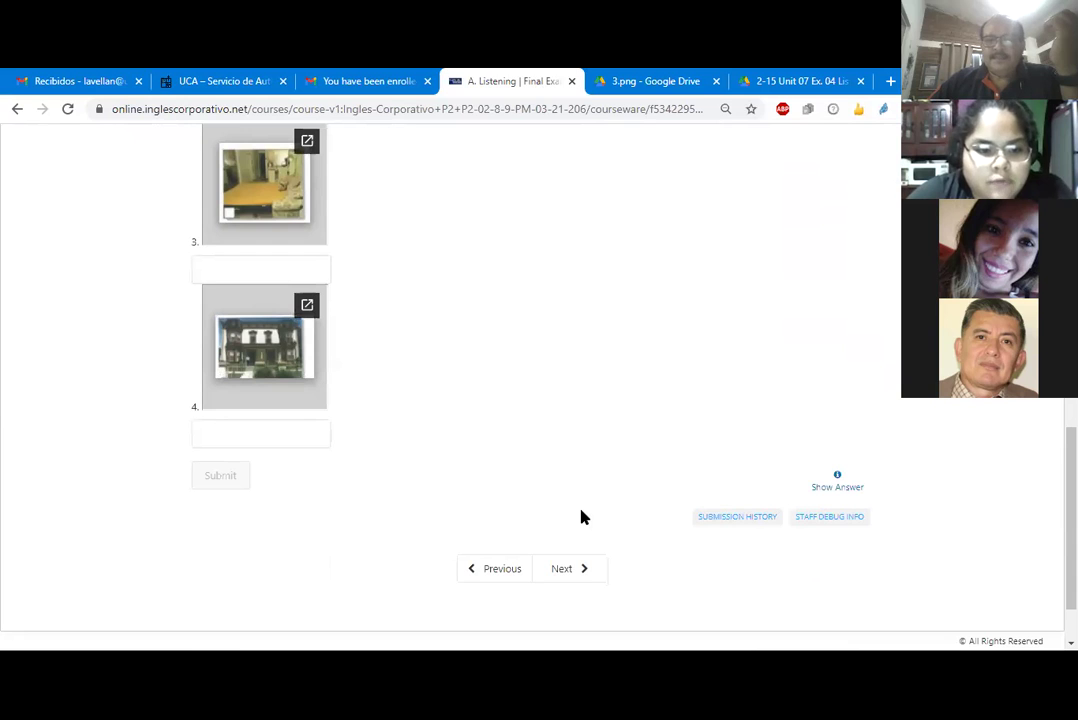
Review the listening exercise's instructions, audio player and four home pictures with their answer fields
scroll(585, 517, "up", 10)
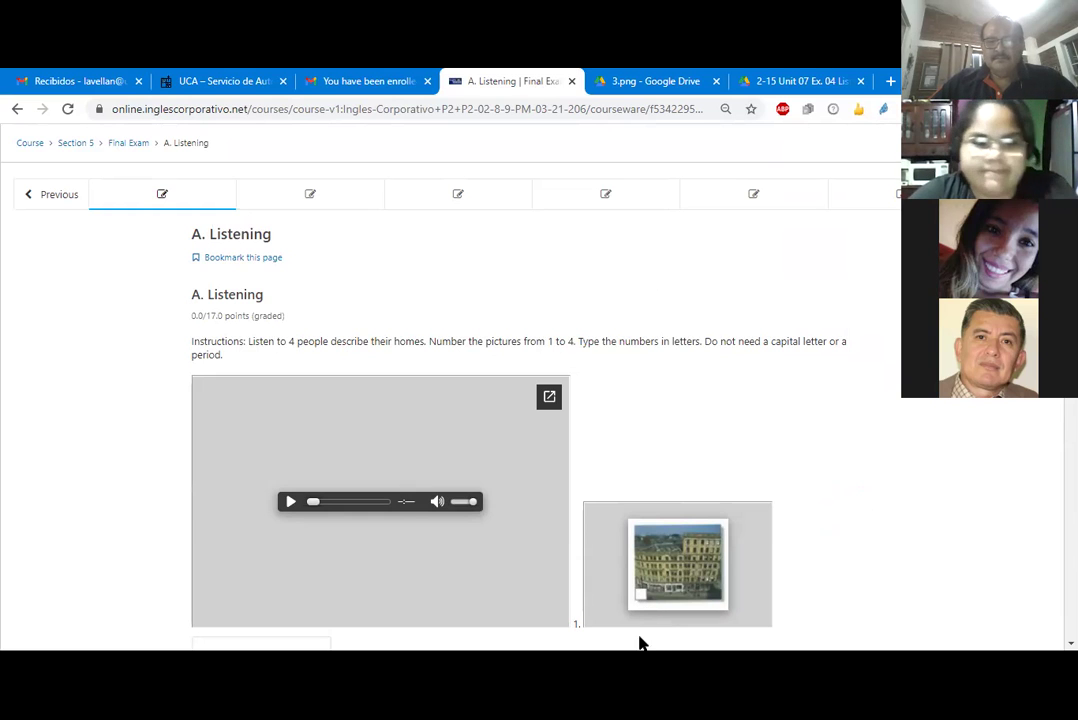
mouse_move(594, 590)
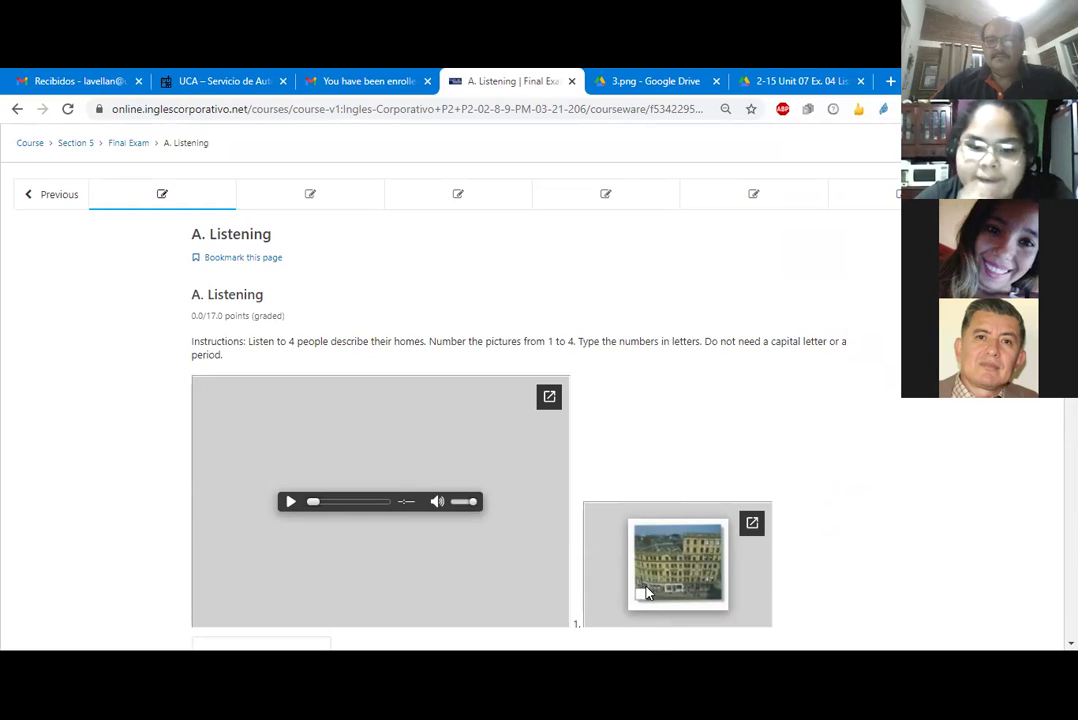
scroll(577, 561, "down", 3)
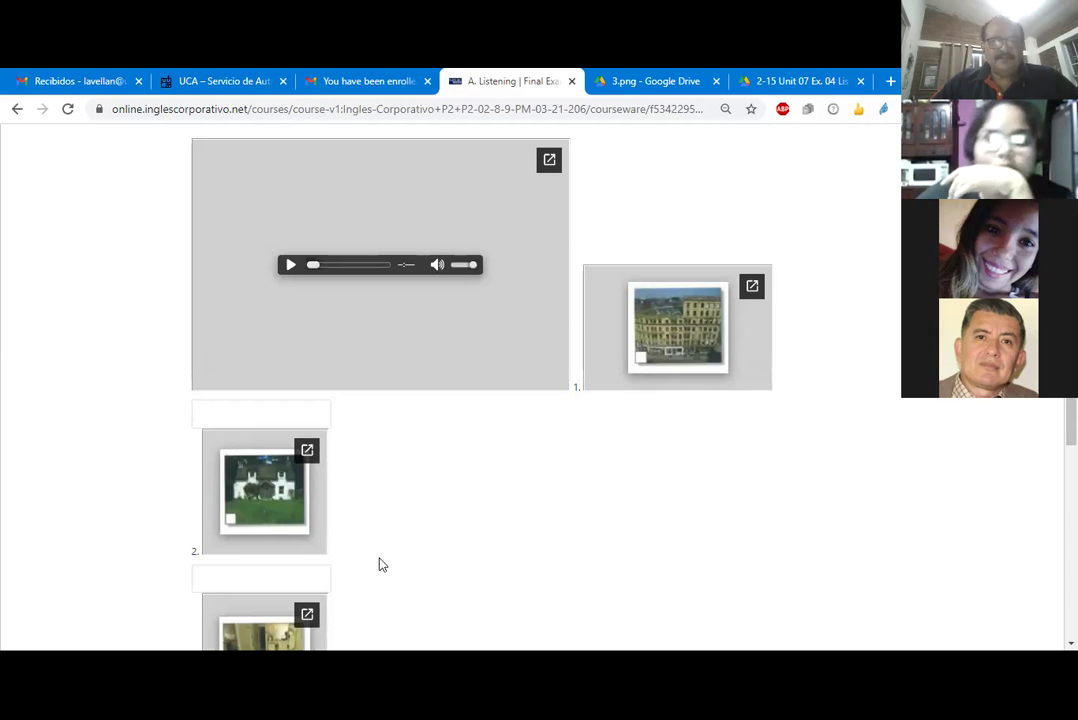
scroll(390, 571, "down", 2)
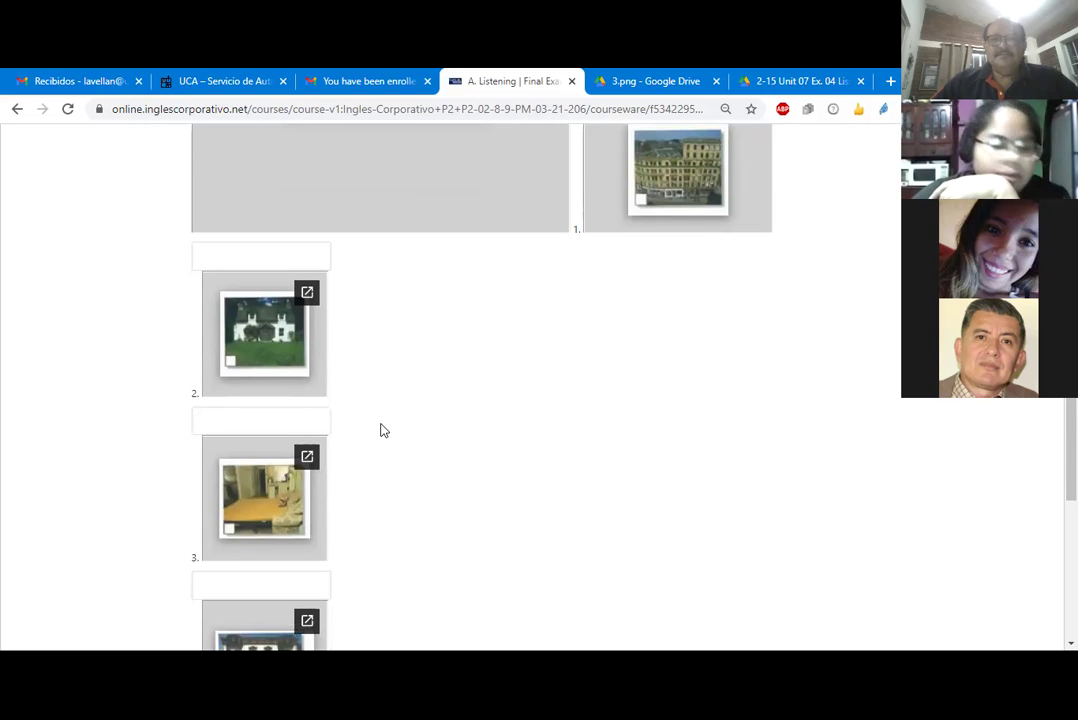
scroll(378, 440, "down", 2)
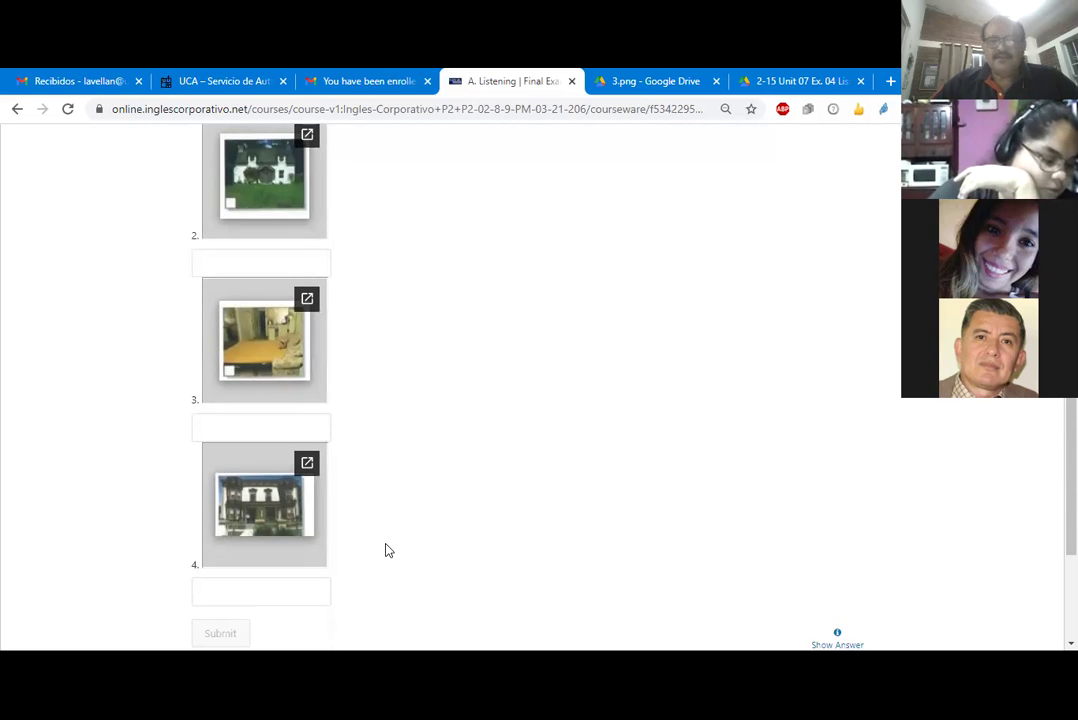
scroll(387, 549, "down", 2)
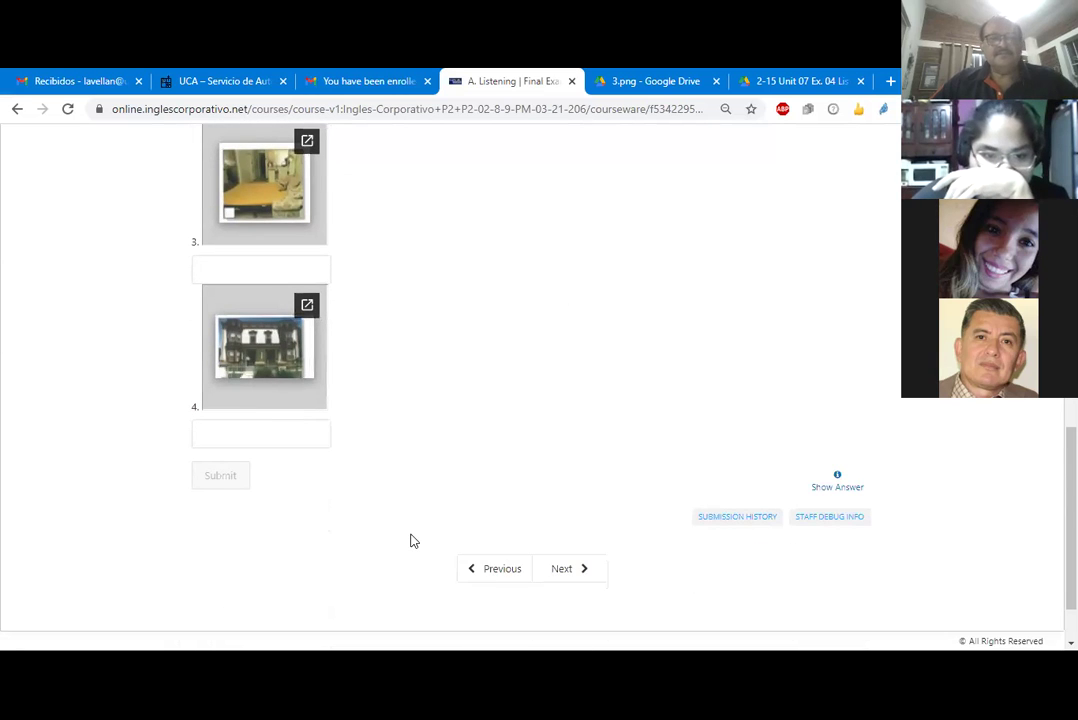
scroll(409, 538, "up", 3)
scroll(400, 515, "up", 1)
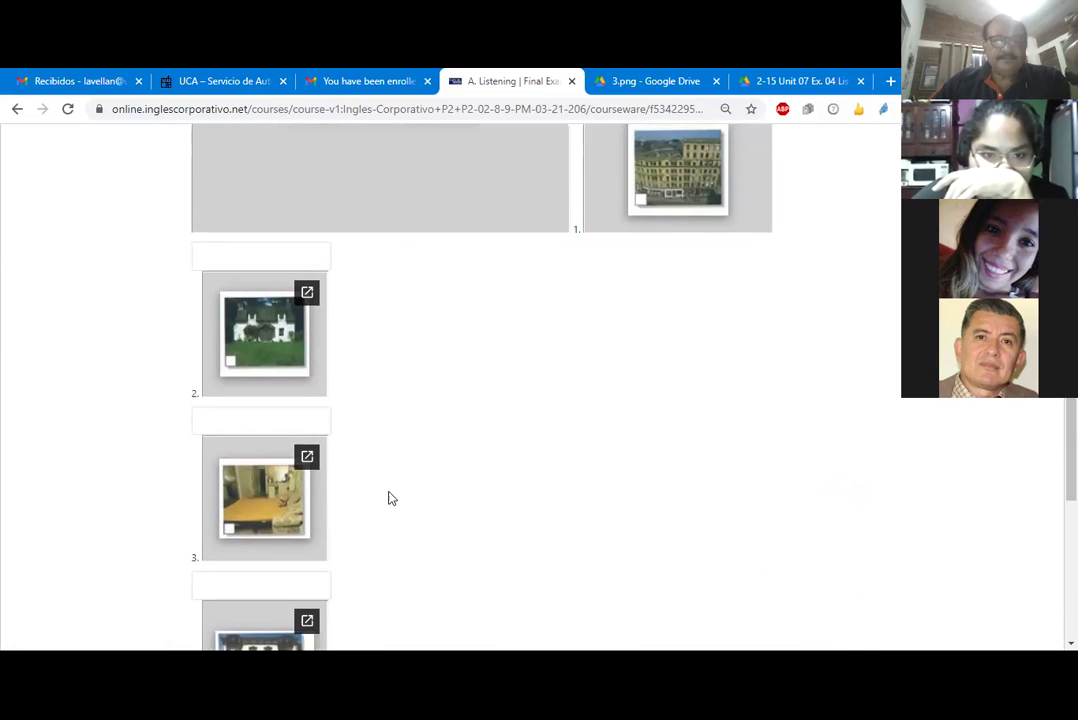
scroll(394, 402, "up", 2)
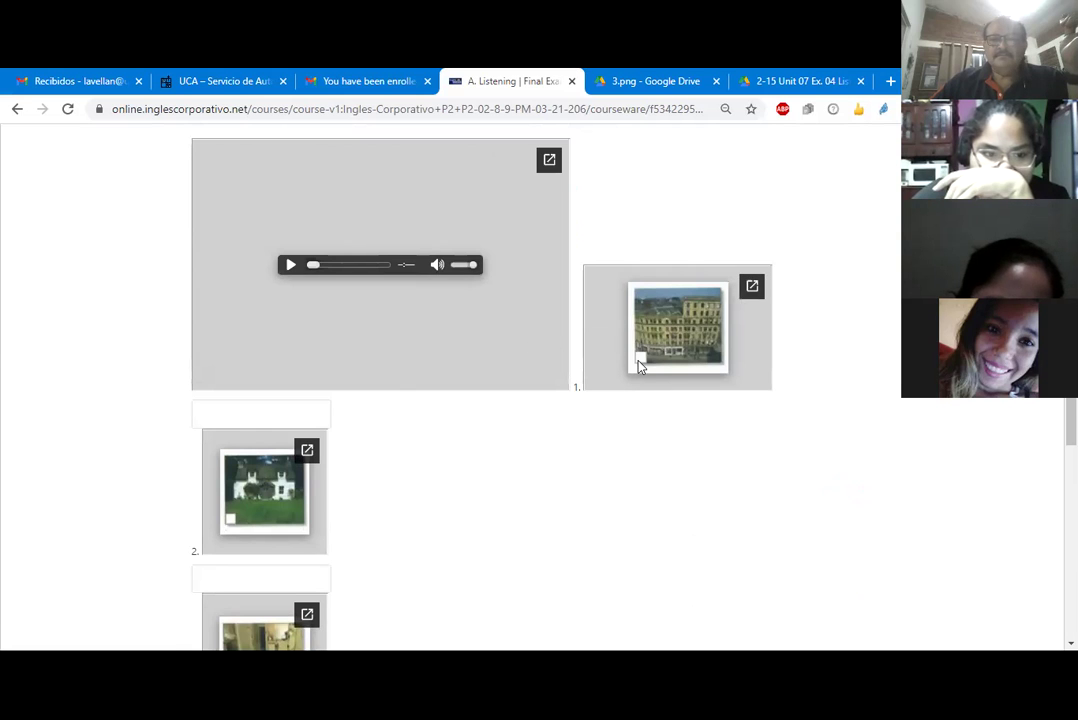
scroll(296, 566, "down", 1)
scroll(296, 566, "down", 1)
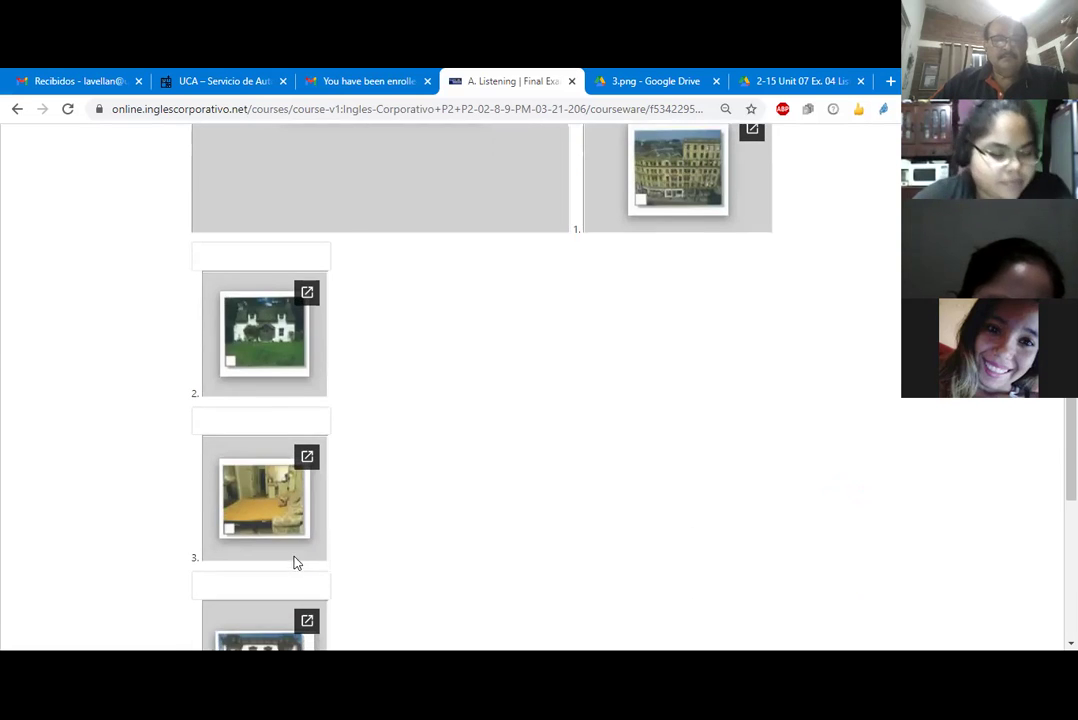
scroll(300, 560, "down", 3)
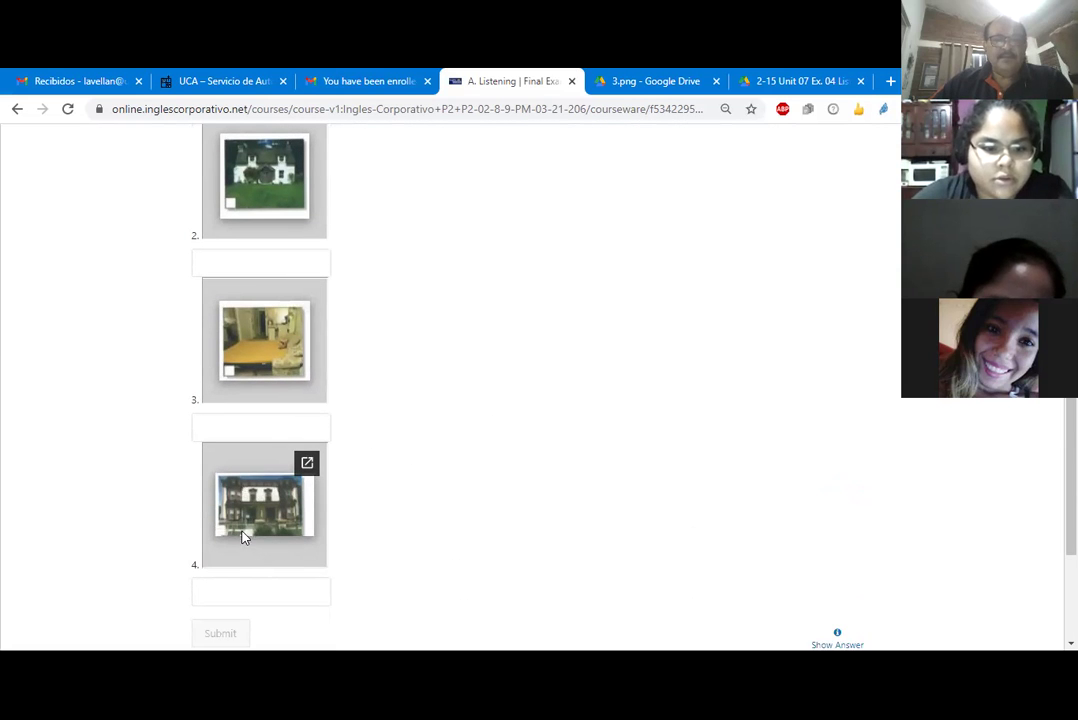
scroll(241, 535, "up", 9)
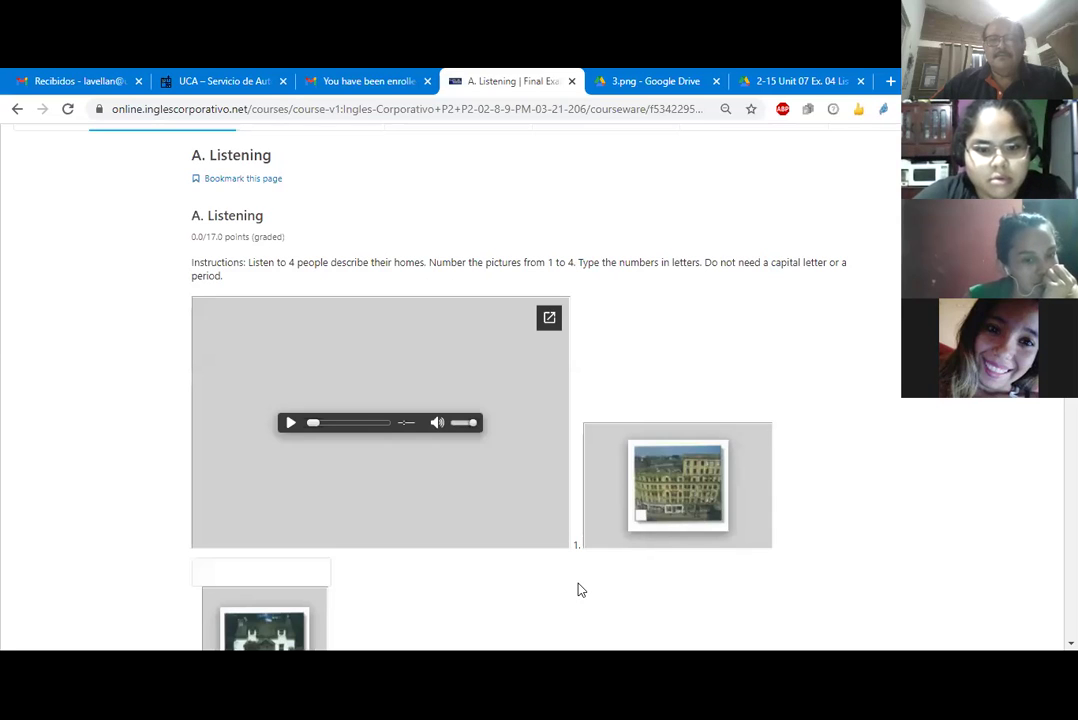
scroll(579, 589, "down", 2)
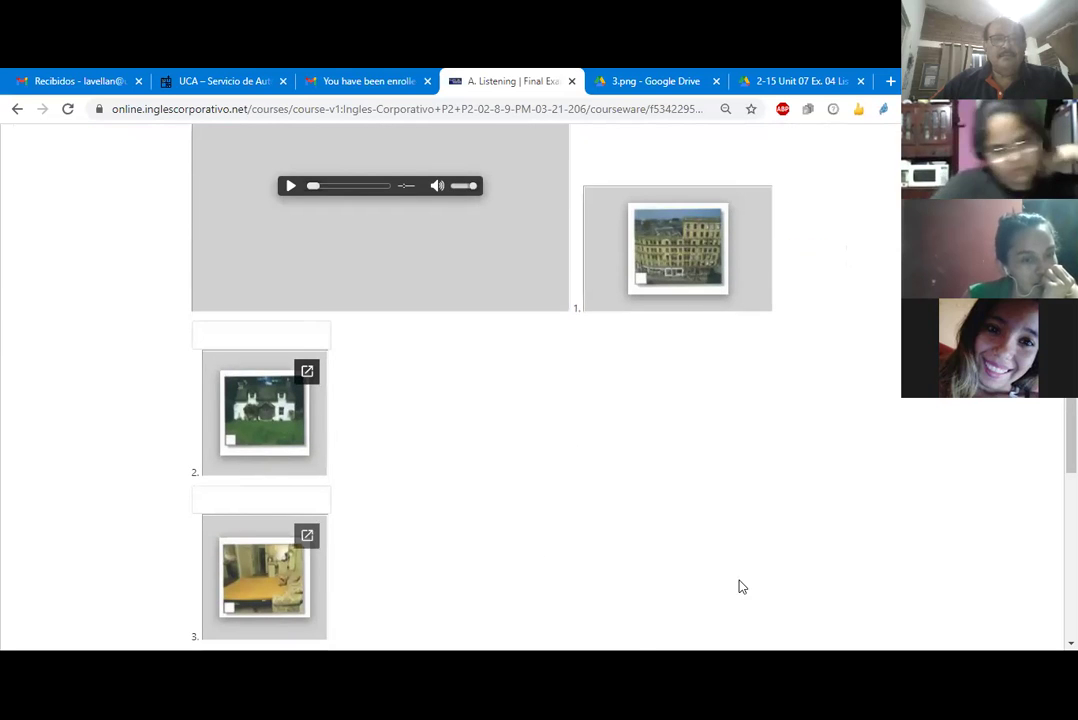
Answer picture 1 with 3 and picture 2 with 4
left_click(290, 332)
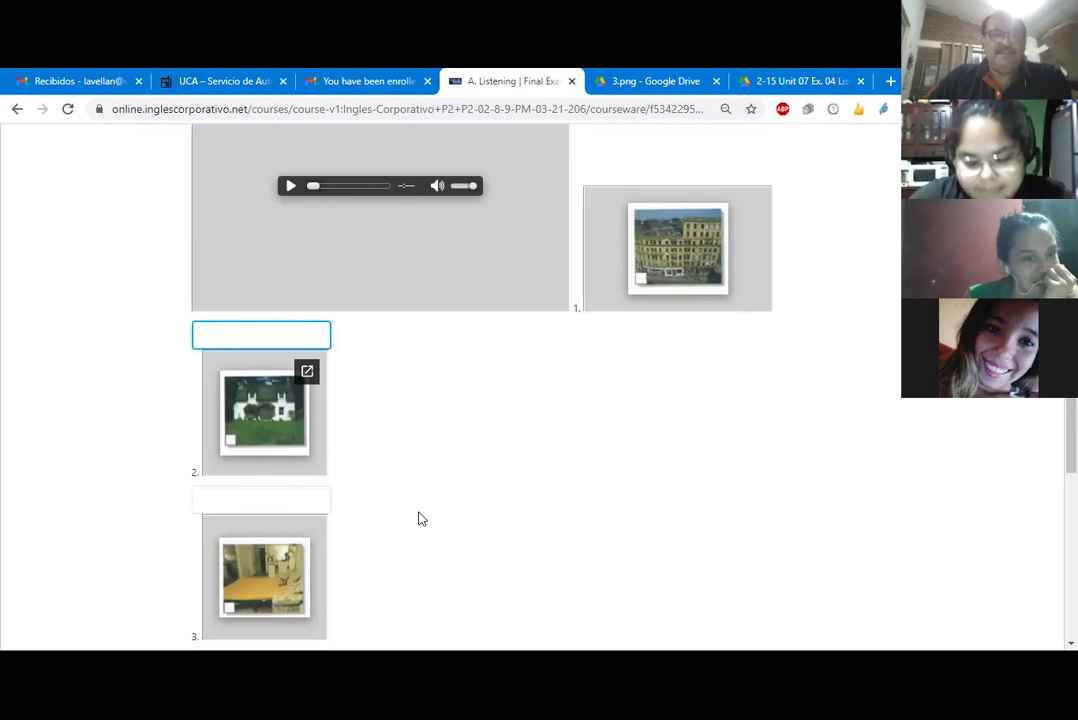
scroll(693, 284, "up", 2)
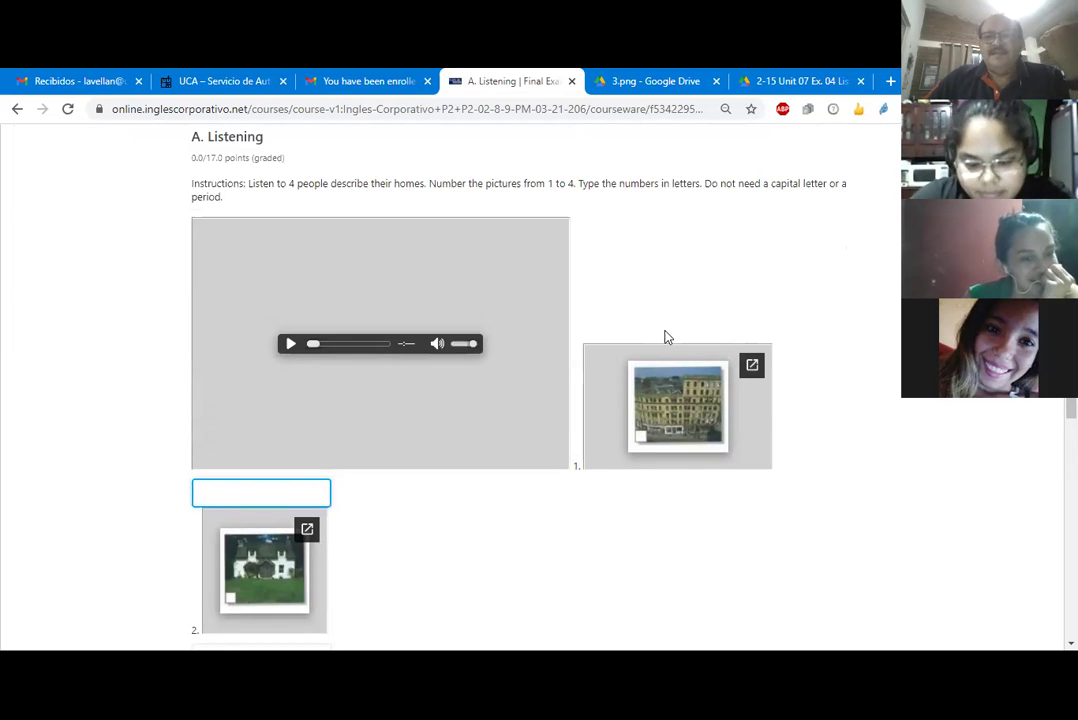
left_click(665, 329)
left_click(306, 492)
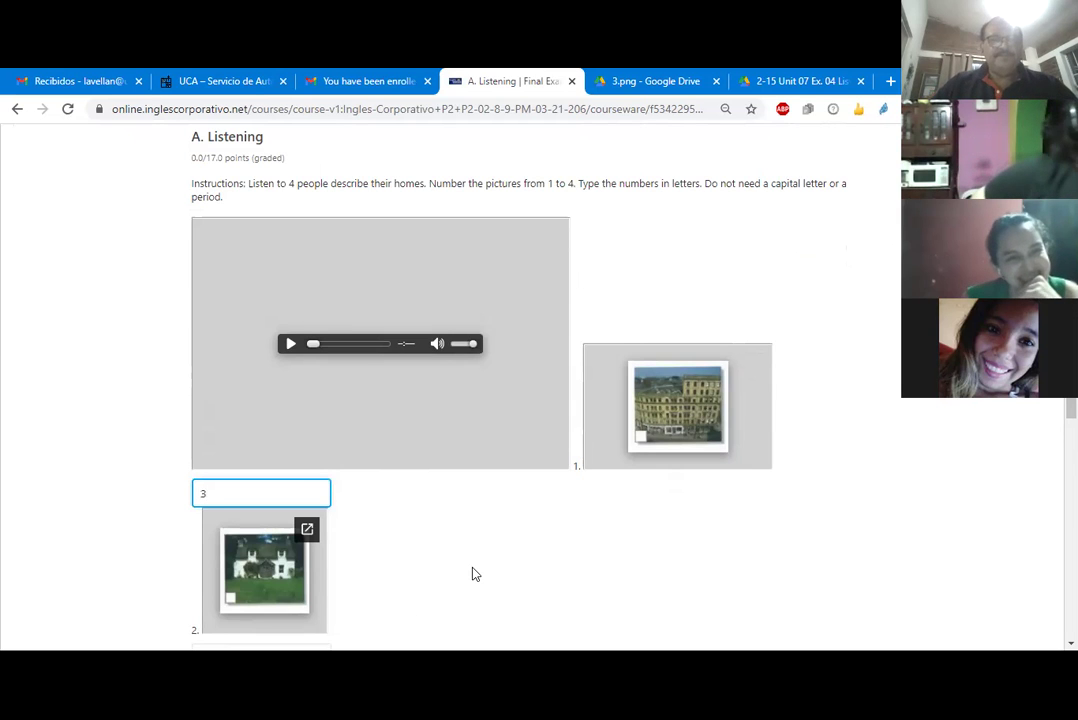
scroll(475, 574, "down", 3)
left_click(279, 502)
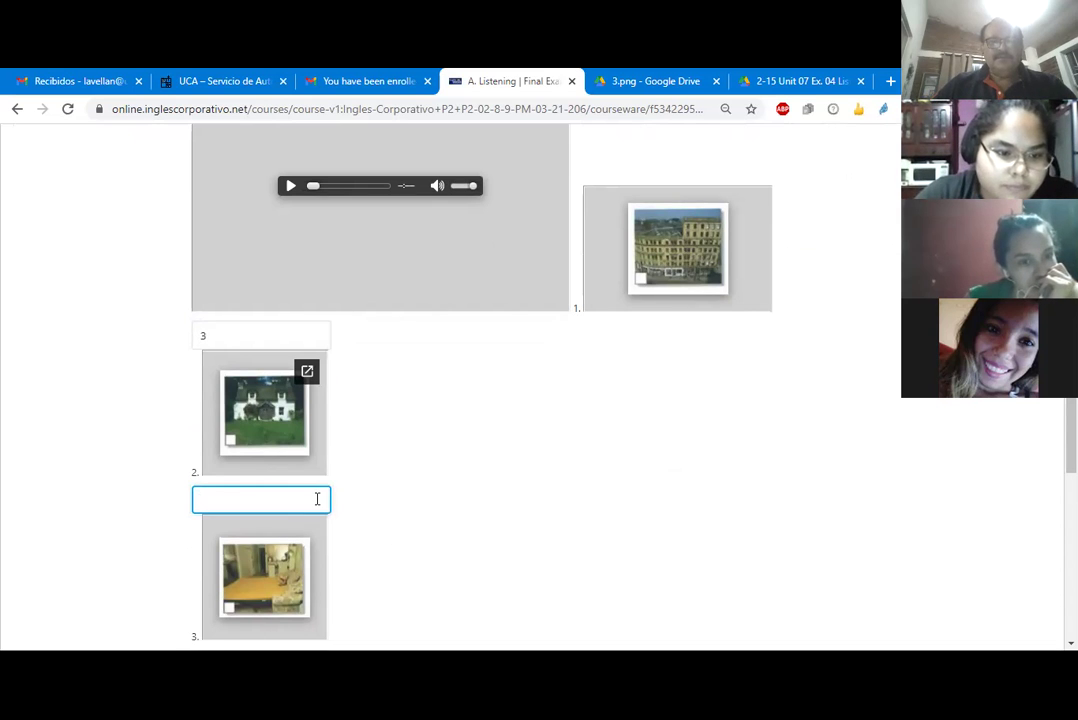
type("4")
Answer picture 3 with 1 and picture 4 with 2
scroll(378, 456, "down", 3)
left_click(285, 495)
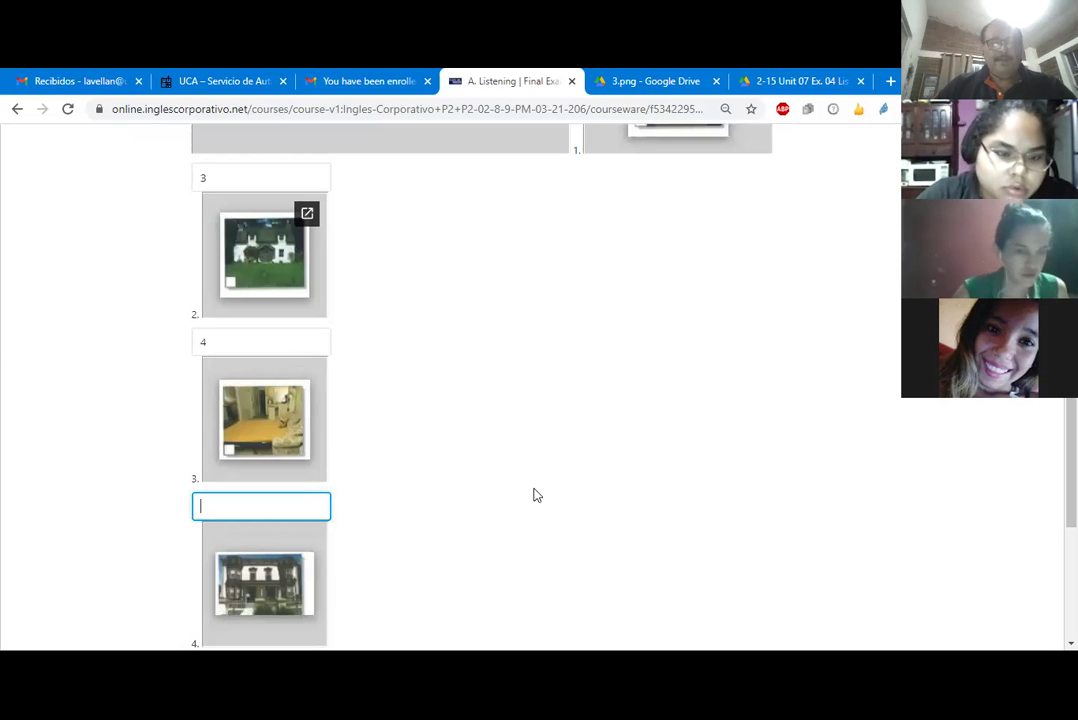
scroll(455, 481, "down", 1)
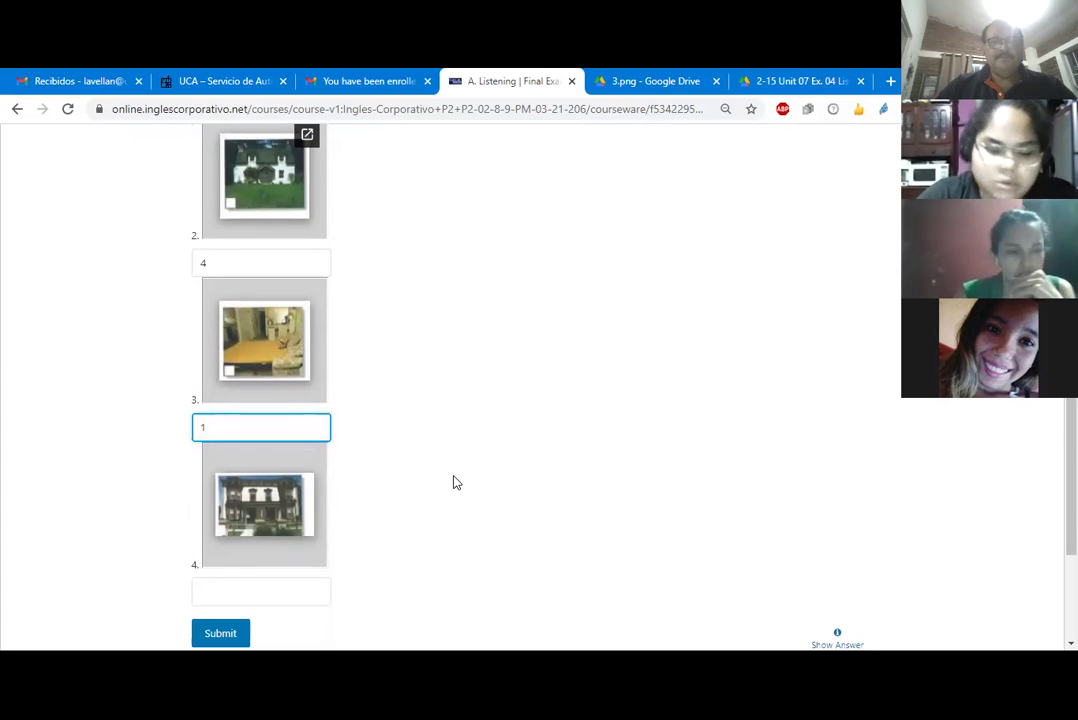
left_click(291, 578)
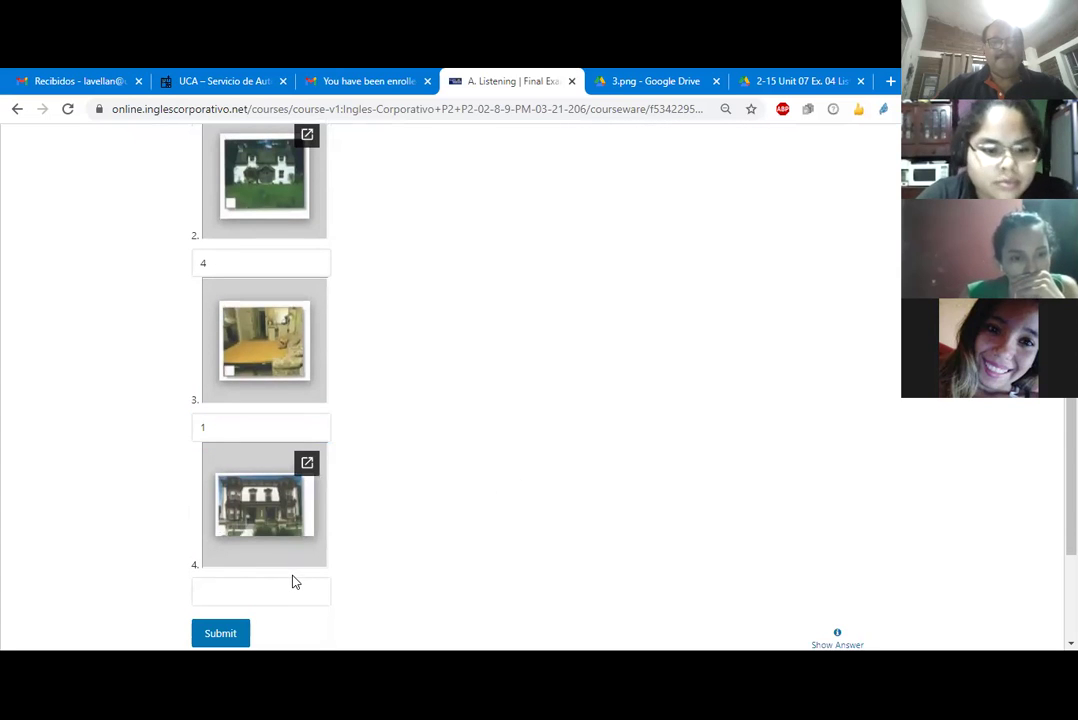
left_click(286, 583)
type("2")
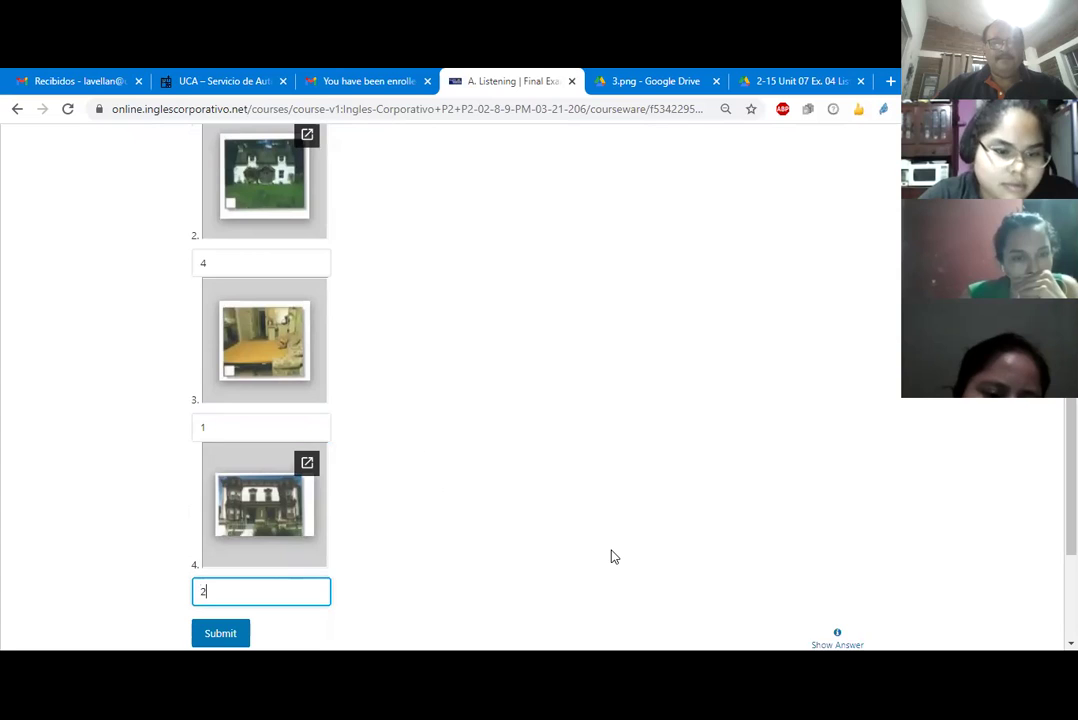
Replace the digit answer for picture 1 with the word "Three"
scroll(573, 460, "up", 1)
scroll(570, 455, "up", 3)
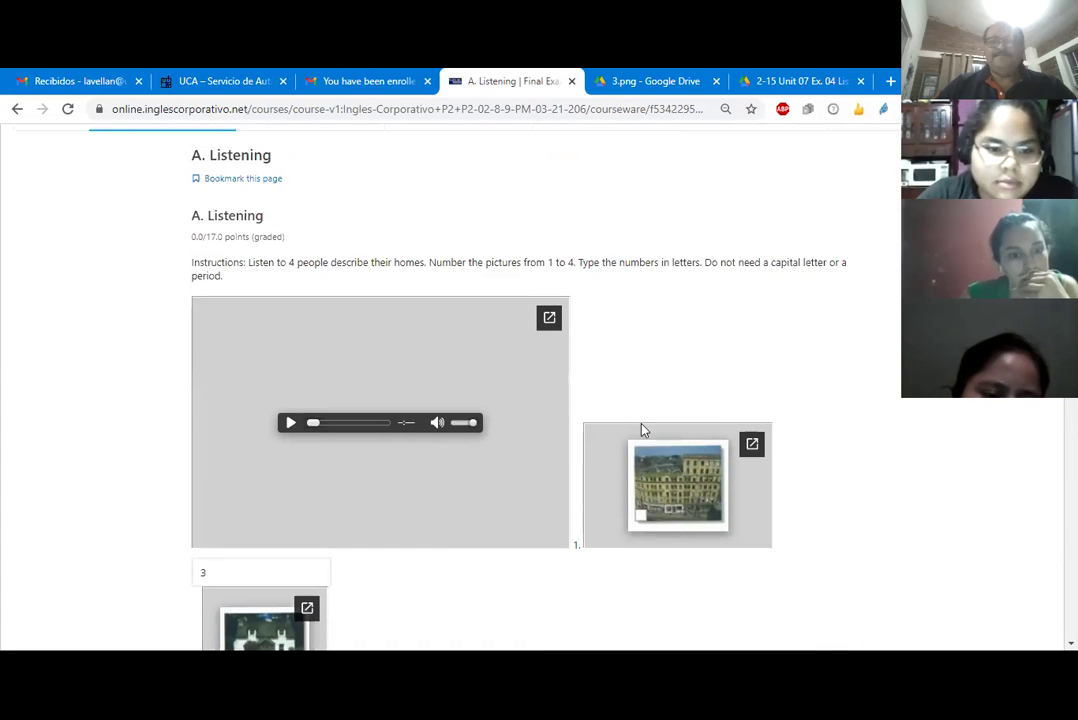
left_click(290, 576)
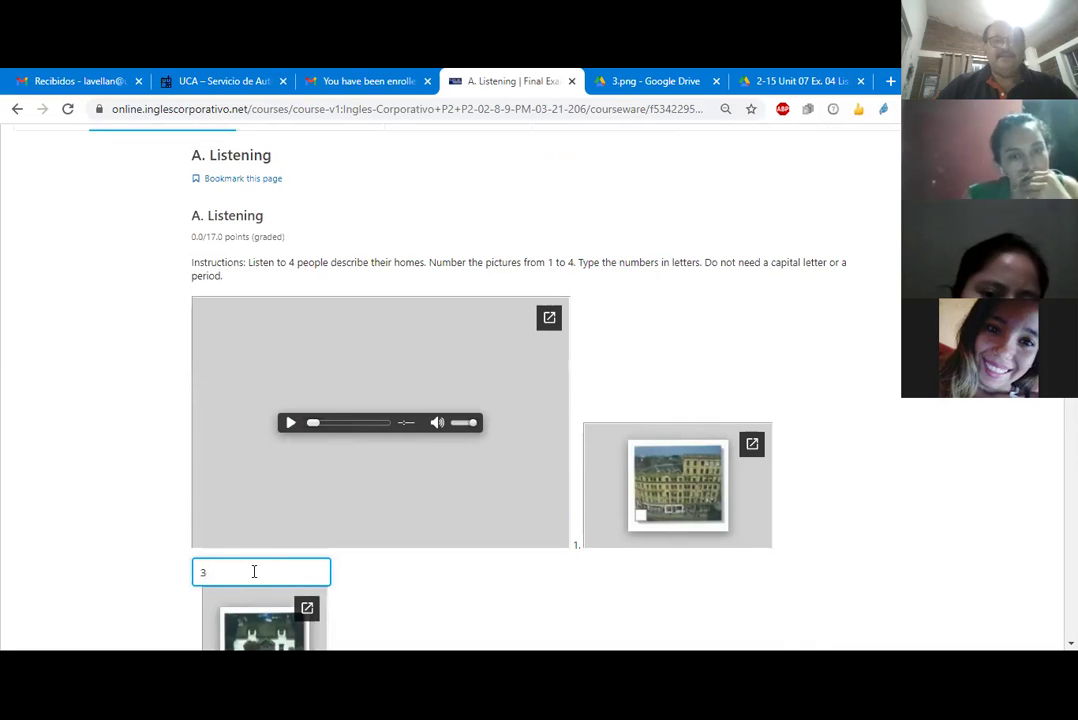
key("BackSpace")
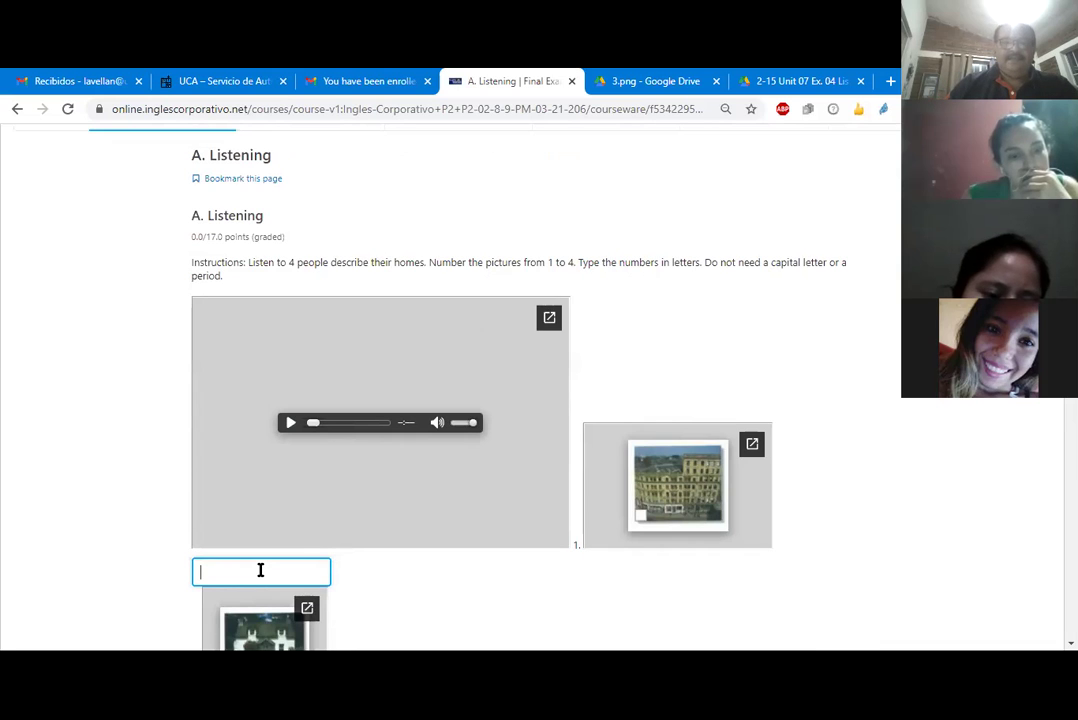
type("Thrre")
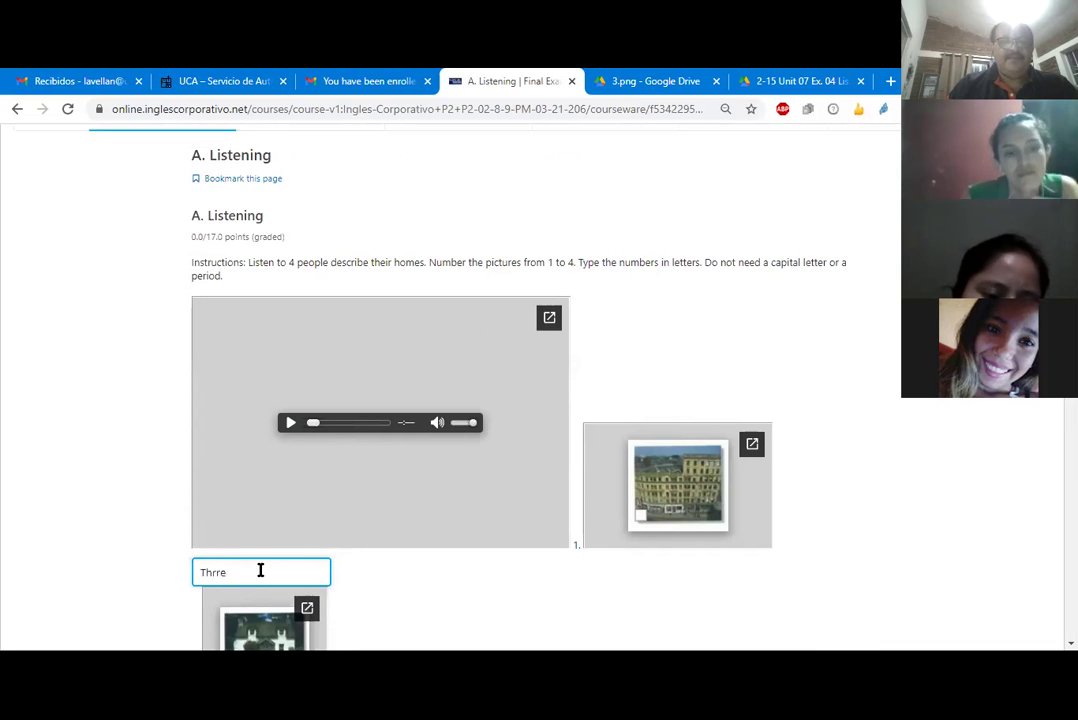
key("BackSpace")
key("BackSpace")
type("ee")
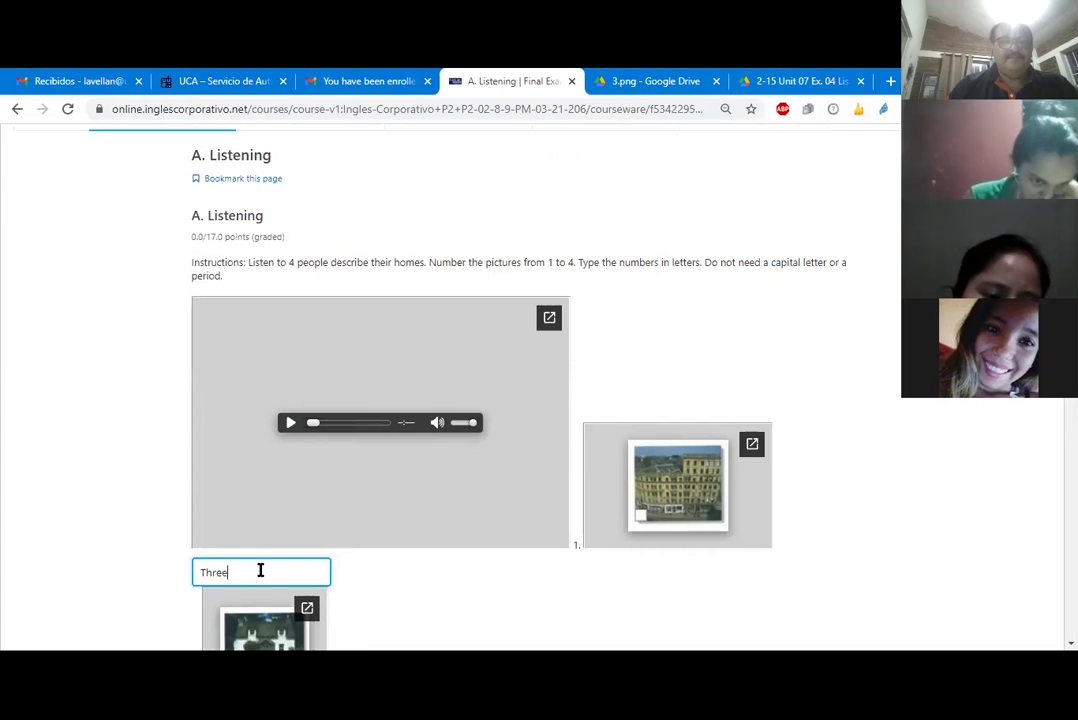
Replace the digit answer for picture 2 with the word "four"
scroll(260, 570, "down", 4)
left_click(231, 500)
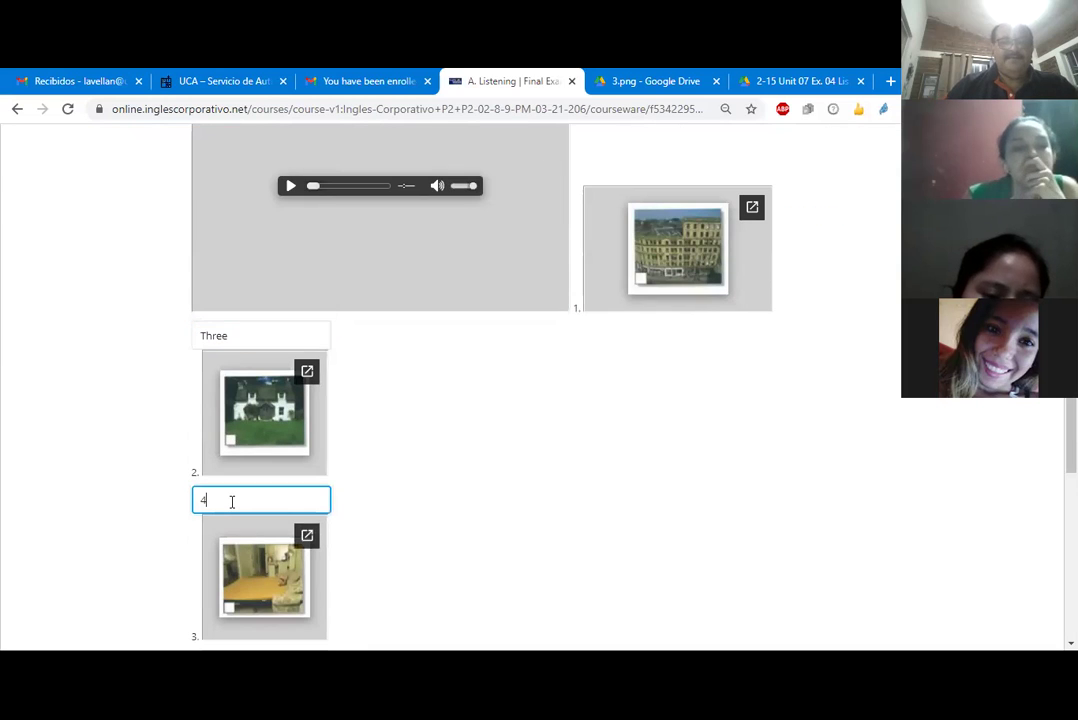
key("BackSpace")
type("foue")
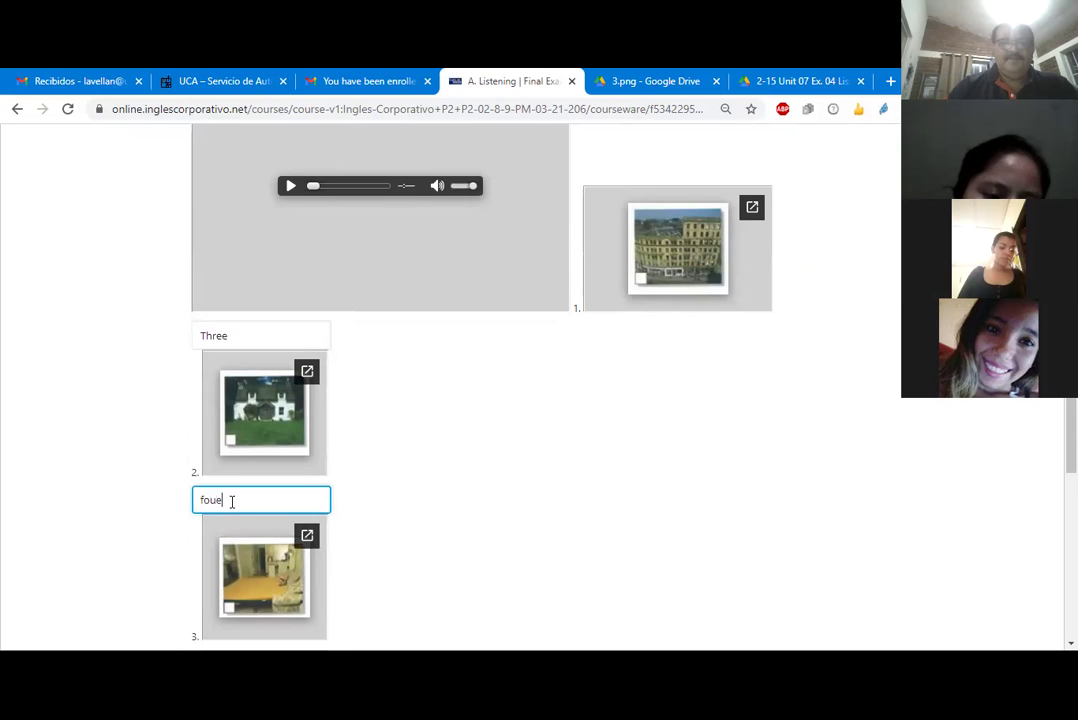
key("BackSpace")
type("r")
Replace the digit answer for picture 3 with the word "one"
scroll(231, 501, "down", 3)
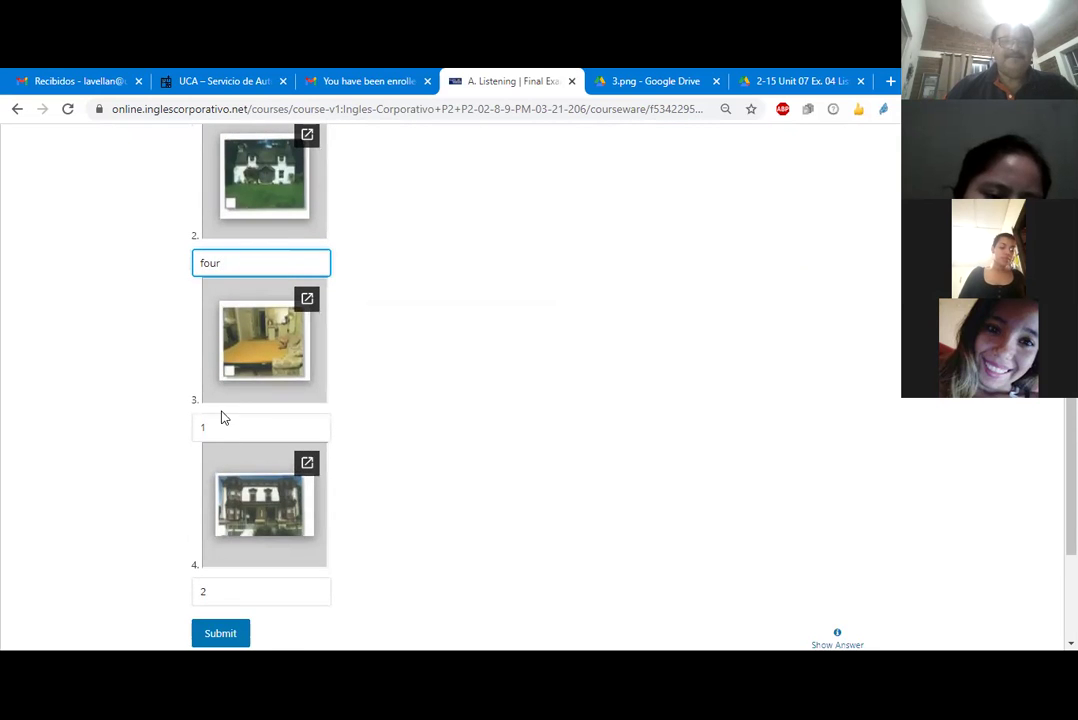
left_click(224, 427)
key("BackSpace")
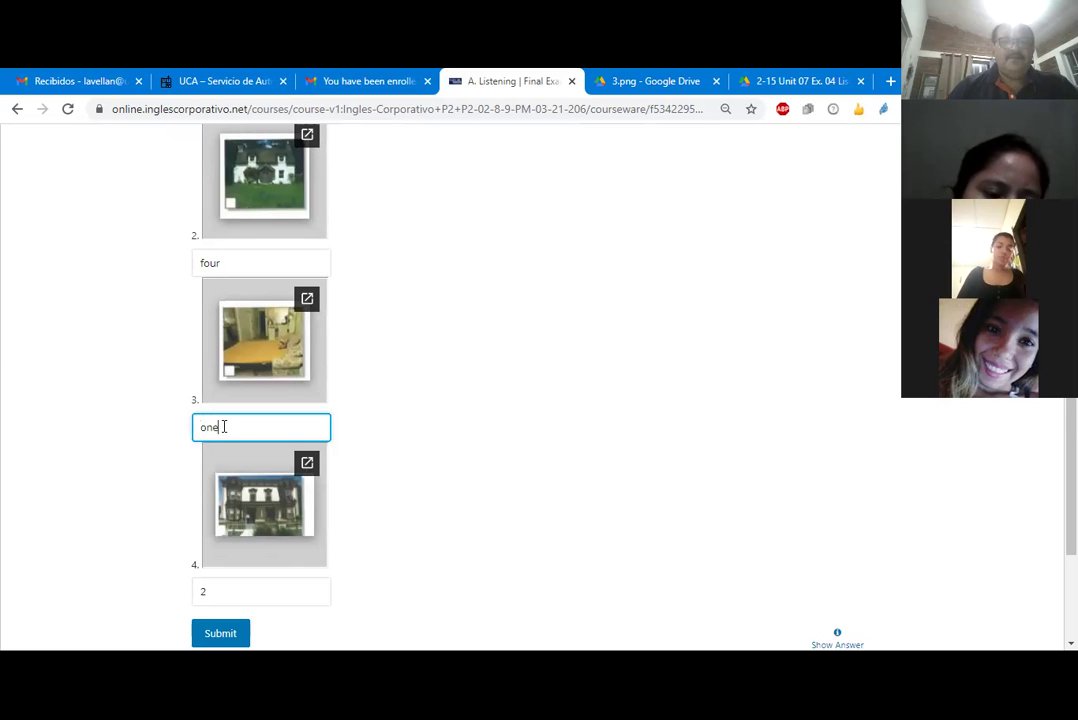
Change the answer for picture 3 to "two" and the answer for picture 4 to "one"
scroll(220, 432, "down", 2)
left_click(214, 436)
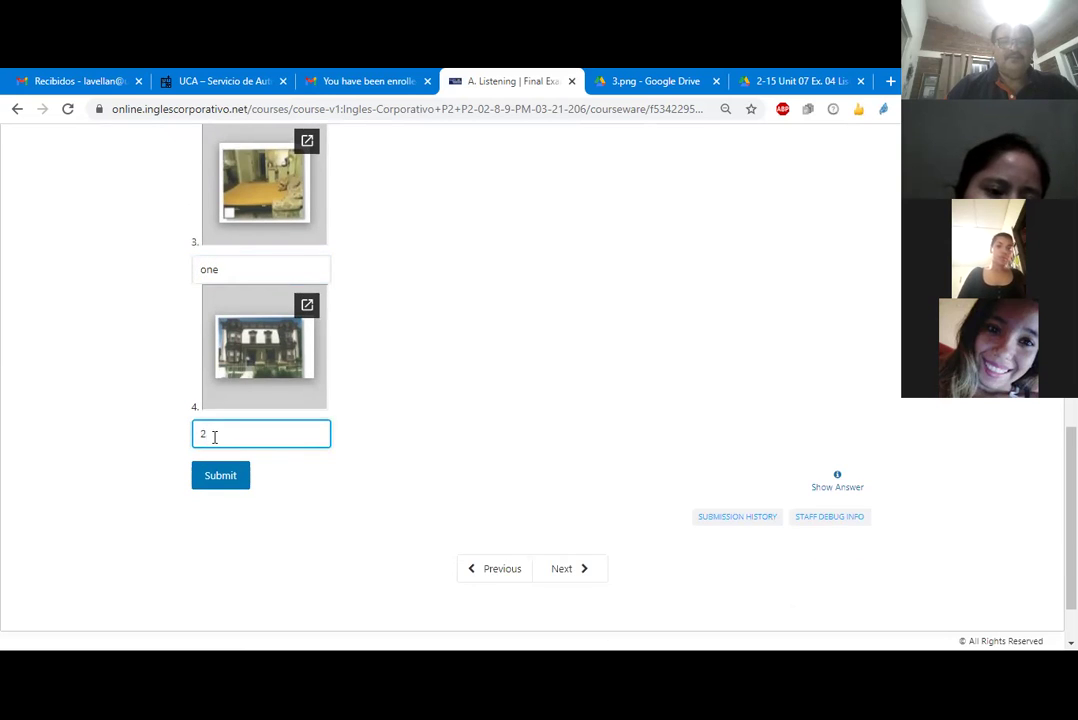
left_click(235, 270)
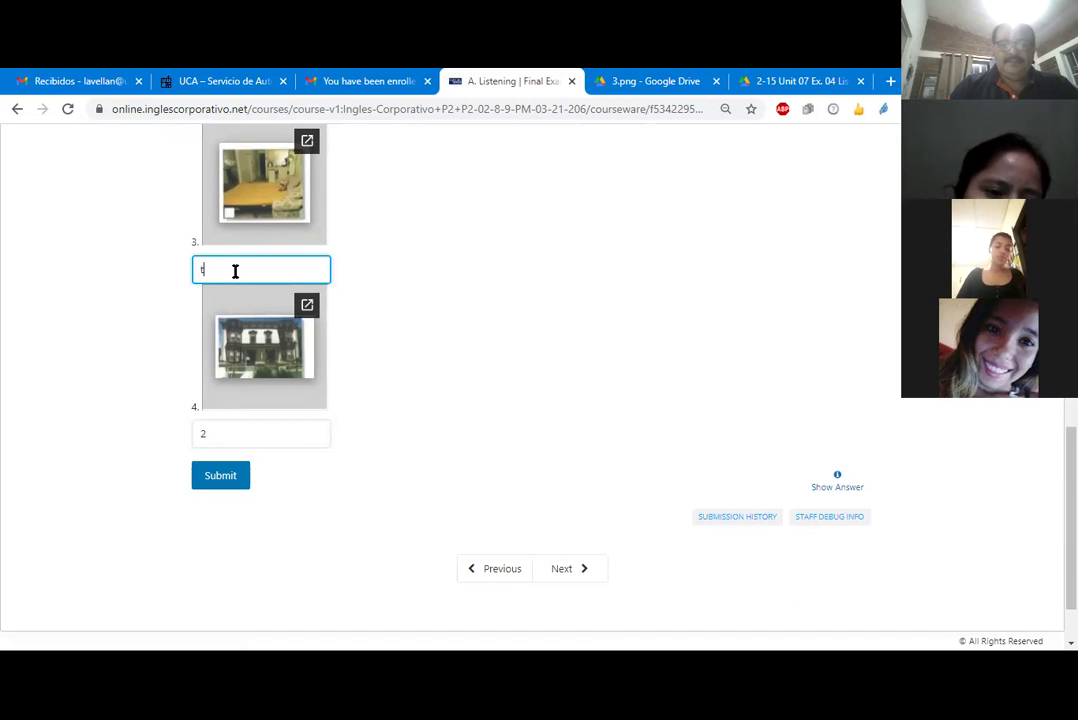
left_click(240, 438)
type("one")
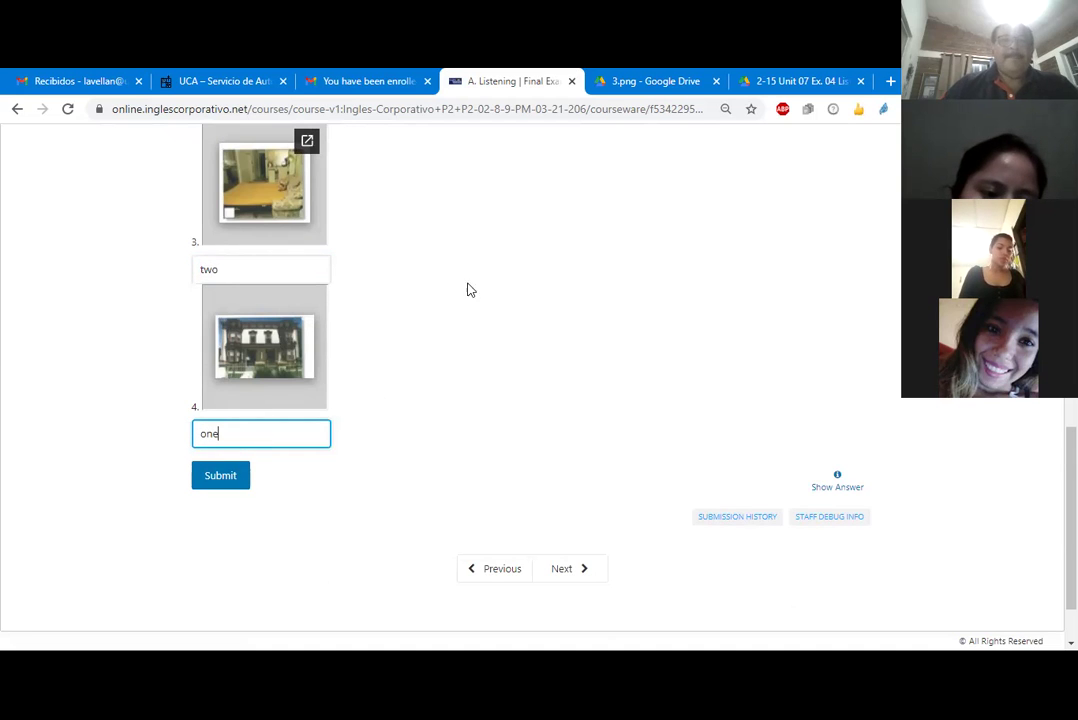
Change the answer for picture 1 to lowercase "three", following the instruction not to use a capital letter
scroll(470, 290, "up", 10)
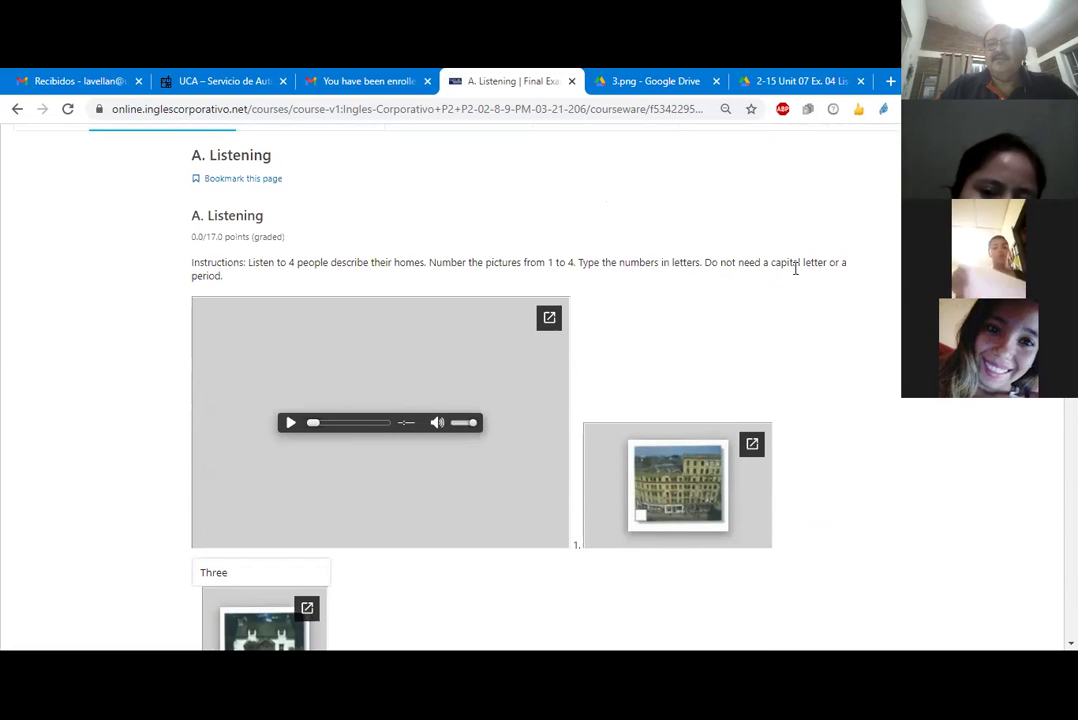
scroll(298, 438, "down", 2)
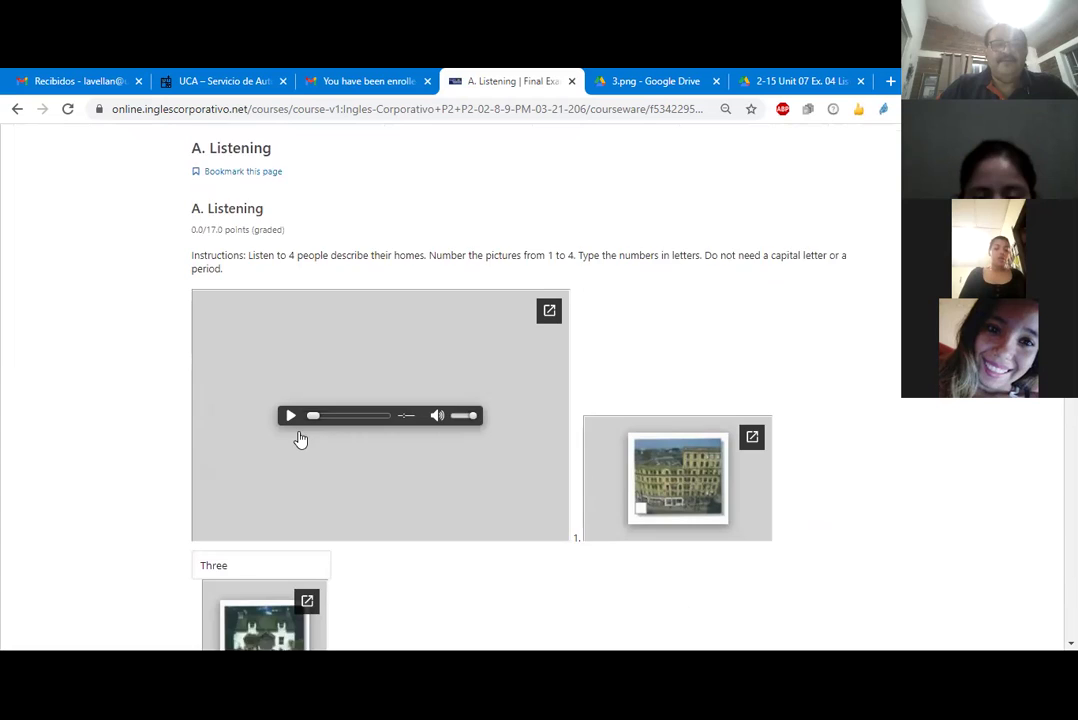
left_click(217, 414)
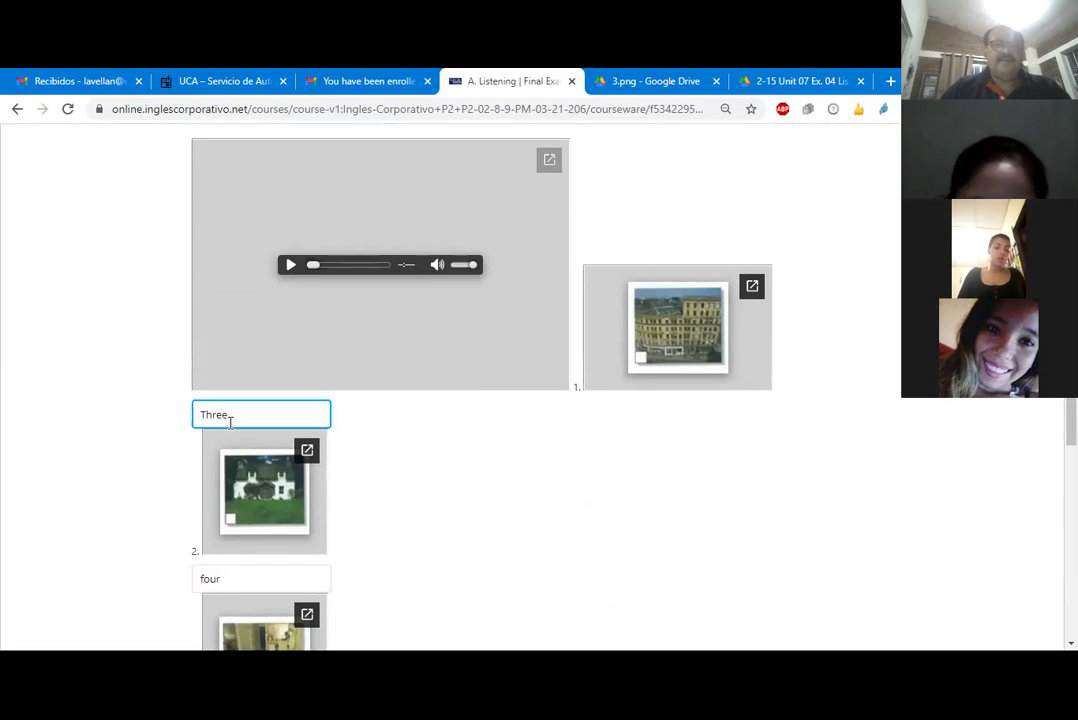
key("BackSpace")
type("t")
Submit the four answers of the A. Listening exercise
scroll(505, 344, "down", 3)
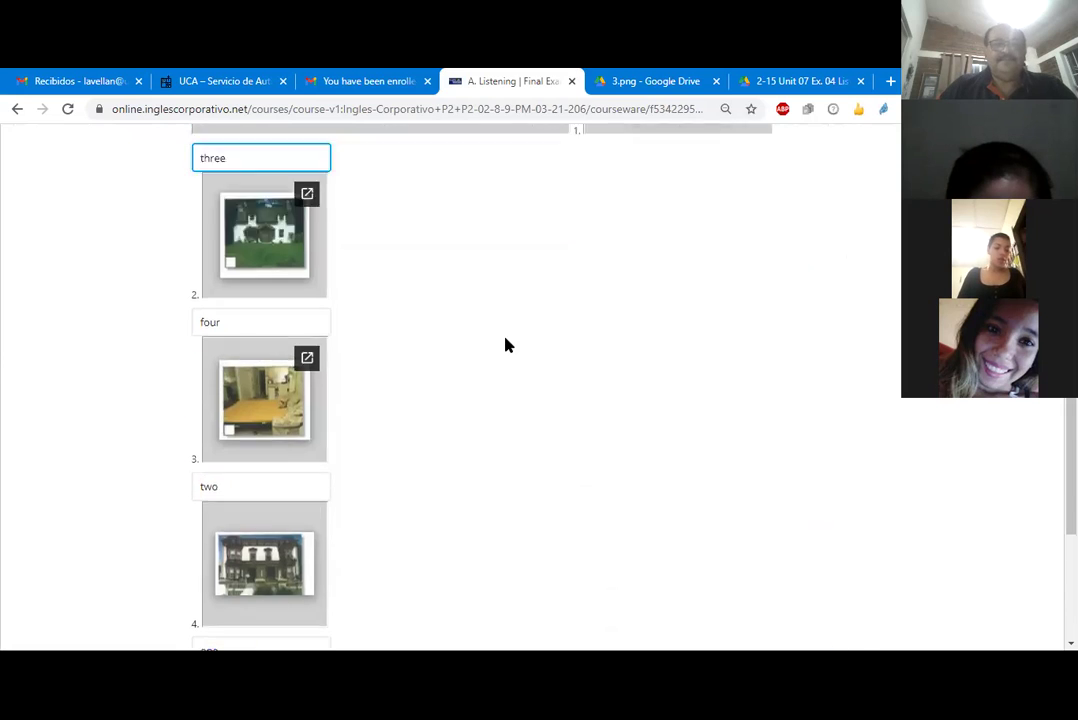
scroll(236, 464, "down", 3)
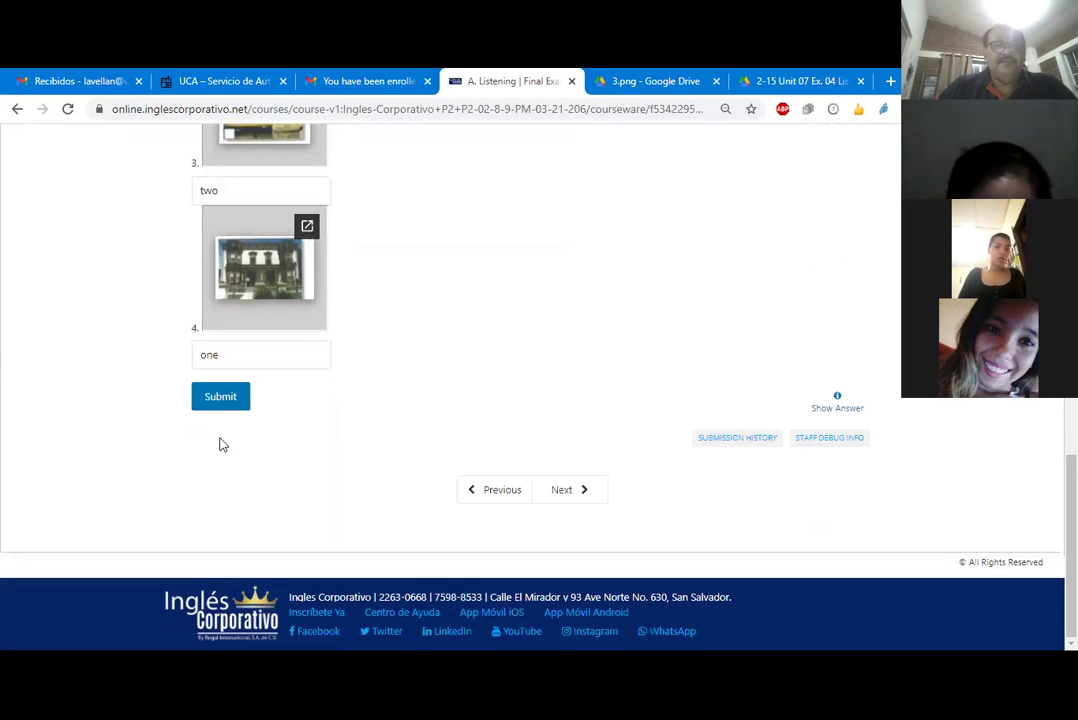
left_click(216, 400)
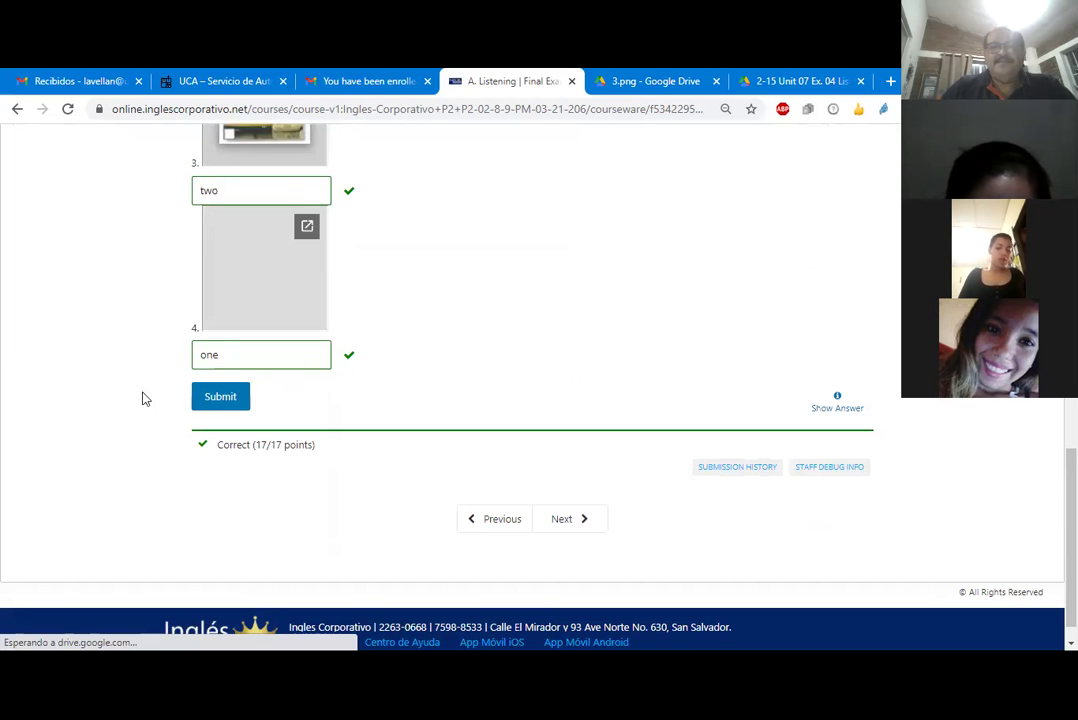
Review the graded listening answers and go on to the exercise B. Complete the conversation
scroll(110, 323, "up", 2)
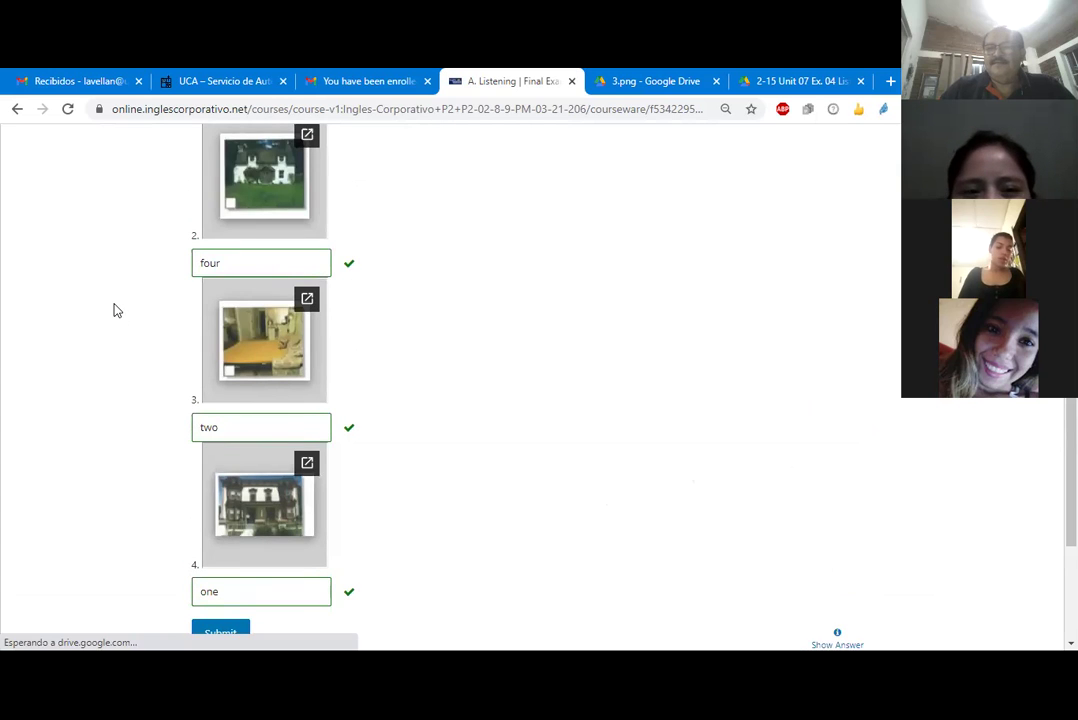
scroll(114, 312, "up", 1)
scroll(114, 311, "up", 4)
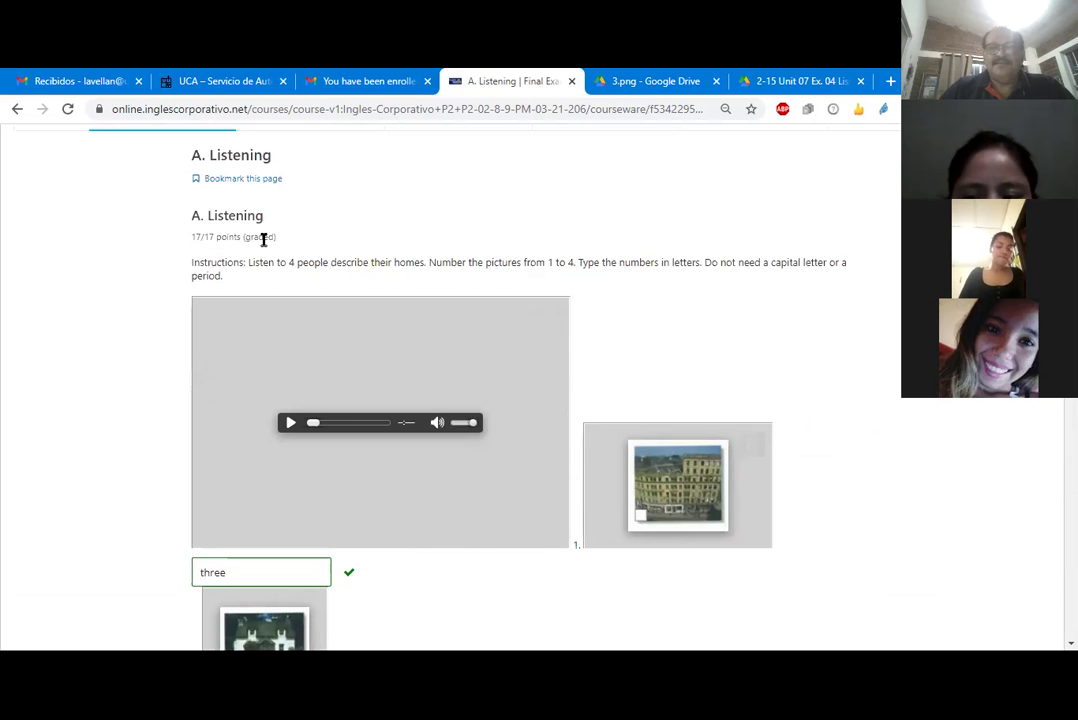
scroll(263, 240, "down", 3)
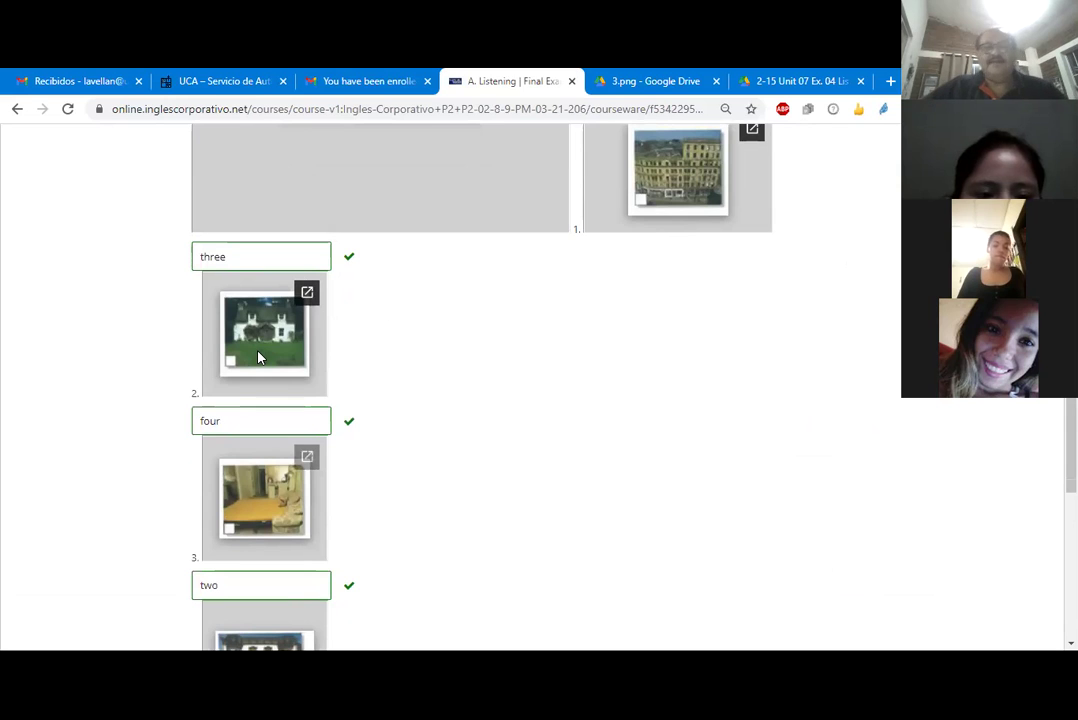
scroll(258, 357, "down", 4)
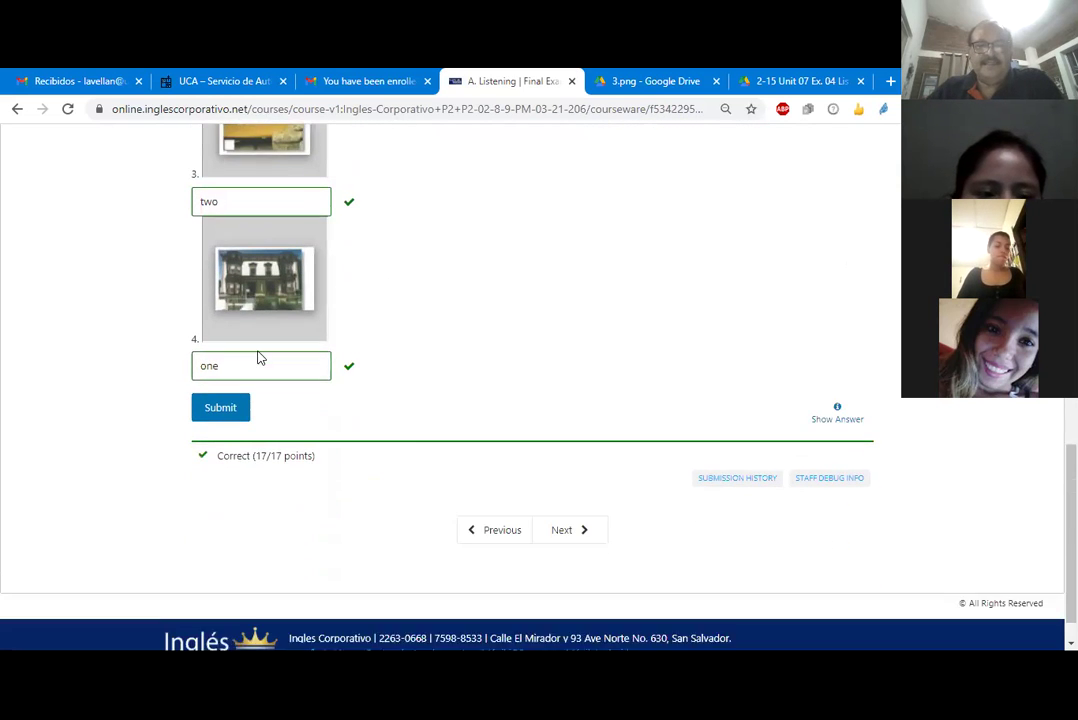
left_click(566, 527)
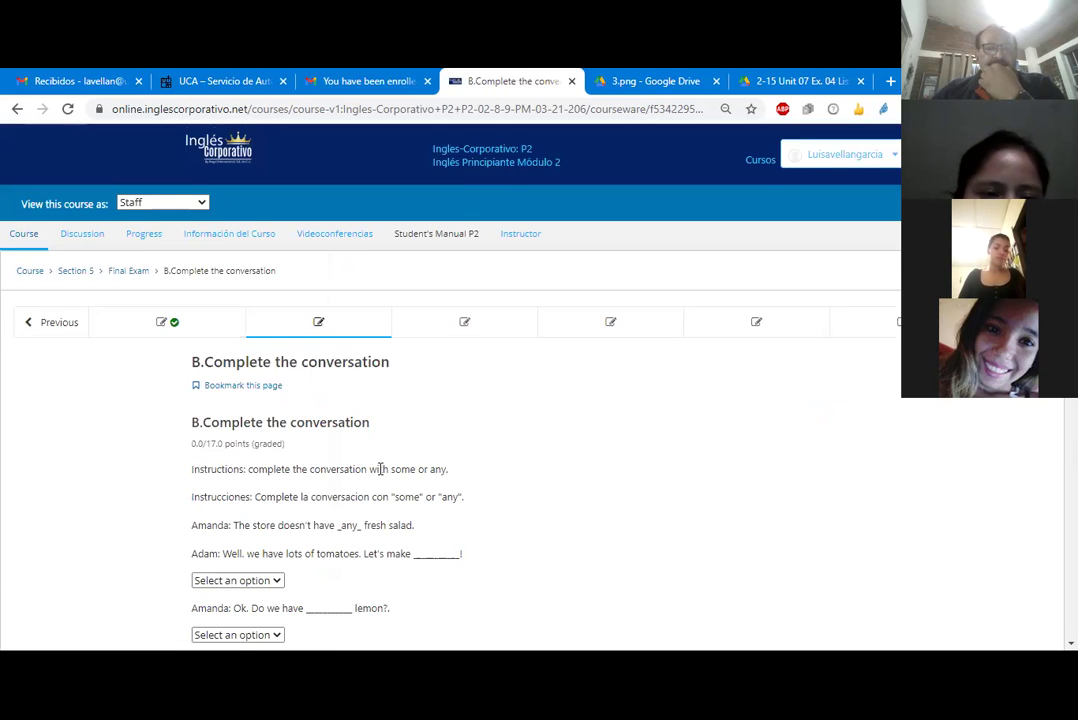
Answer "some" for the blank in "Let's make" and "any" for the blank in "Do we have ... lemon?"
scroll(380, 469, "down", 2)
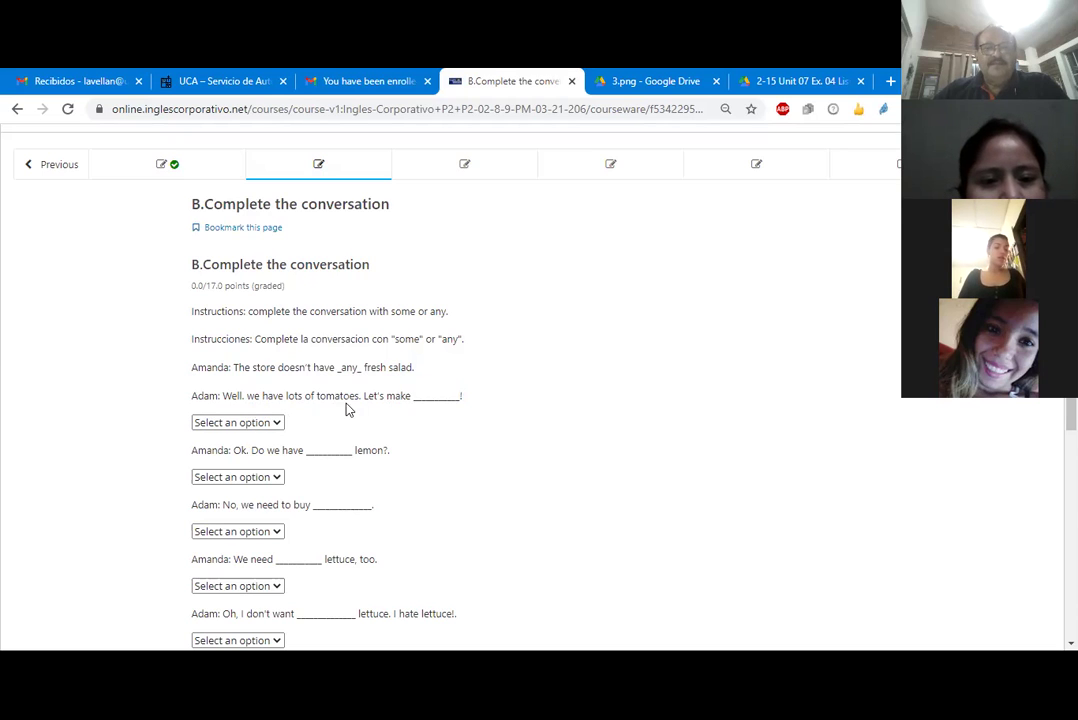
left_click(280, 425)
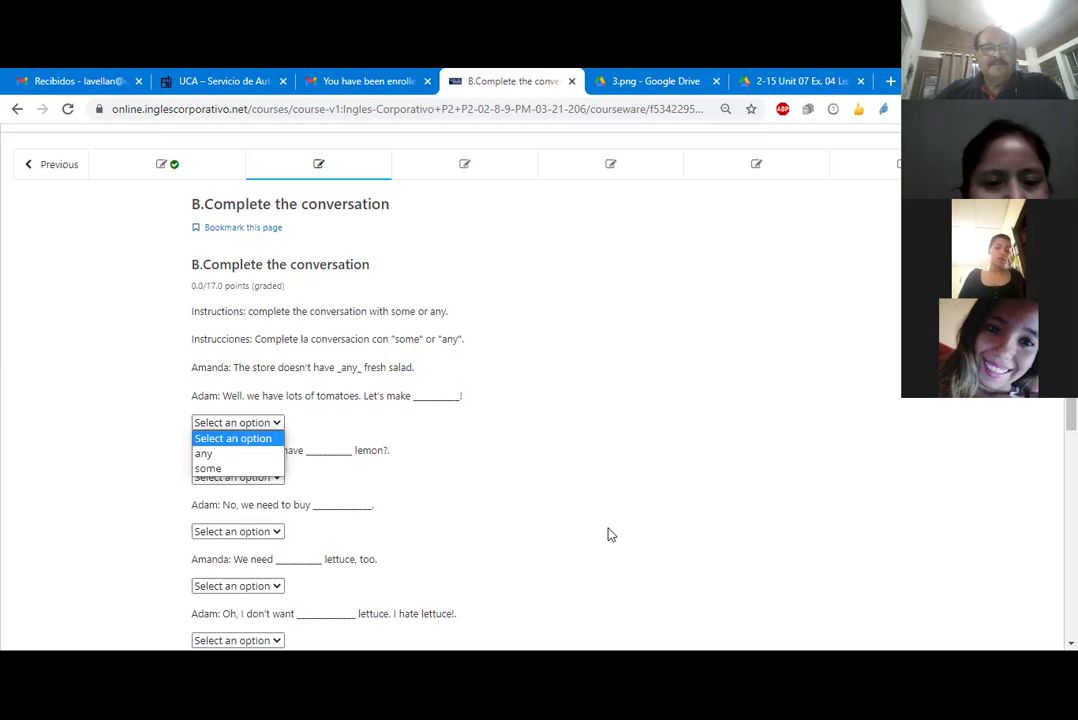
left_click(212, 469)
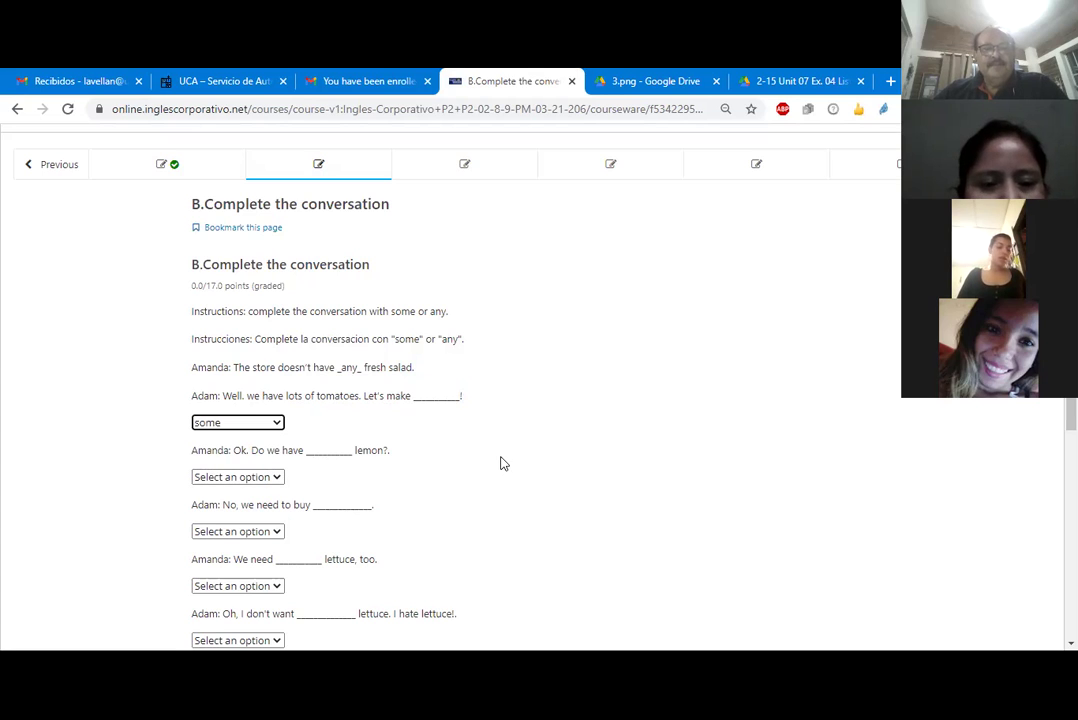
left_click(278, 478)
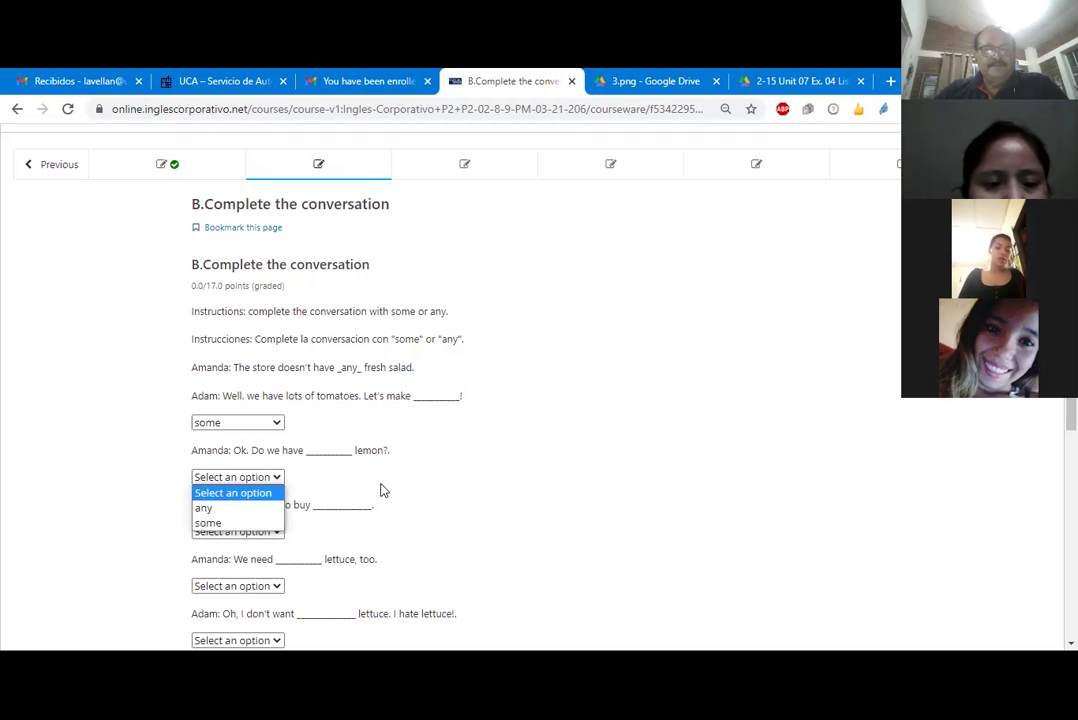
left_click(272, 509)
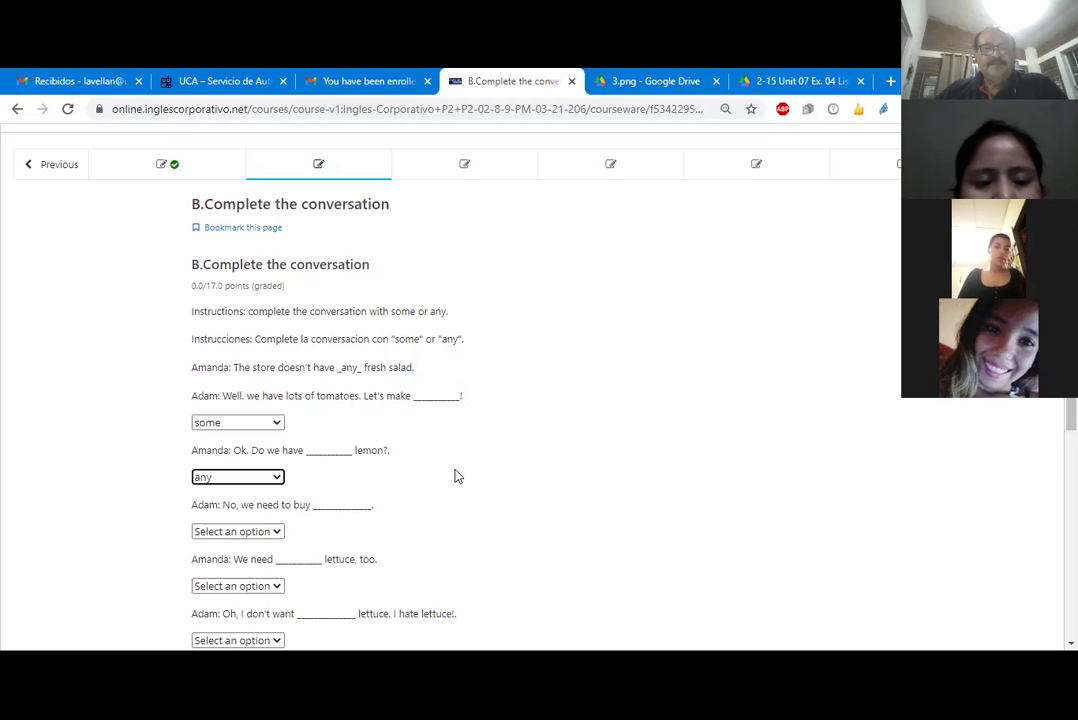
Answer "some" for both the "No, we need to buy" blank and the "We need ... lettuce, too" blank
scroll(455, 476, "down", 3)
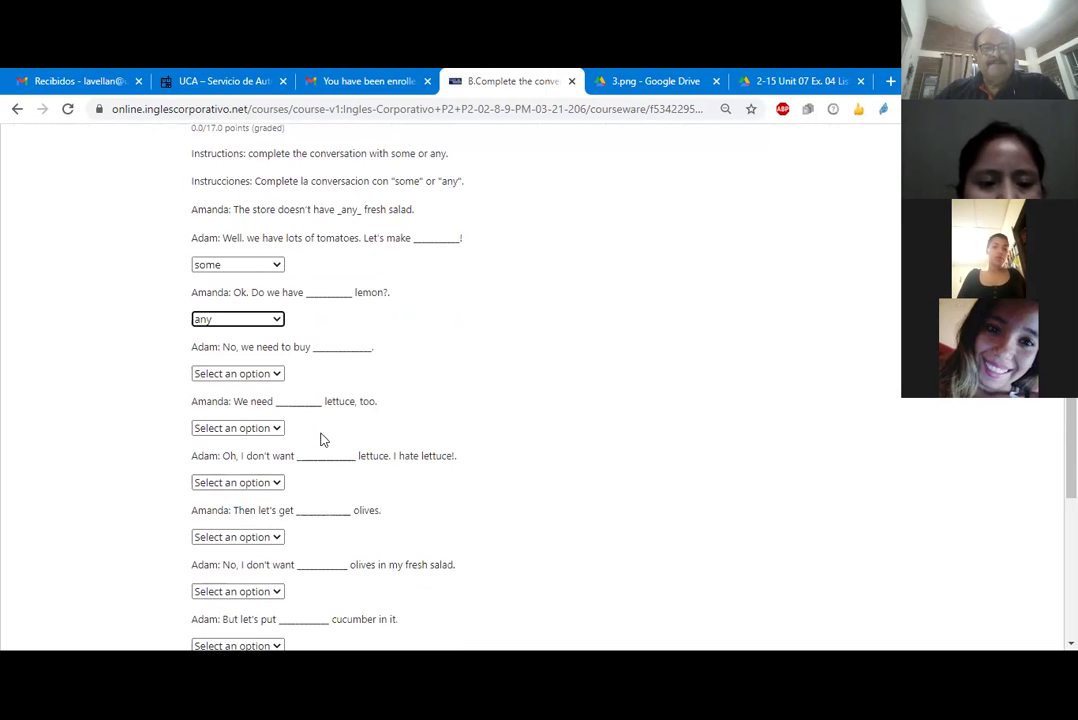
left_click(276, 375)
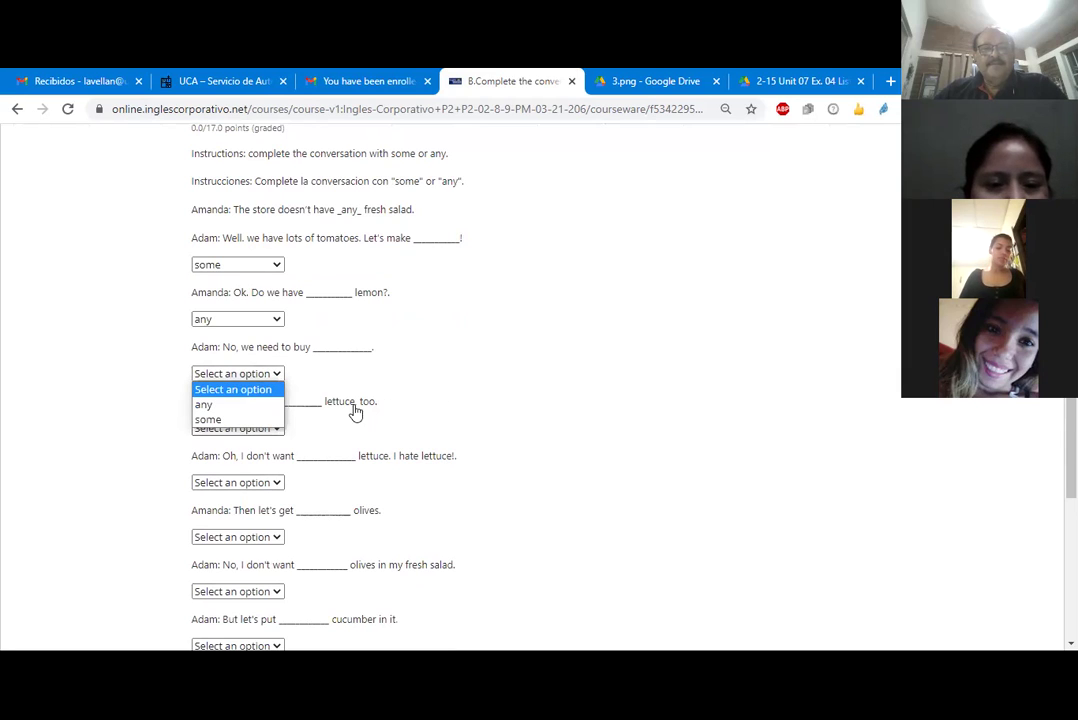
left_click(246, 420)
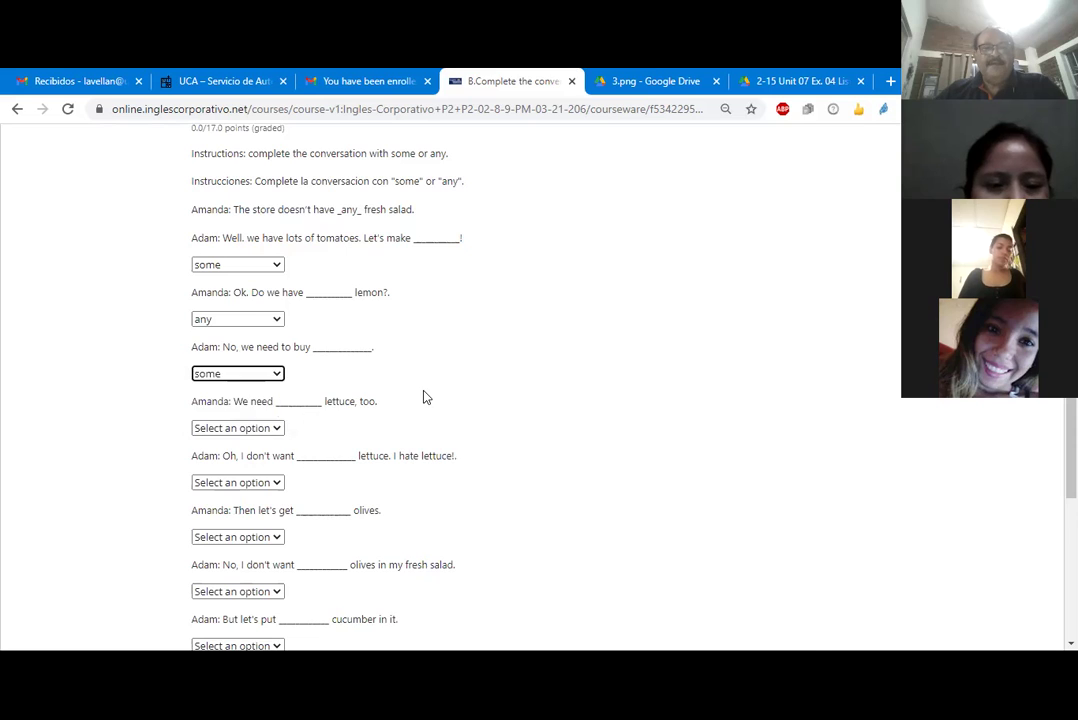
scroll(423, 395, "down", 1)
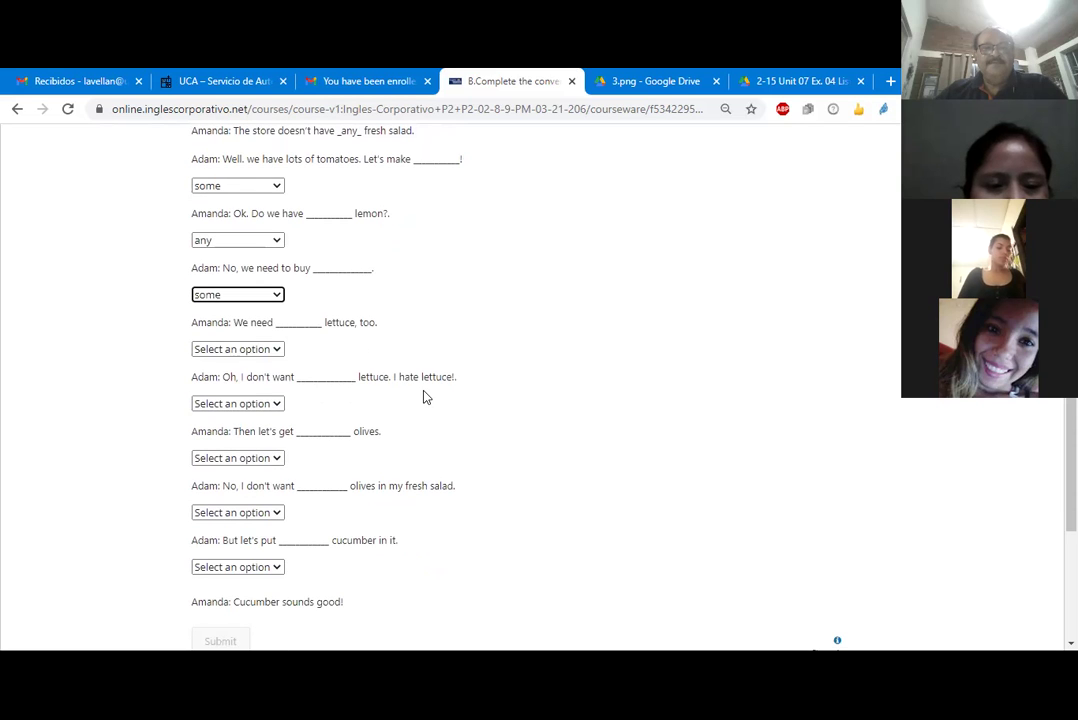
left_click(279, 350)
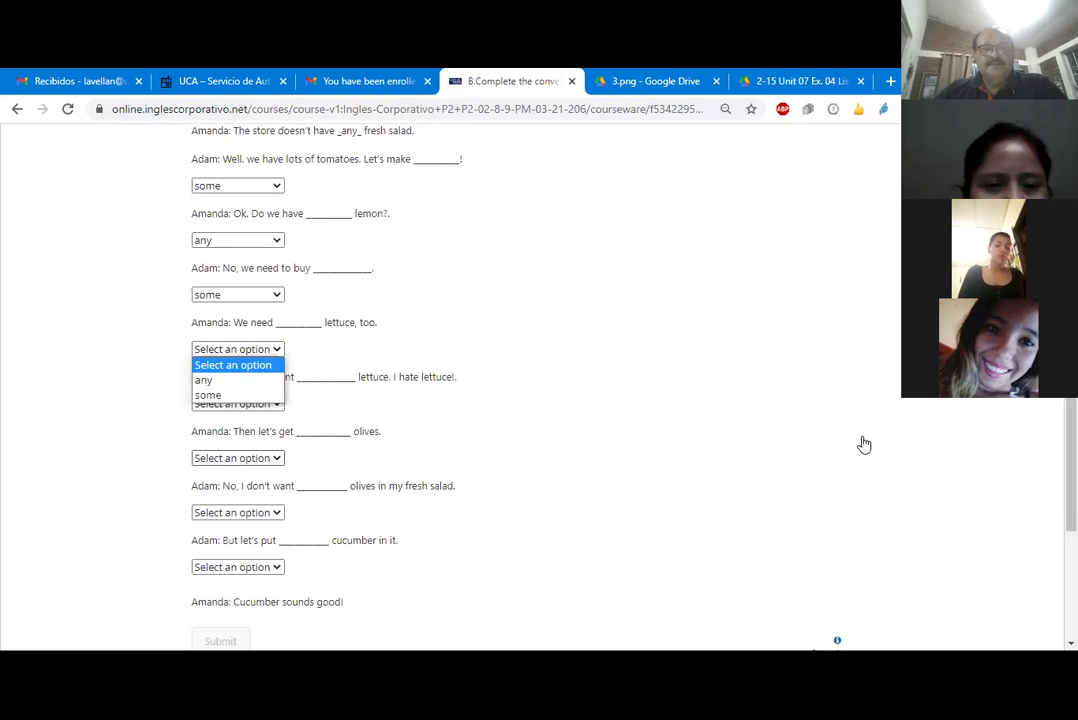
left_click(238, 395)
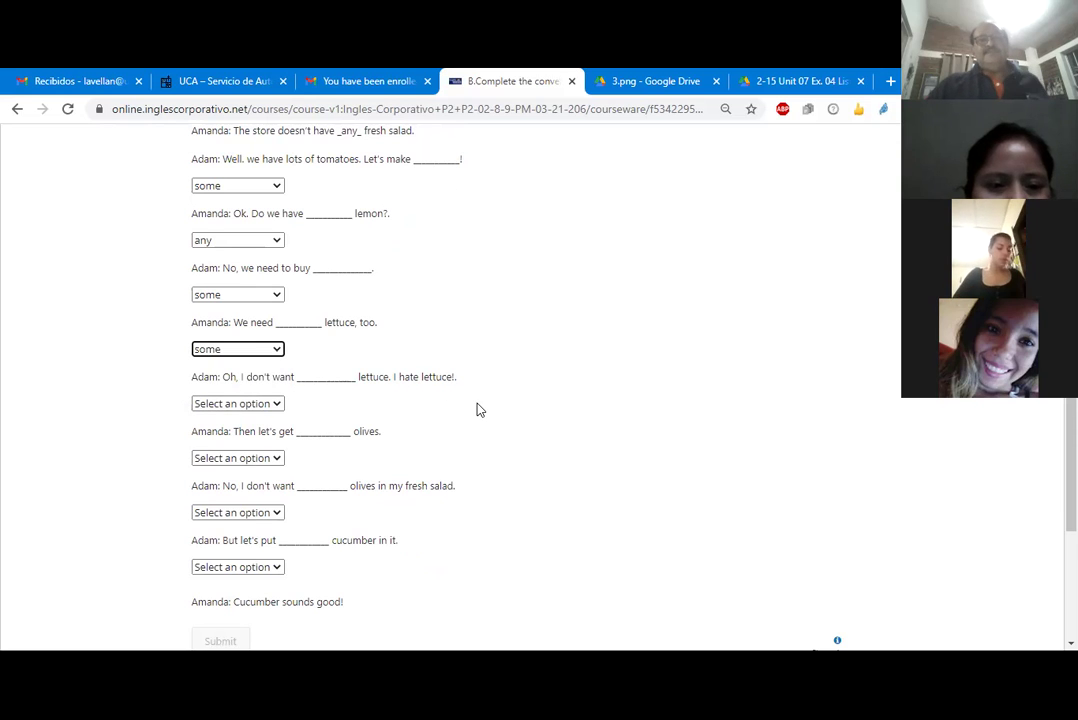
Answer "any" for the "I don't want ... lettuce" blank and "some" for the "Then let's get ... olives" blank
left_click(277, 405)
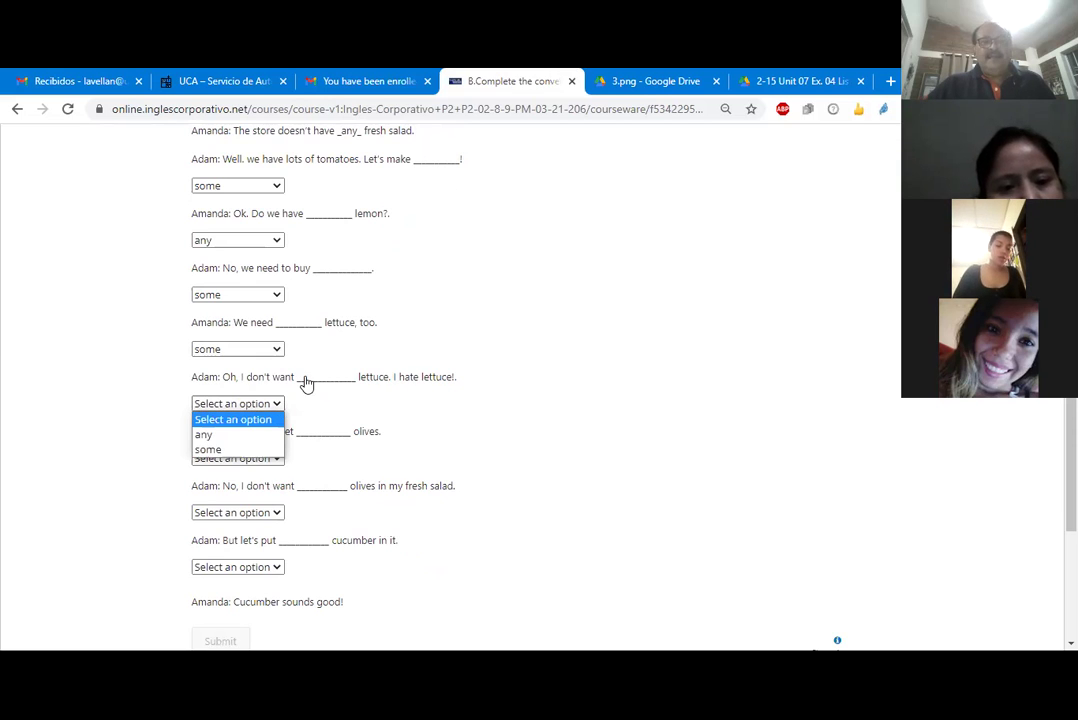
left_click(235, 436)
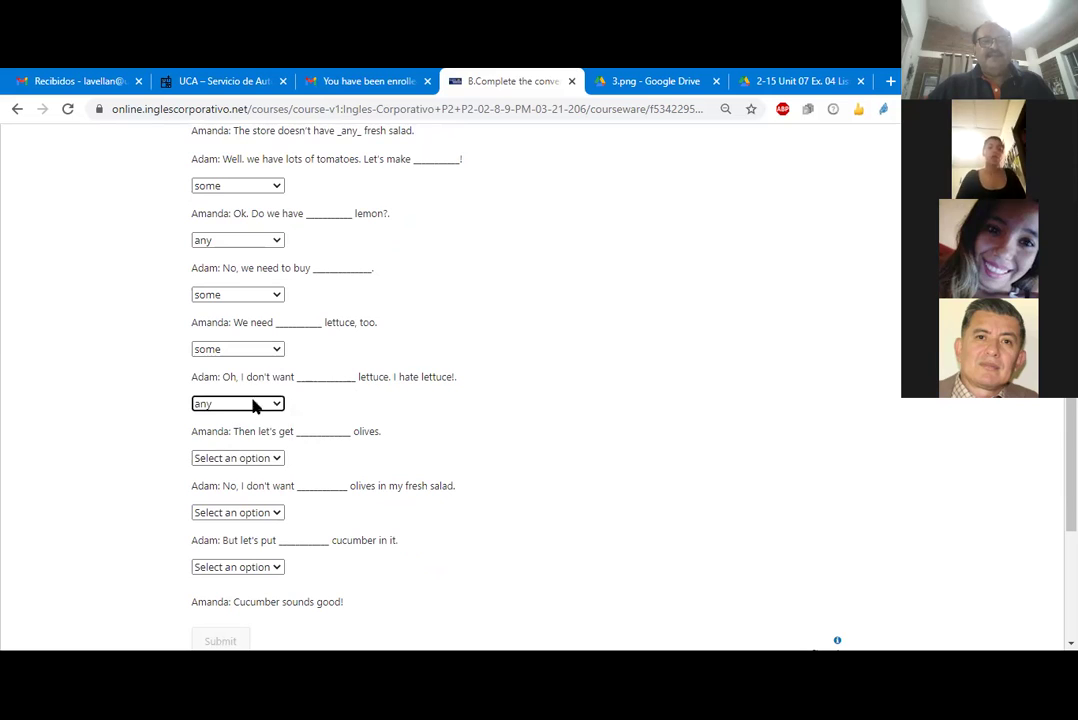
left_click(276, 460)
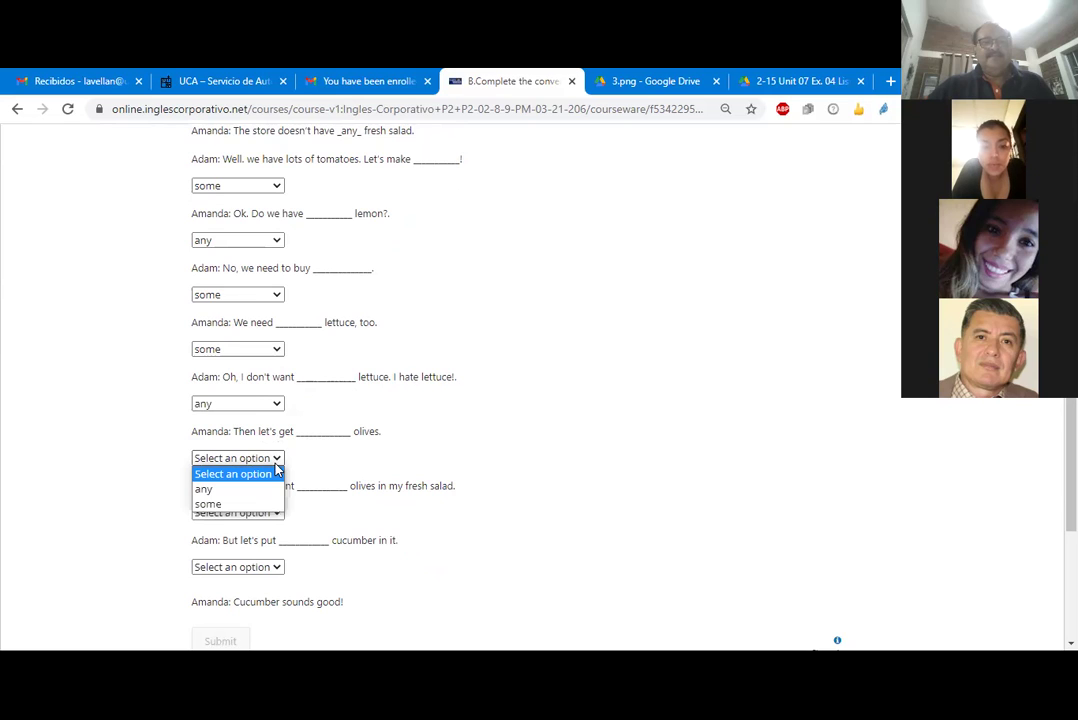
left_click(222, 505)
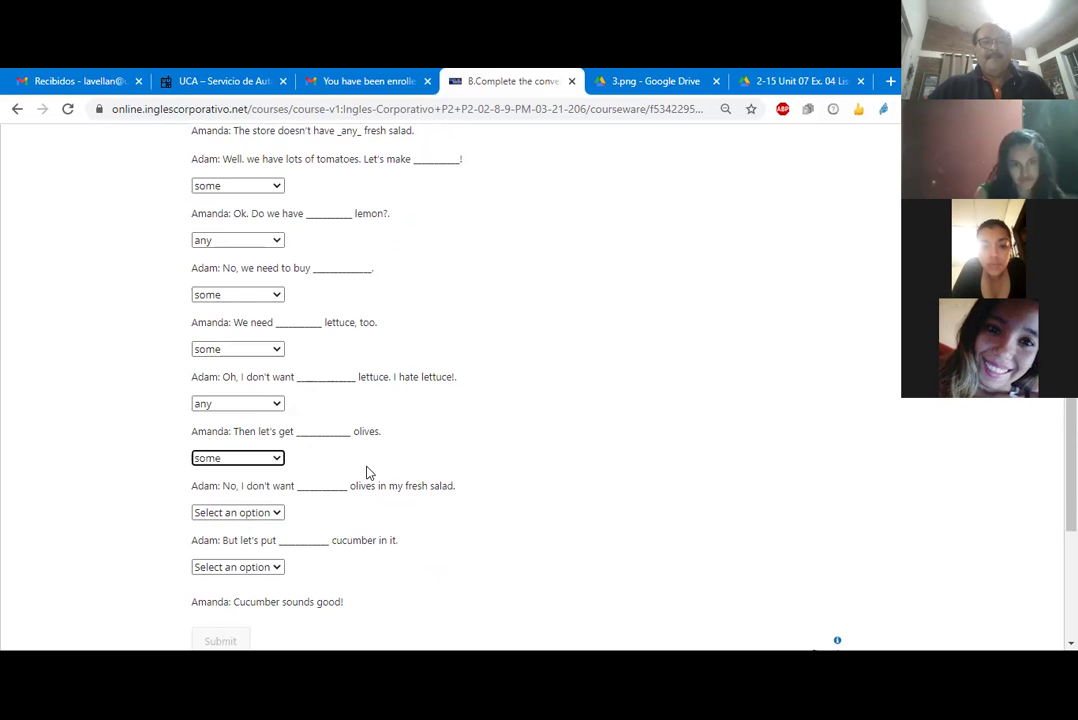
Answer "any" for the blank in "No, I don't want ... olives in my fresh salad"
scroll(375, 469, "down", 1)
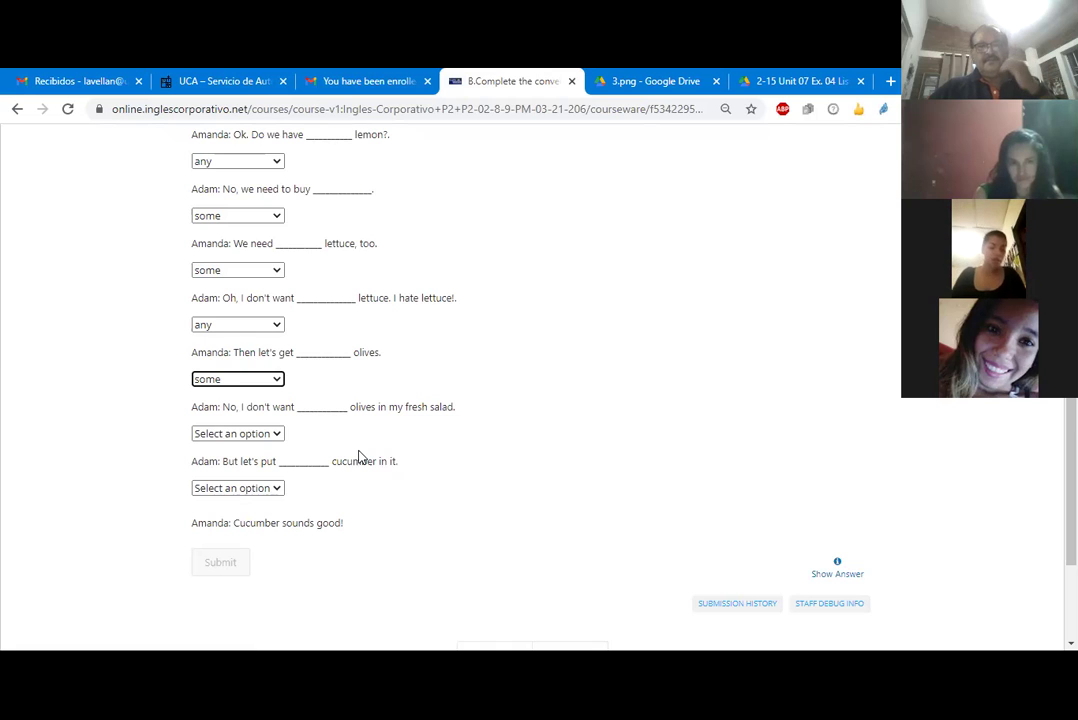
left_click(279, 433)
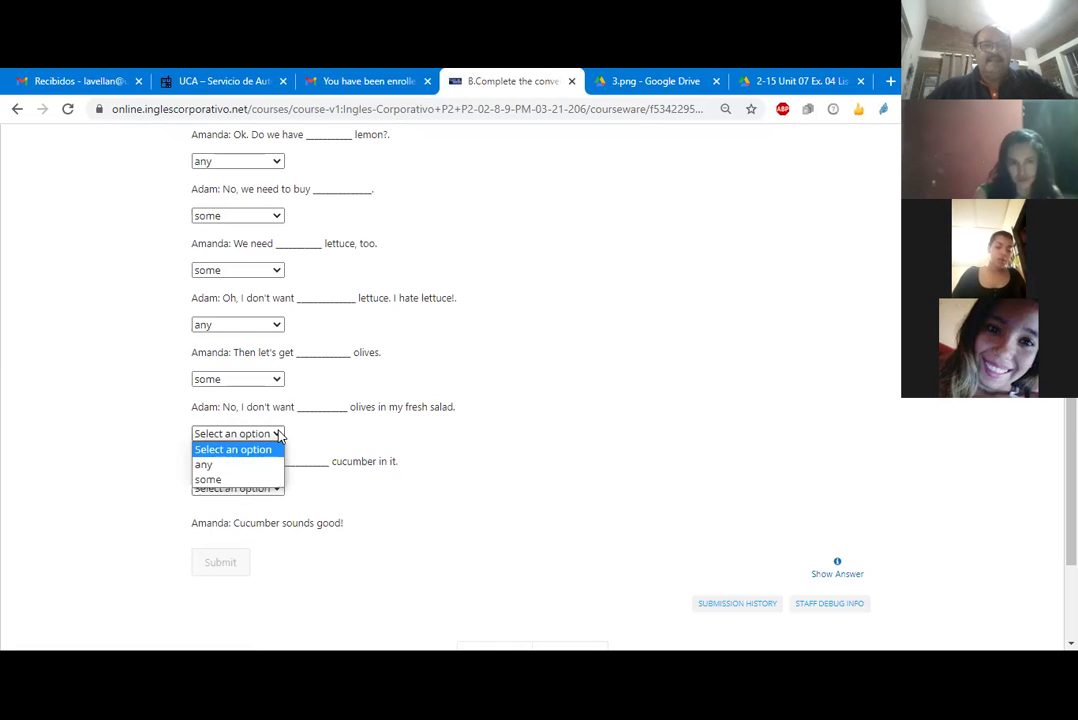
left_click(228, 466)
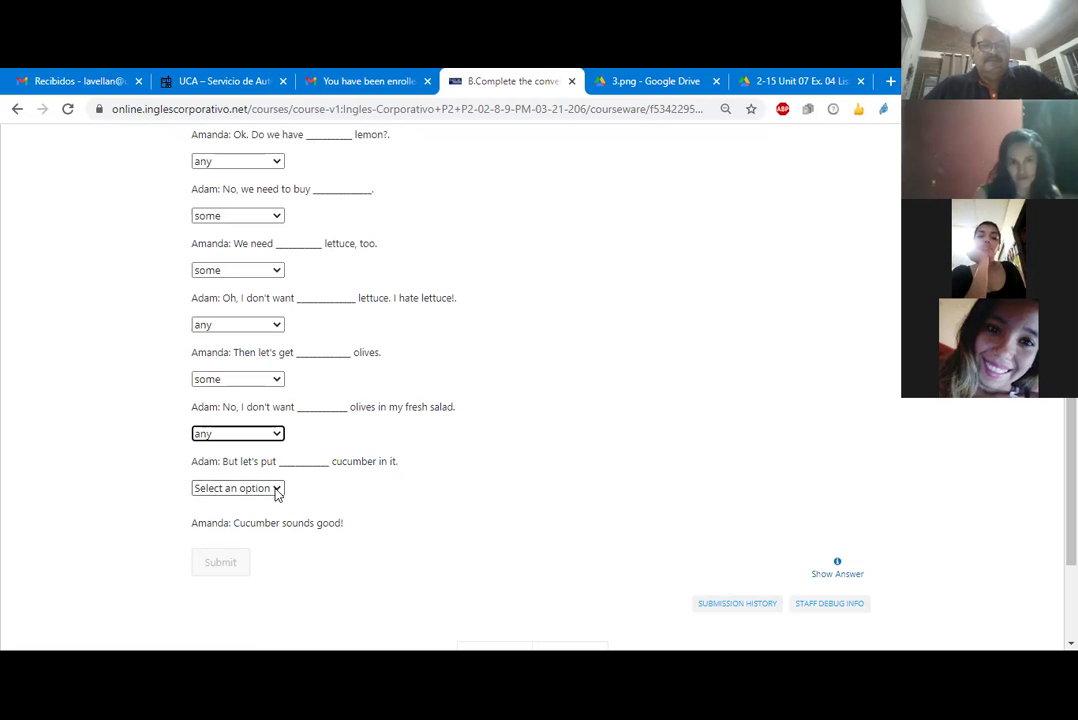
Try "any" for the blank in "But let's put ... cucumber in it" and submit the conversation exercise
left_click(276, 489)
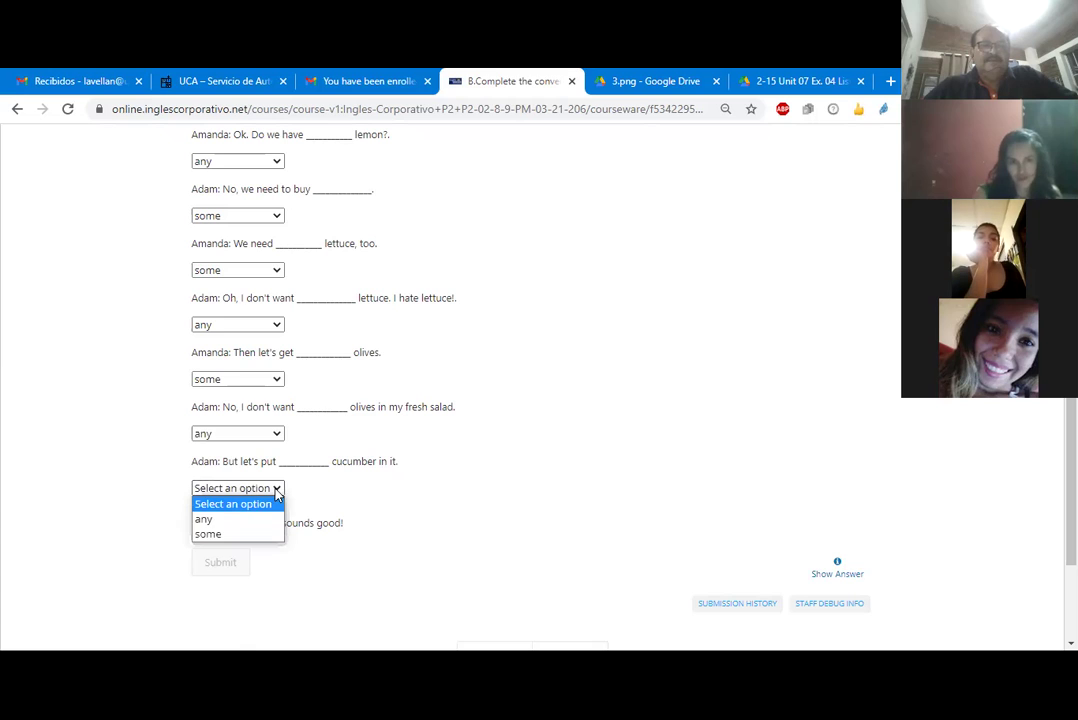
left_click(226, 524)
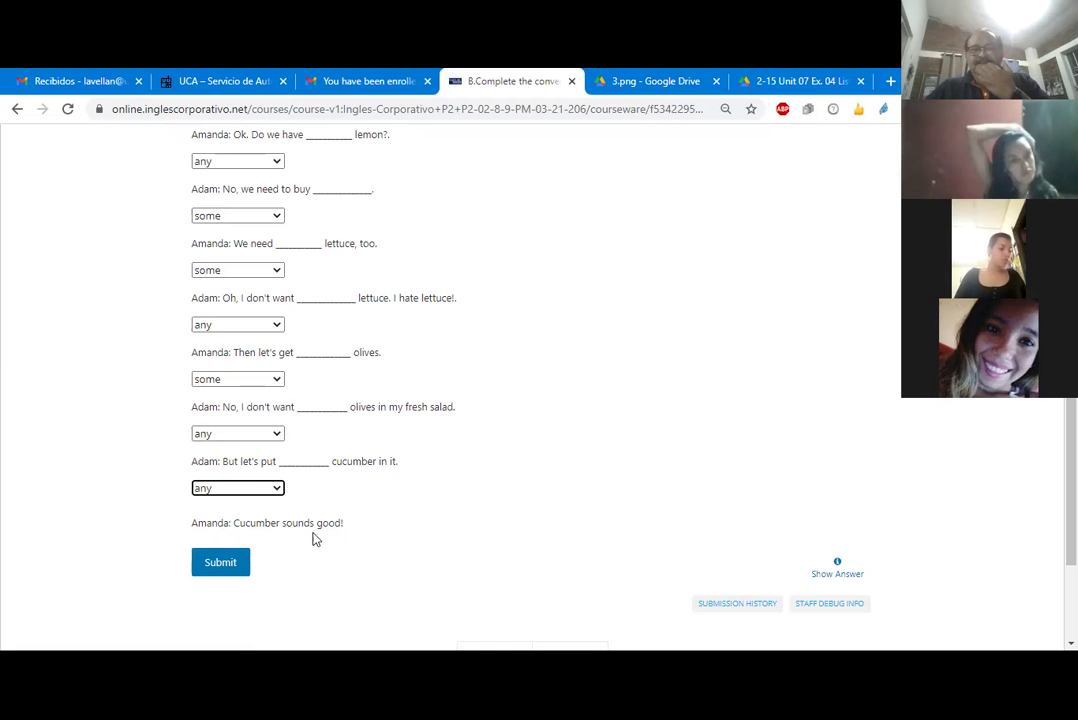
left_click(239, 563)
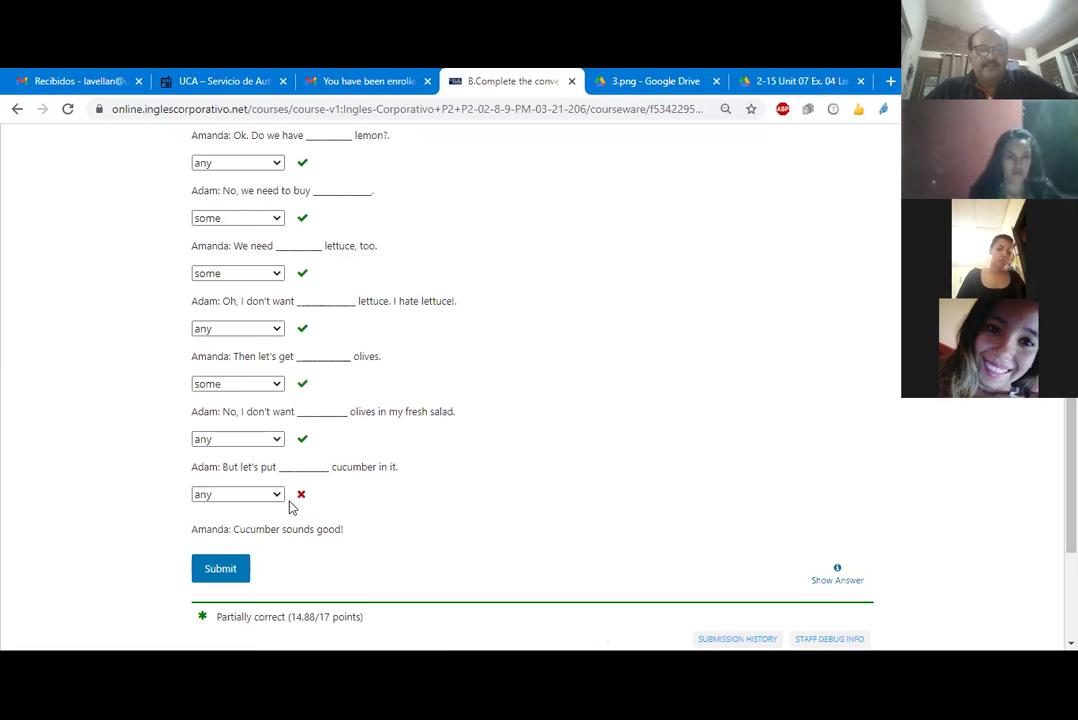
Change the cucumber sentence's answer to "some", resubmit the conversation exercise and review the grading
left_click(277, 497)
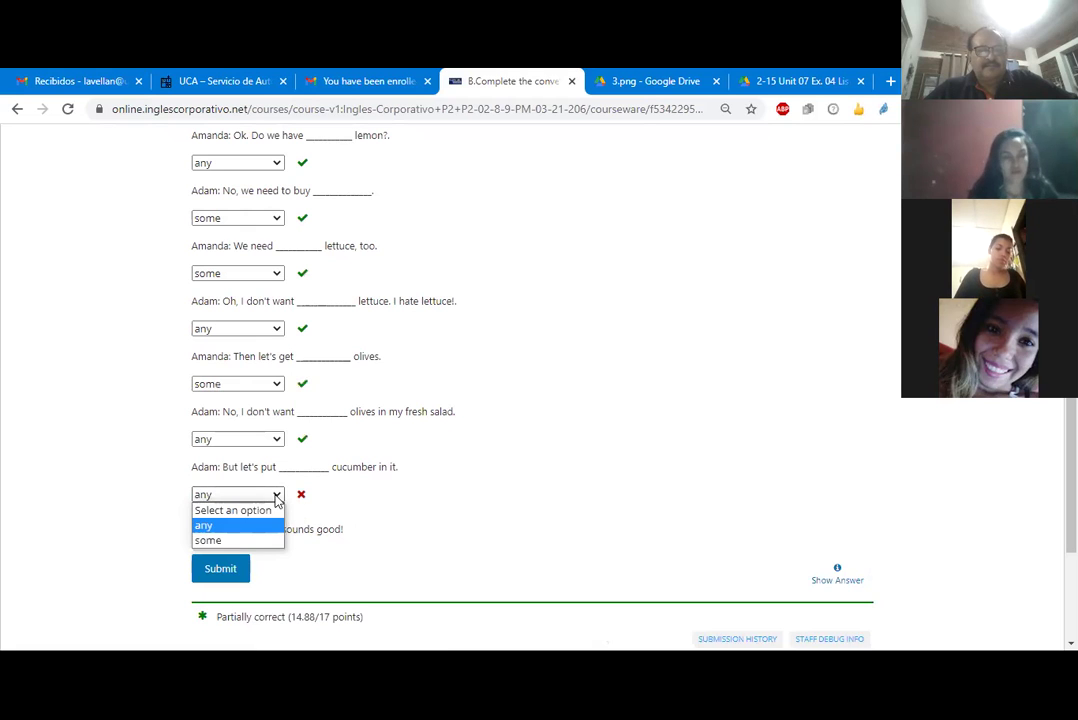
left_click(228, 541)
left_click(222, 568)
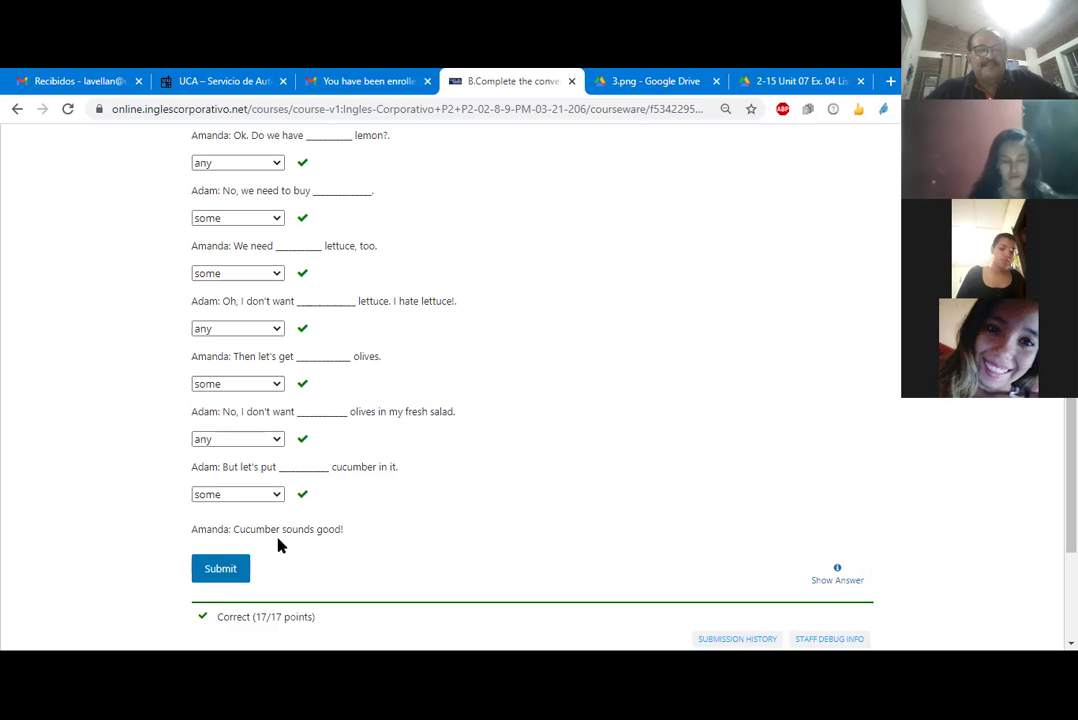
scroll(413, 471, "up", 5)
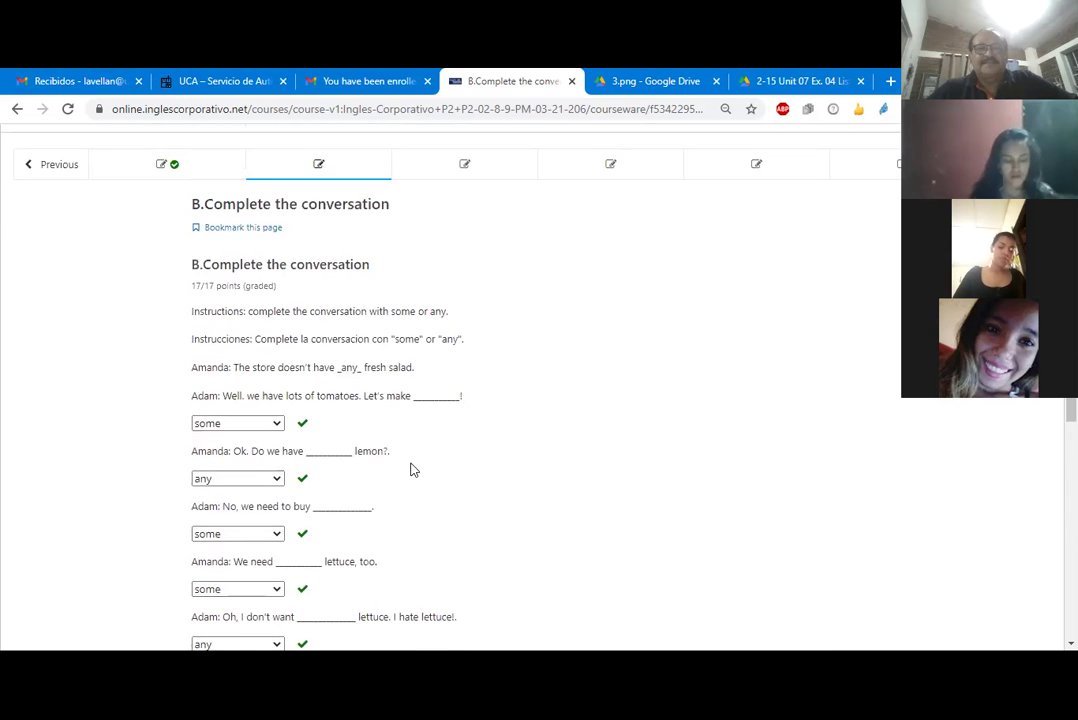
Look back over the graded conversation and open exercise C, "Choose the correct adverb of frequency"
scroll(413, 470, "up", 3)
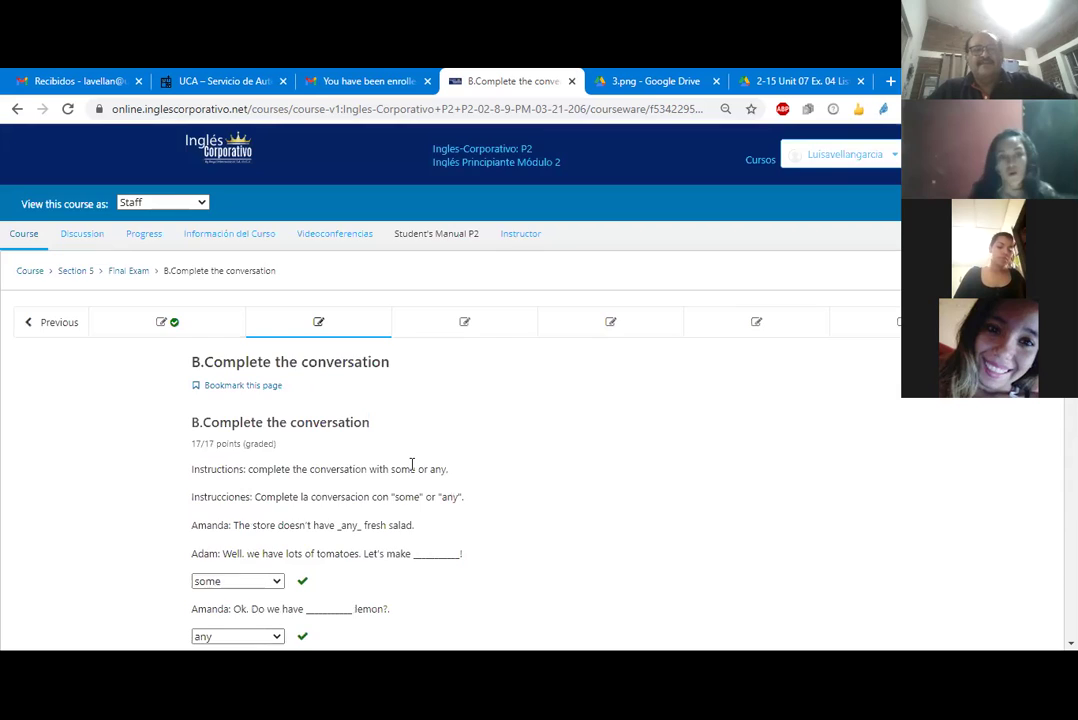
scroll(412, 467, "down", 7)
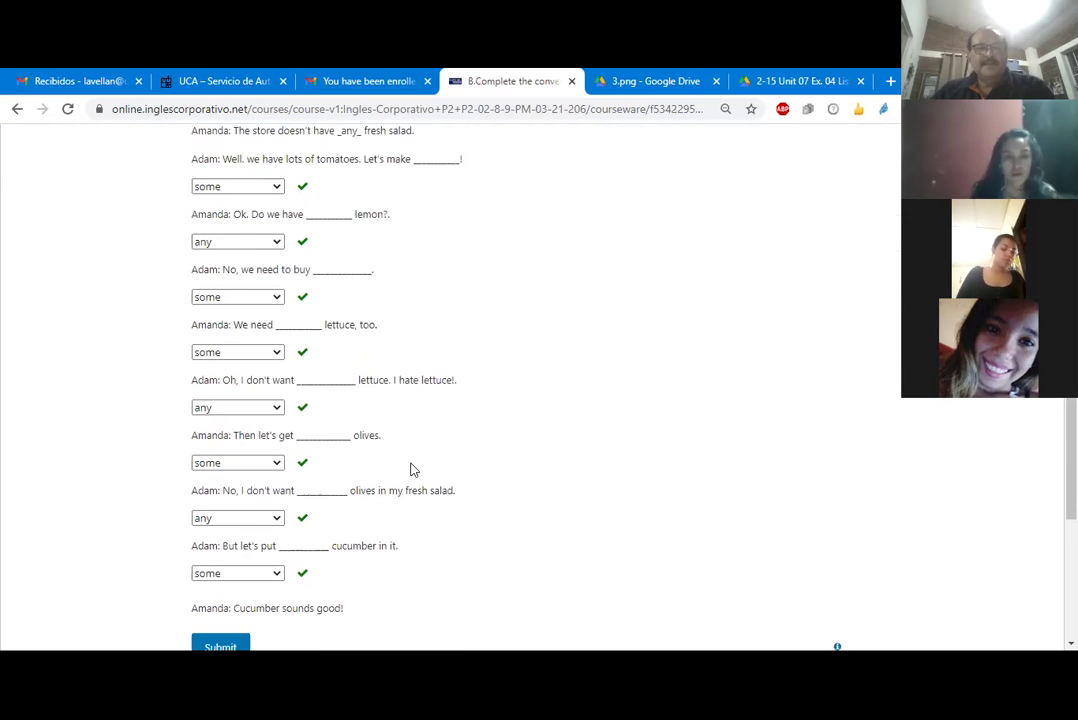
scroll(411, 469, "up", 4)
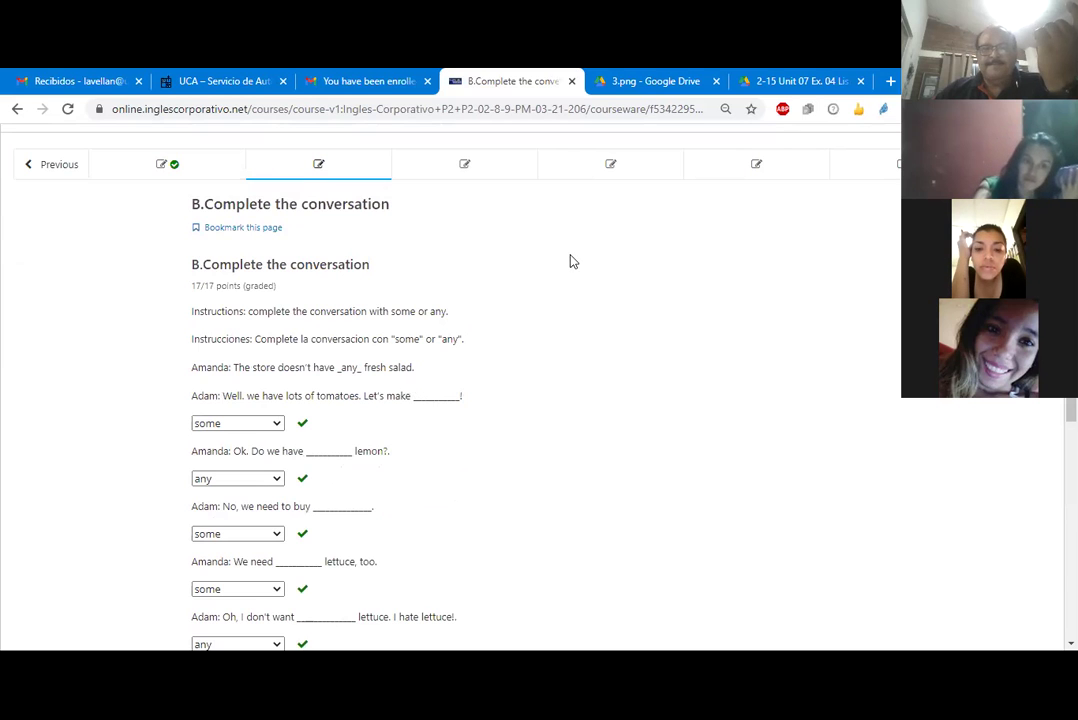
scroll(572, 261, "up", 2)
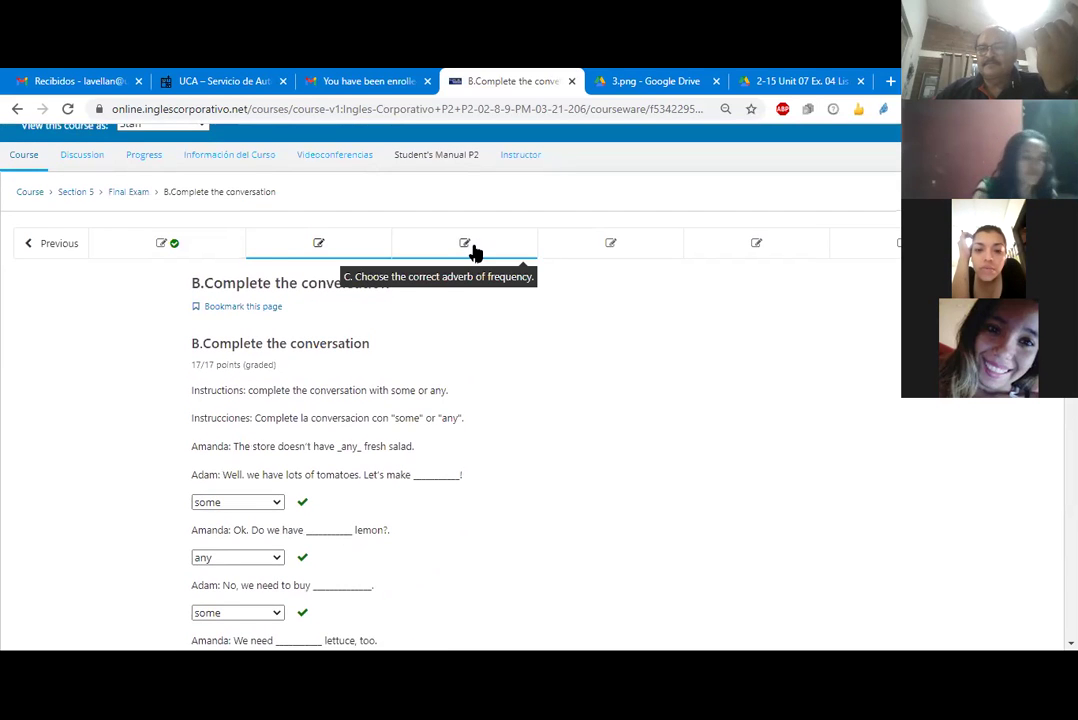
left_click(475, 252)
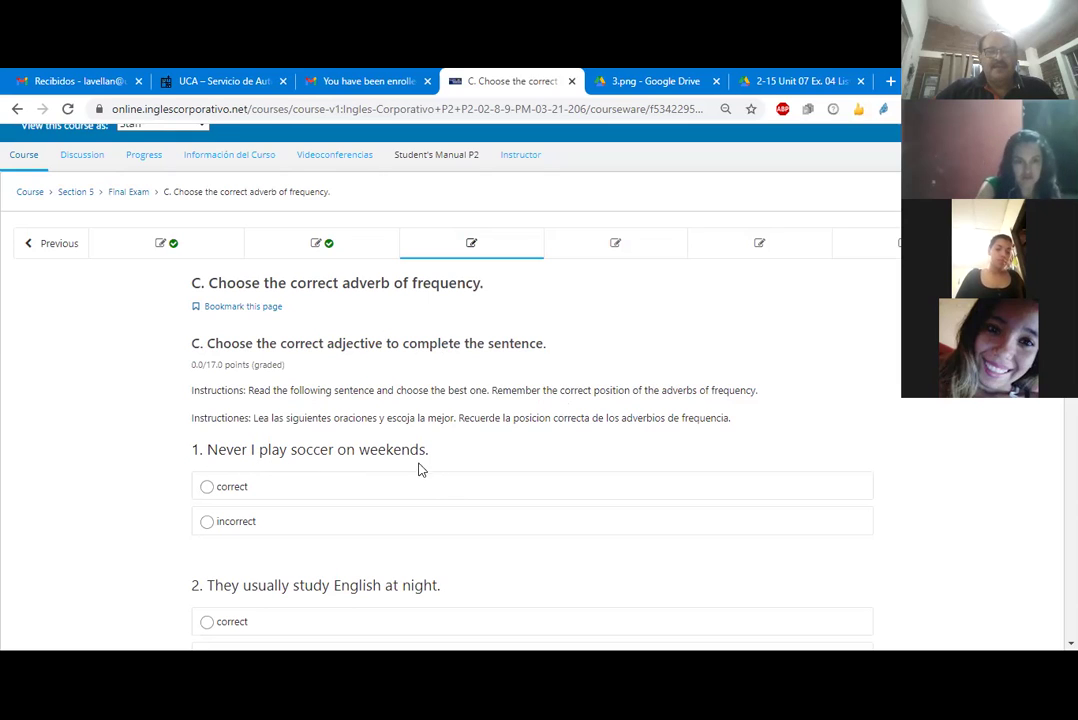
Mark sentence 1, "Never I play soccer on weekends", as incorrect and sentence 2, "They usually study English at night", as correct
scroll(259, 493, "down", 1)
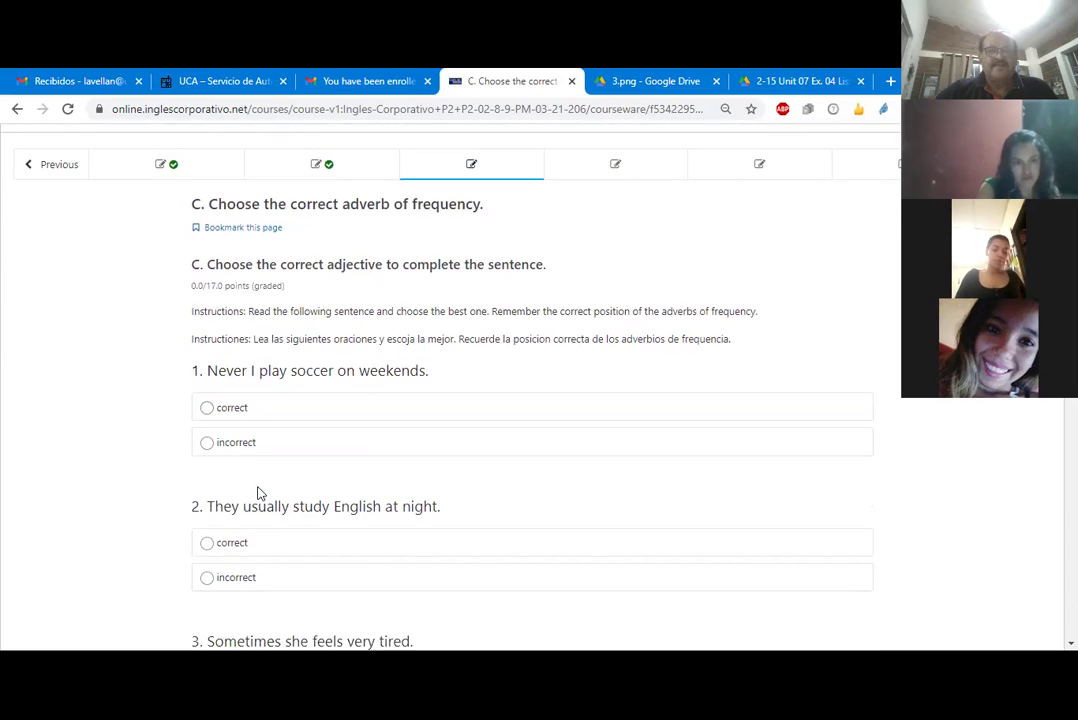
left_click(214, 446)
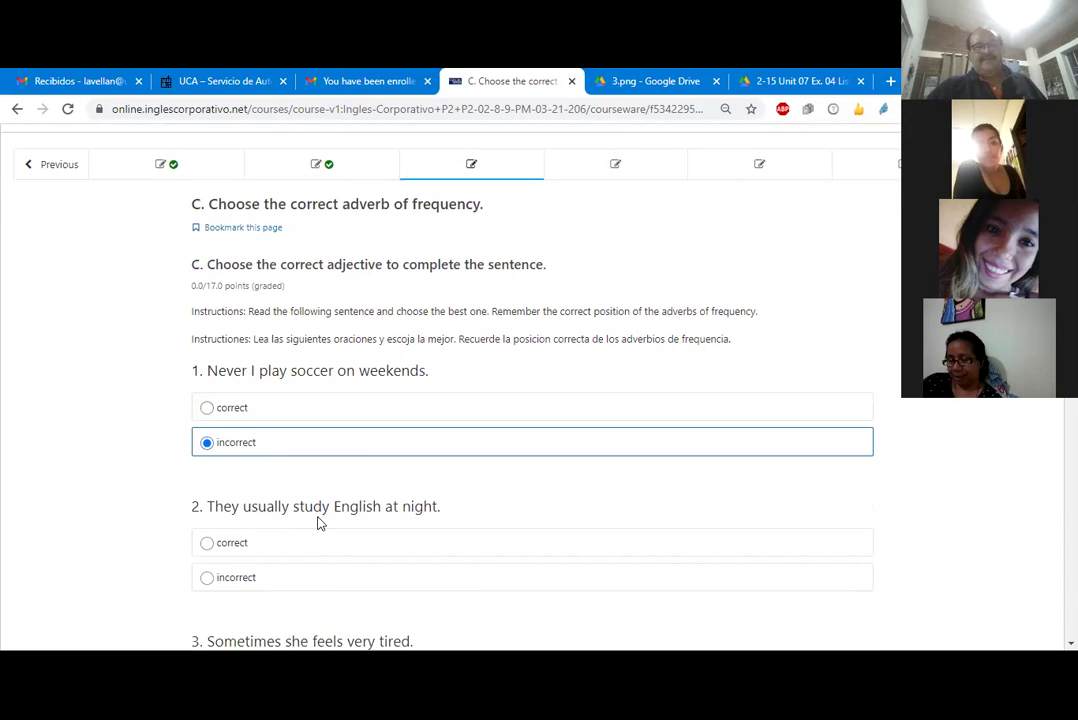
scroll(320, 523, "down", 1)
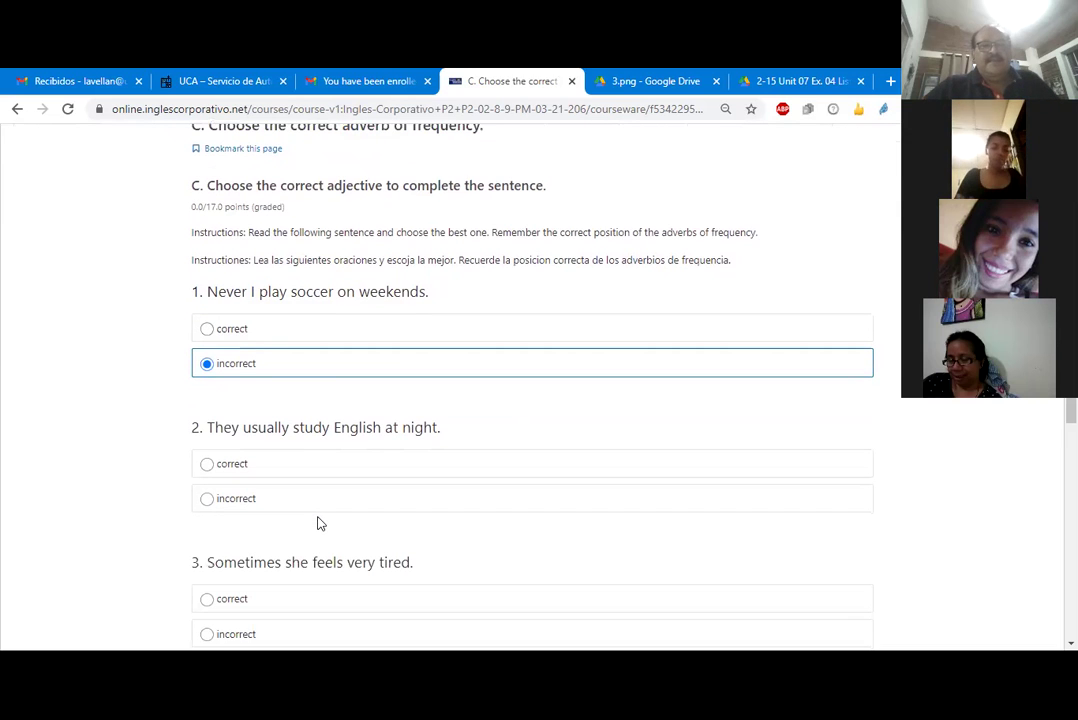
scroll(320, 523, "down", 1)
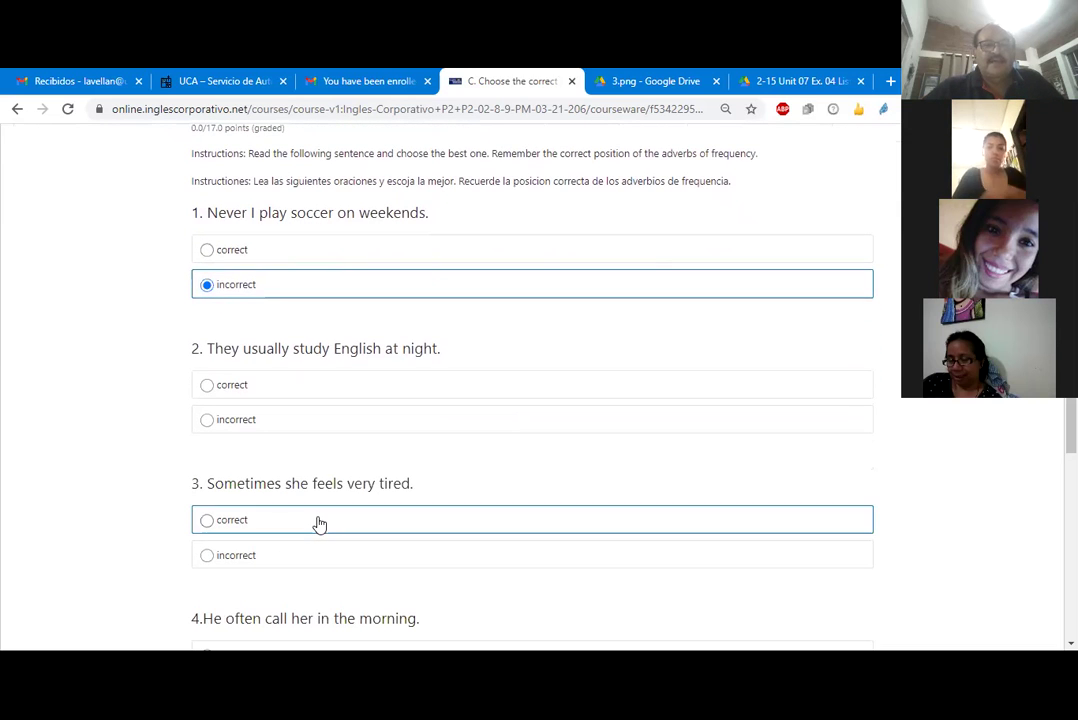
left_click(207, 386)
Mark sentence 3, "Sometimes she feels very tired", and sentence 4, "He often call her in the morning", as correct
scroll(289, 461, "down", 2)
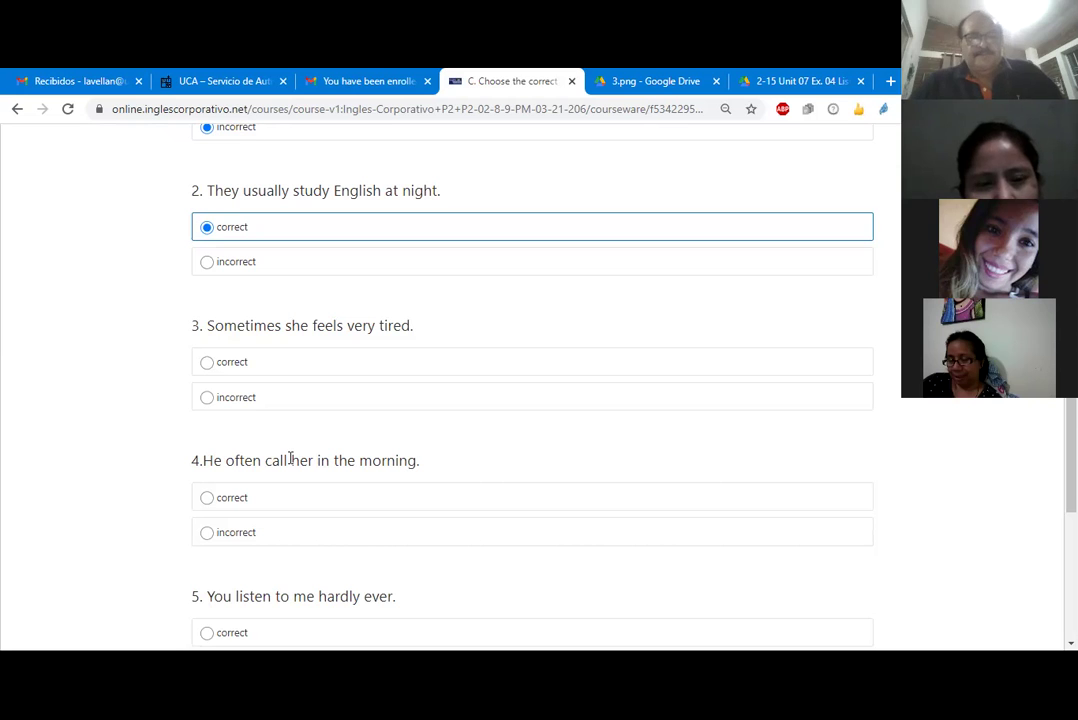
left_click(207, 368)
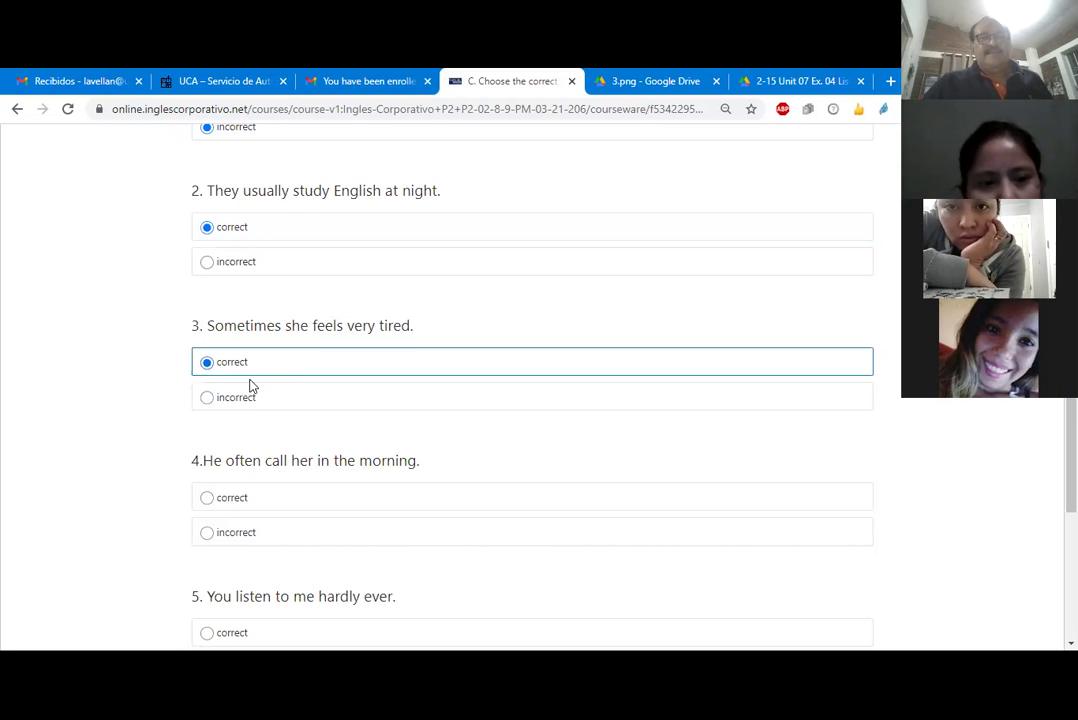
scroll(340, 495, "down", 2)
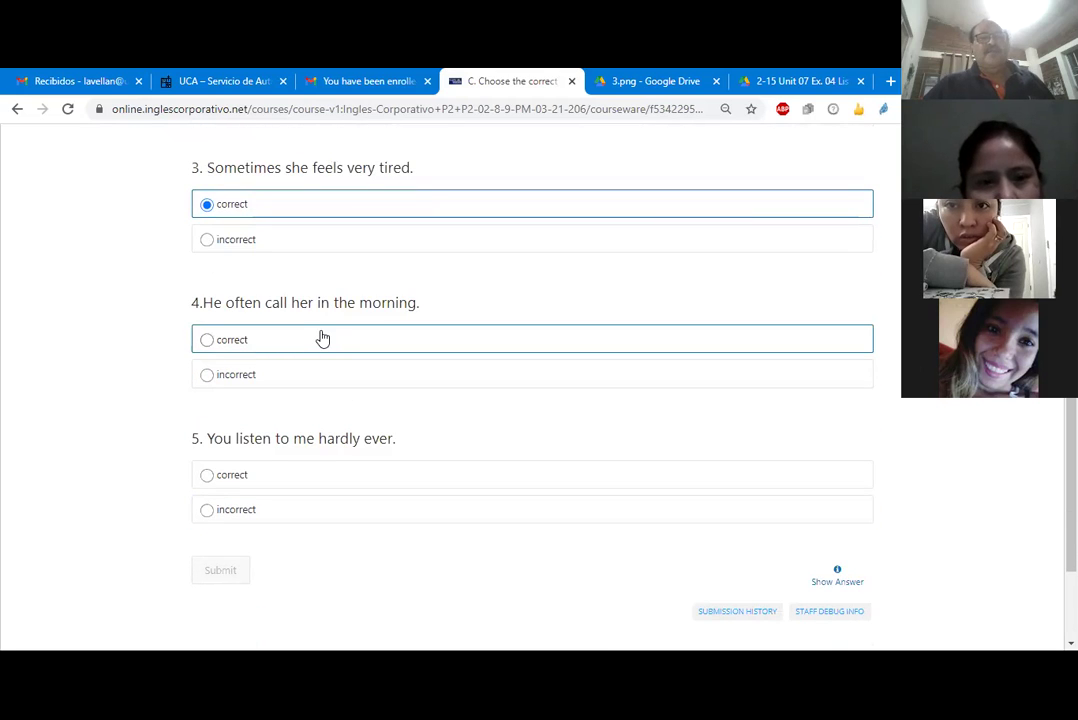
left_click(205, 341)
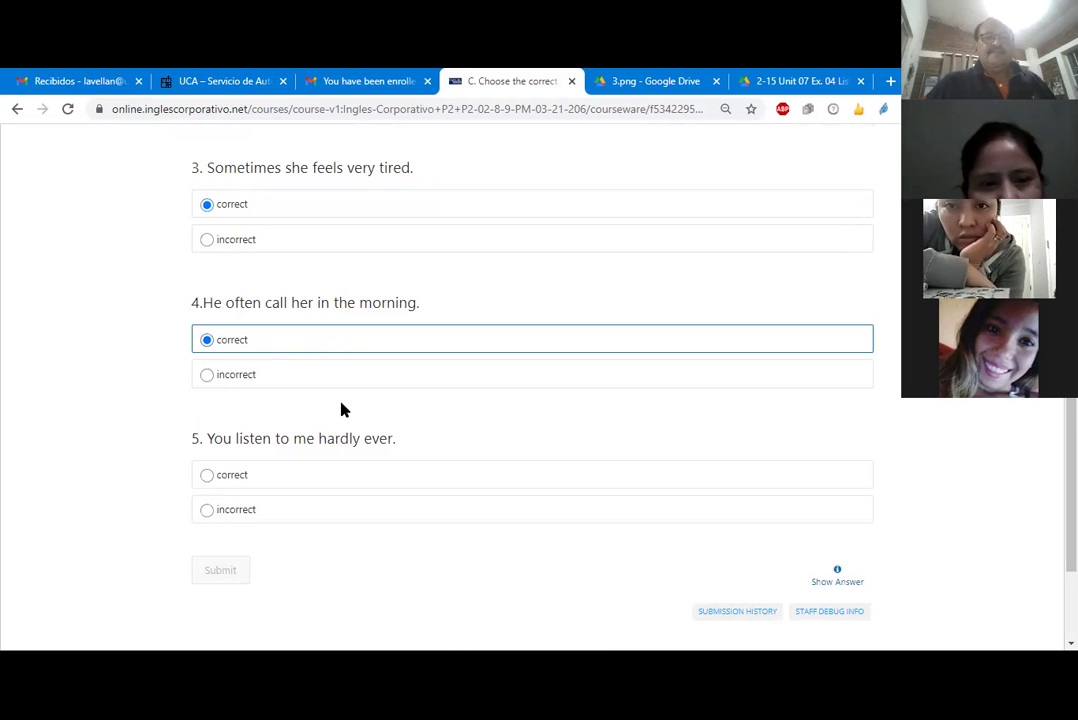
Mark sentence 5, "You listen to me hardly ever", as incorrect and submit the adverb exercise
scroll(341, 409, "down", 1)
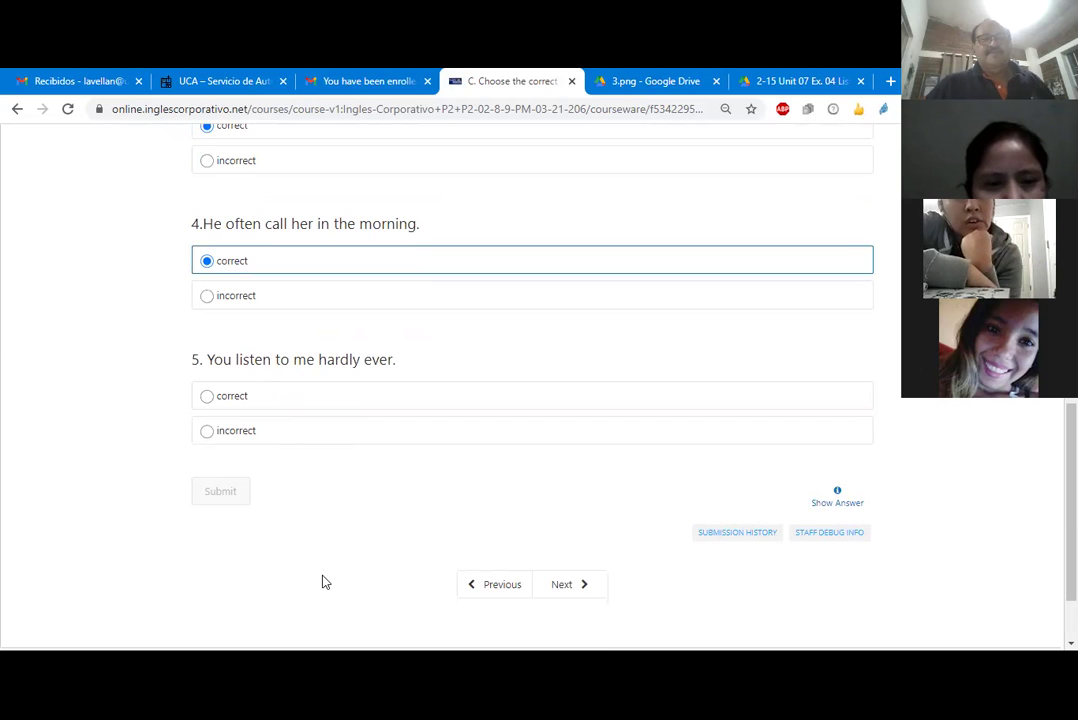
left_click(204, 440)
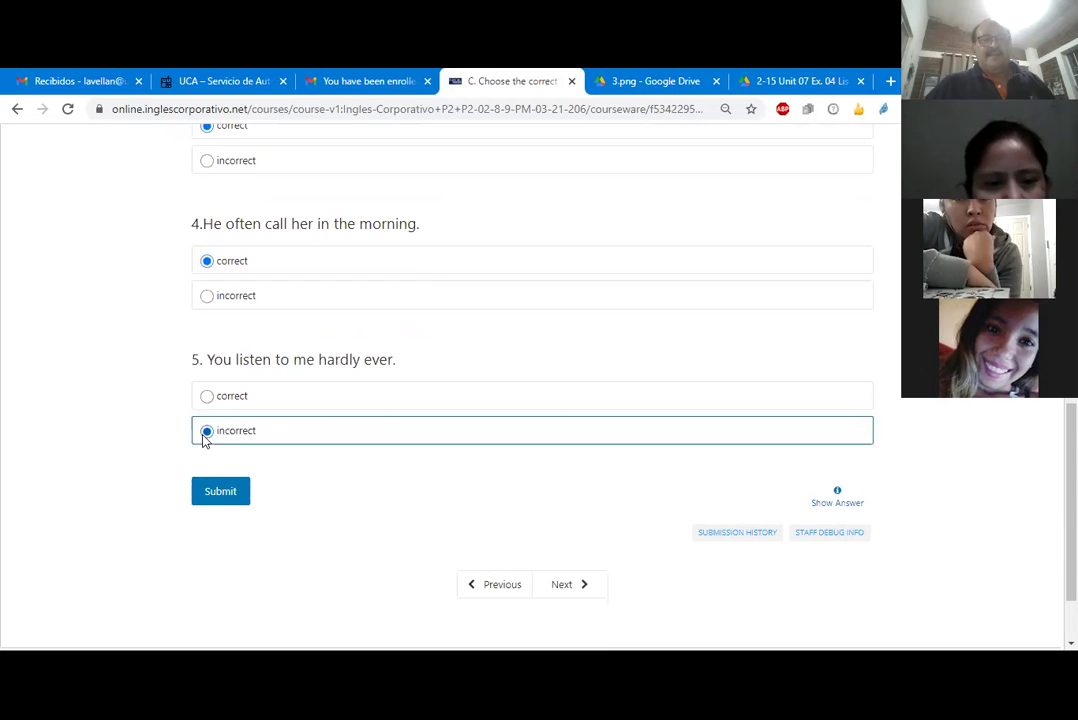
left_click(221, 494)
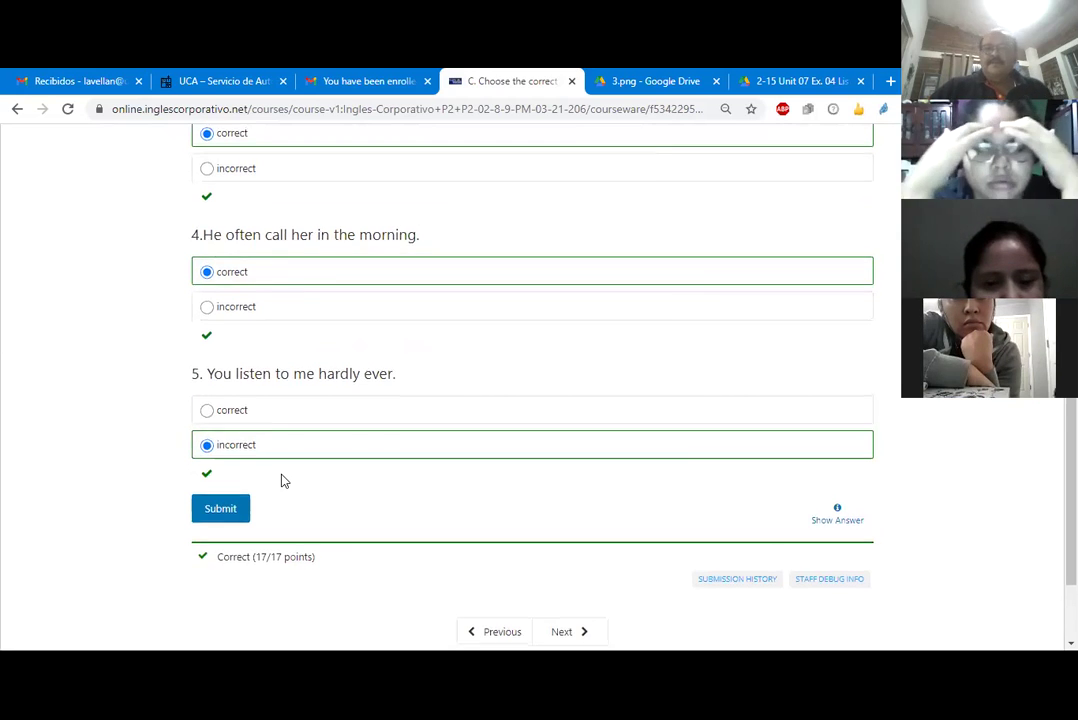
Review the graded adverb answers and open exercise D, "Choose the correct meaning of wh question words"
scroll(283, 480, "up", 3)
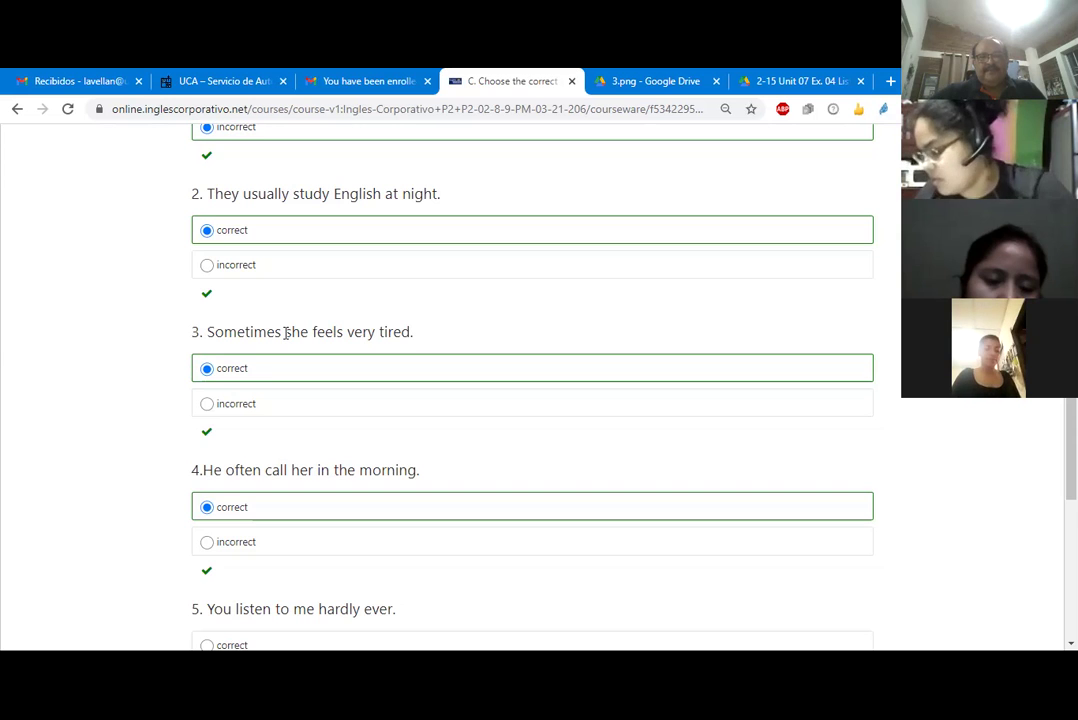
scroll(561, 310, "up", 1)
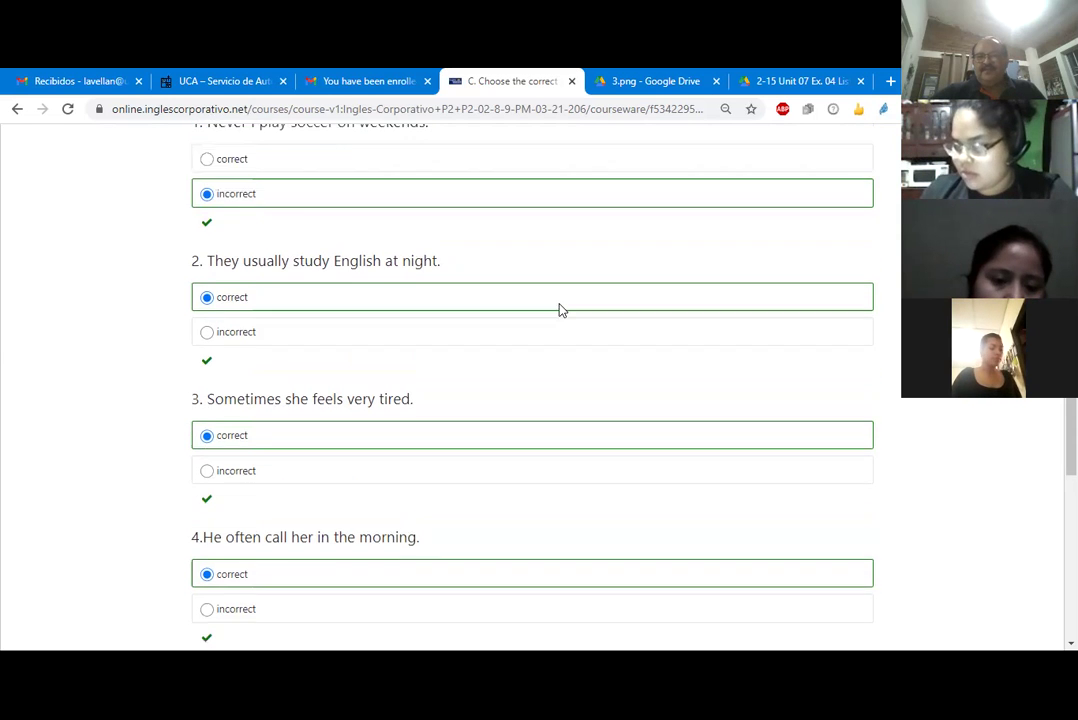
scroll(561, 310, "up", 5)
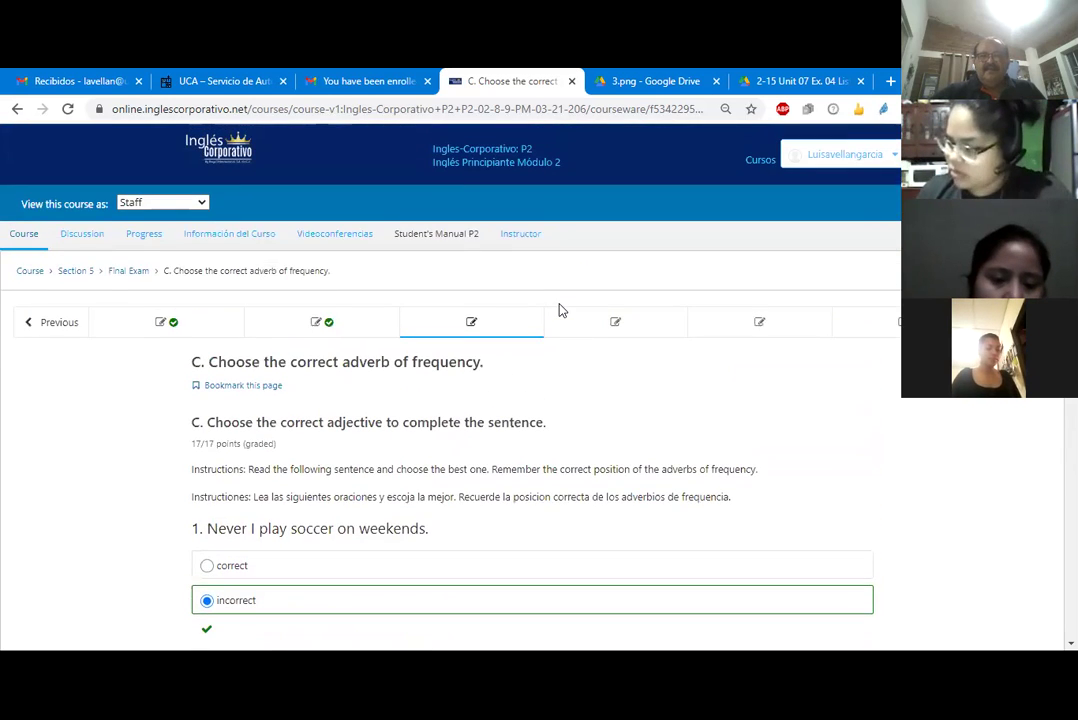
left_click(609, 333)
Choose "people" as the meaning of question word 1, "who"
scroll(370, 397, "down", 1)
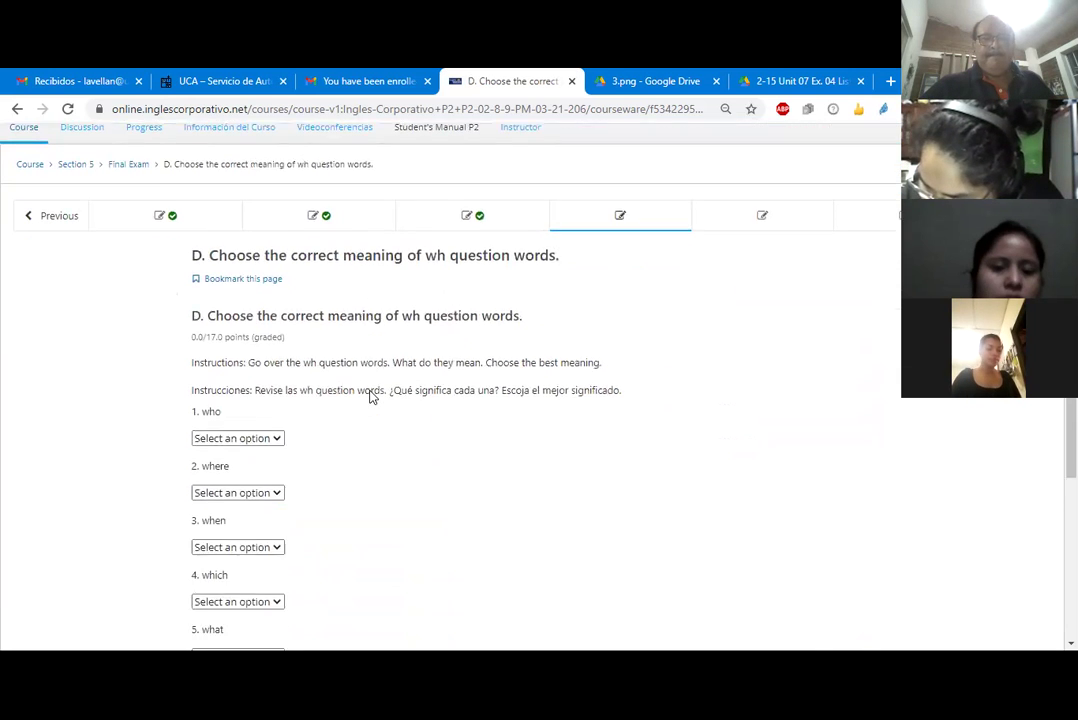
scroll(370, 397, "down", 1)
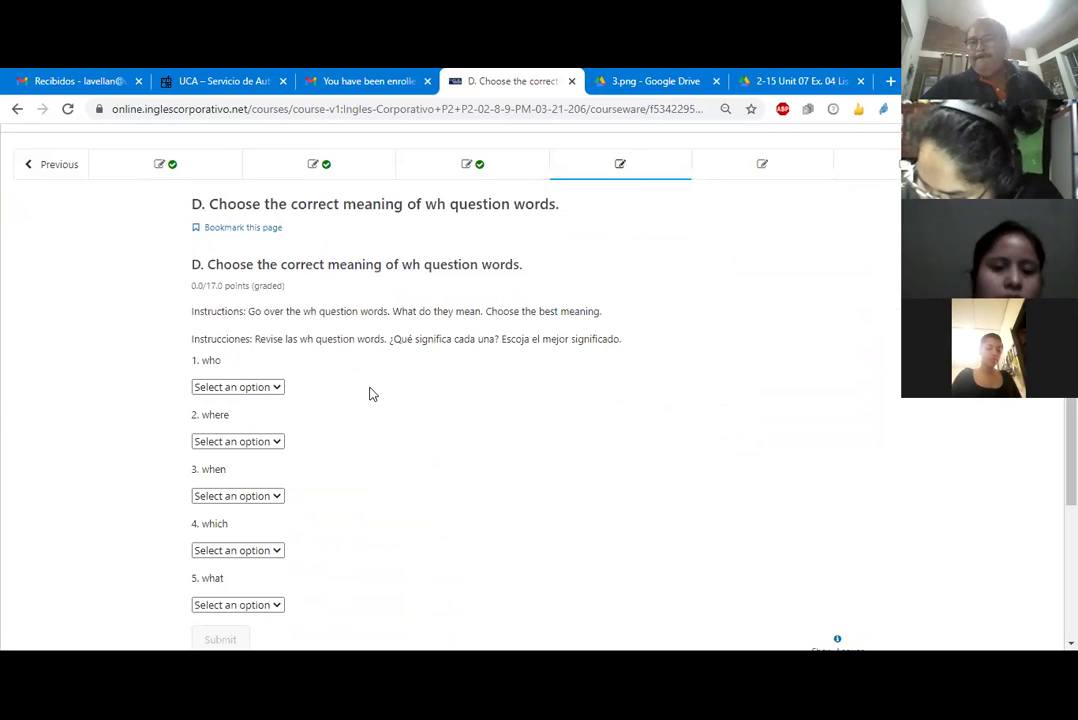
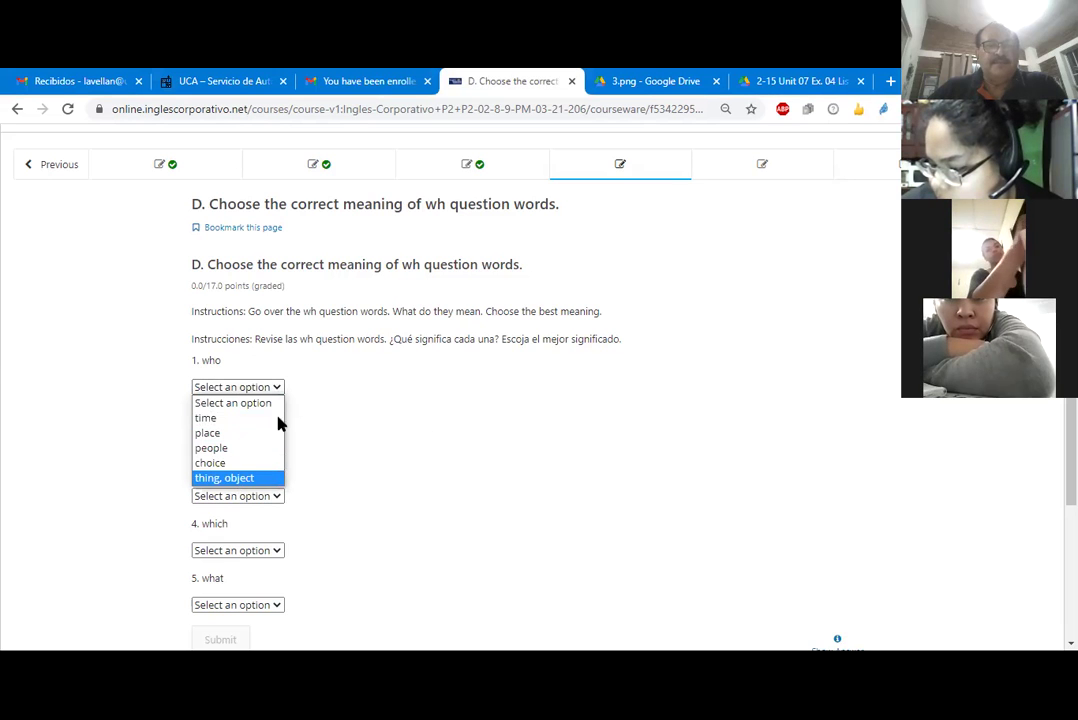
left_click(265, 448)
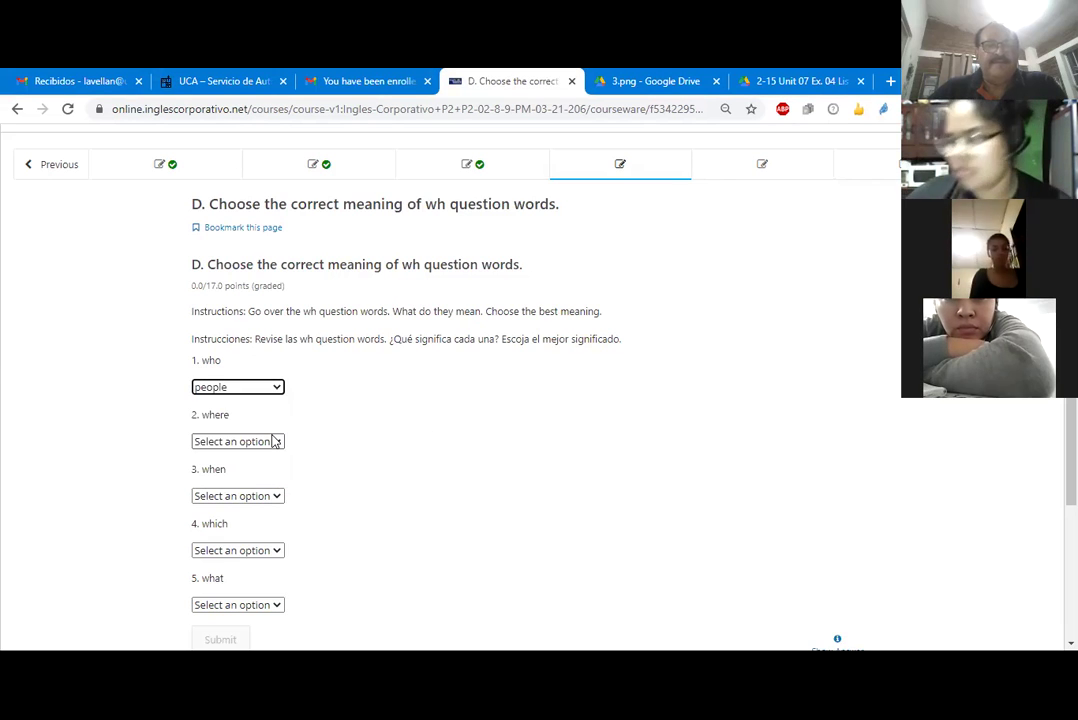
Try "people" as the meaning of question word 2, "where"
left_click(277, 442)
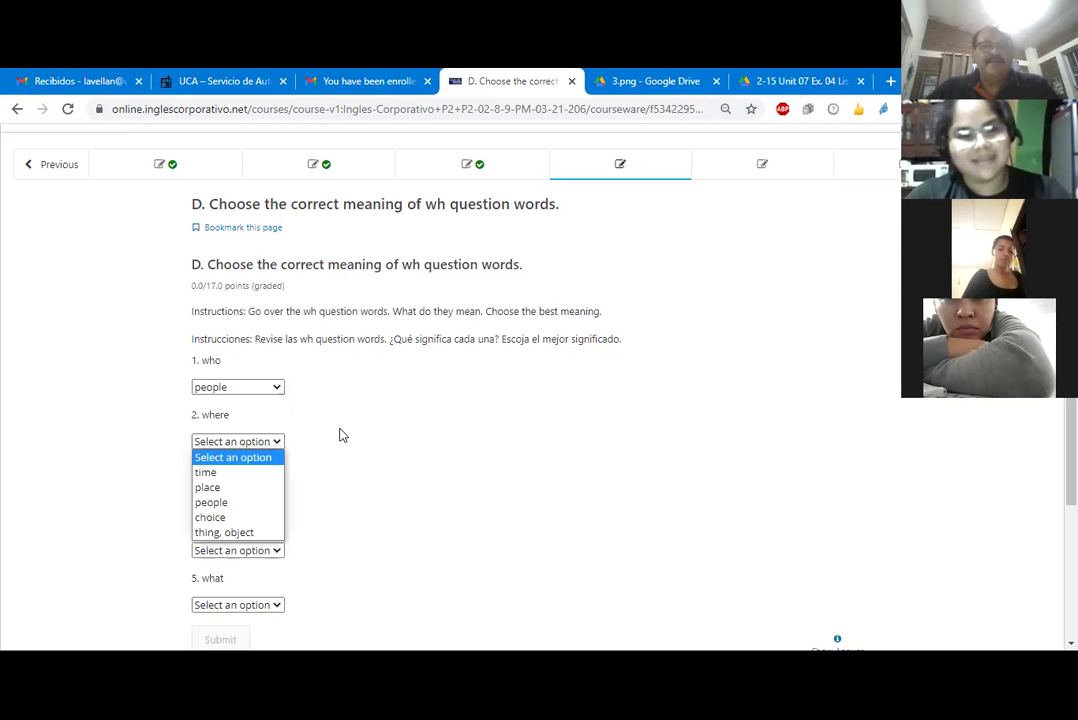
left_click(239, 511)
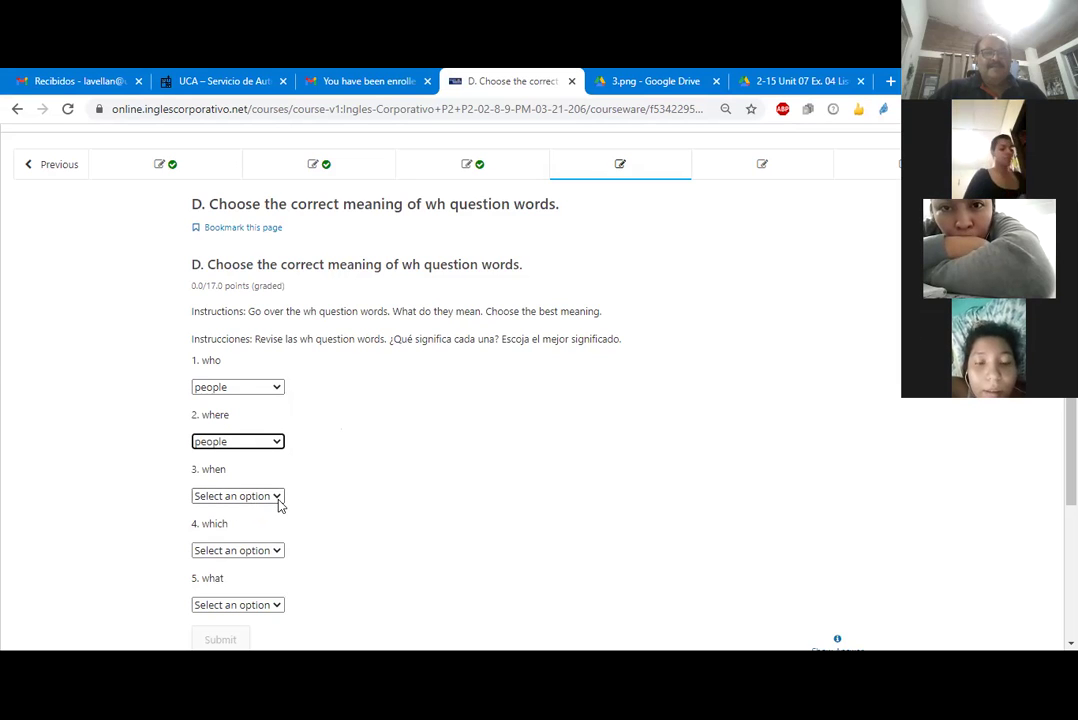
left_click(278, 497)
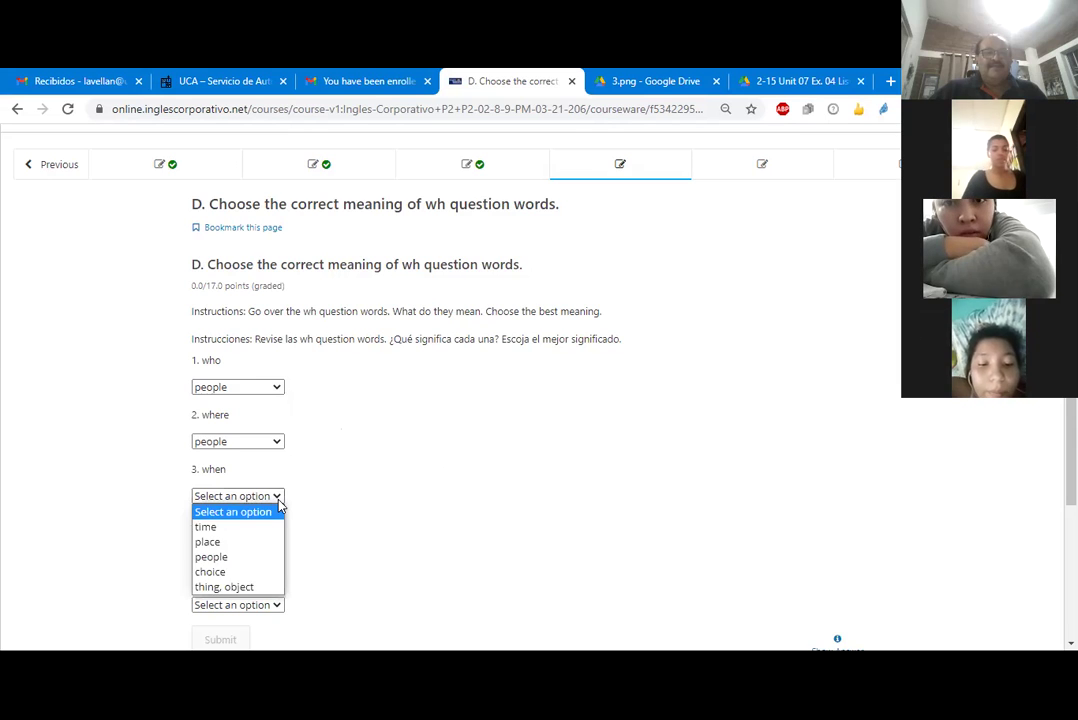
Change the meaning of "where" to "place" and choose "time" for question word 3, "when"
left_click(278, 443)
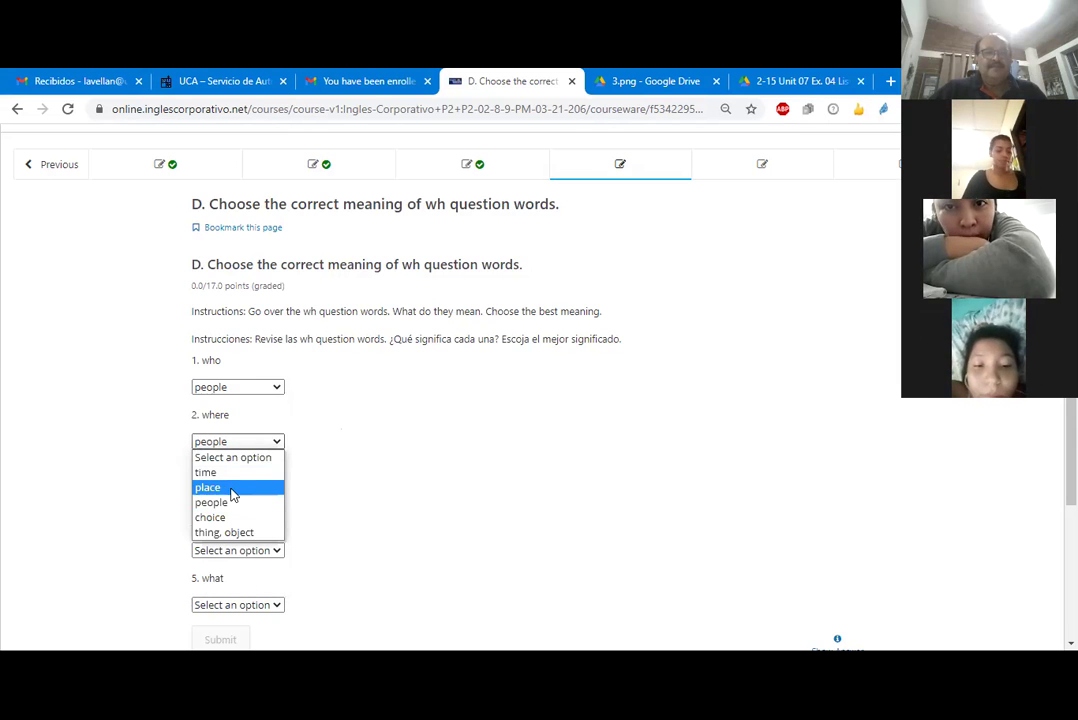
left_click(260, 487)
left_click(279, 497)
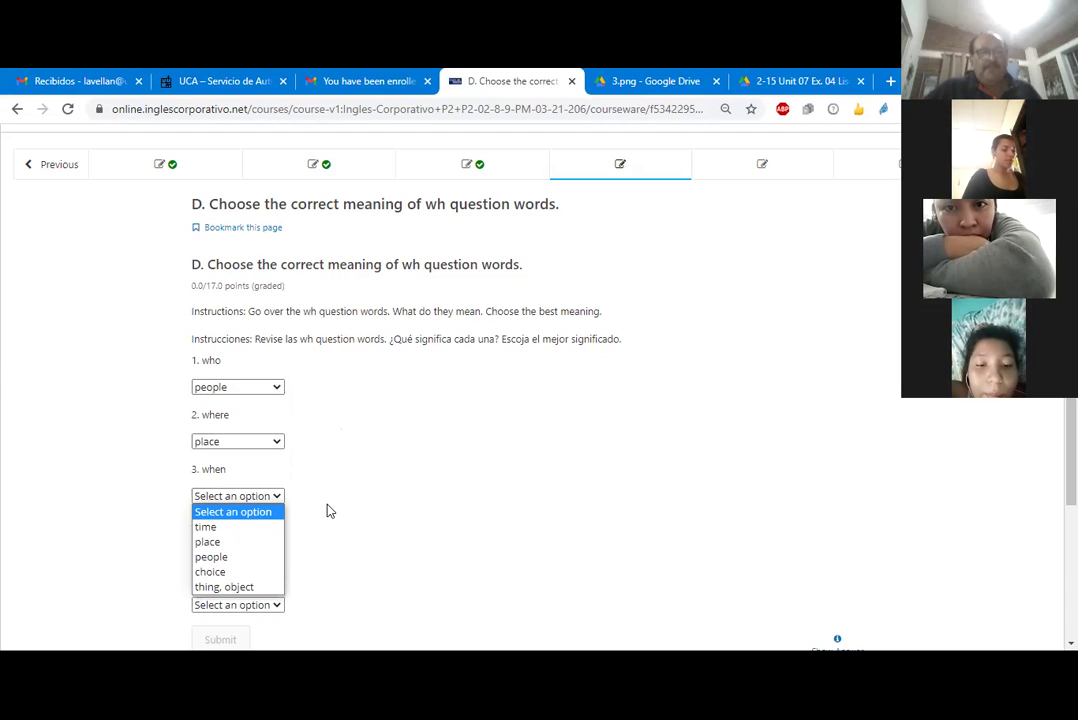
left_click(222, 528)
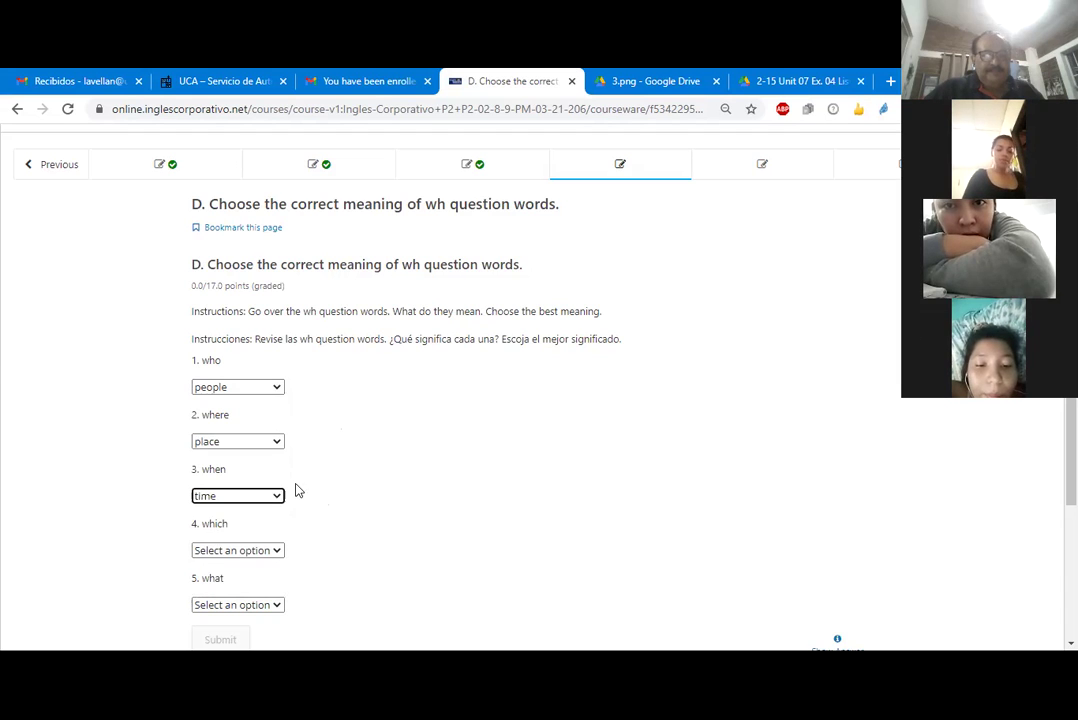
Choose "choice" for "which" and "thing, object" for "what", and submit the wh question words exercise
left_click(276, 553)
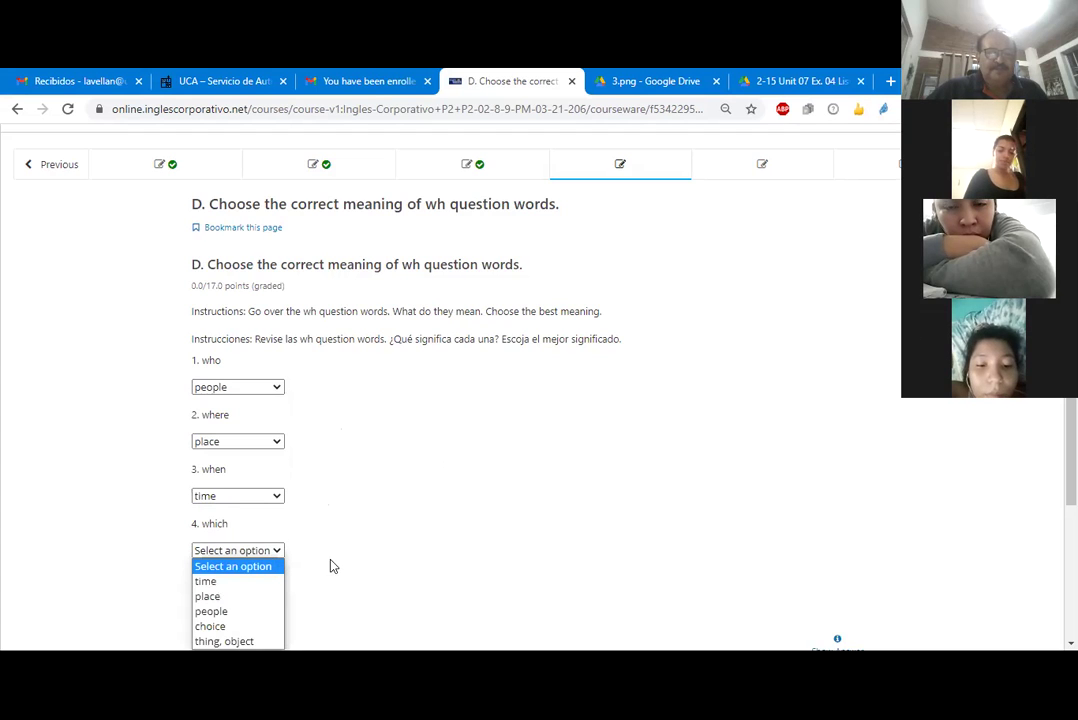
left_click(240, 627)
scroll(352, 530, "down", 2)
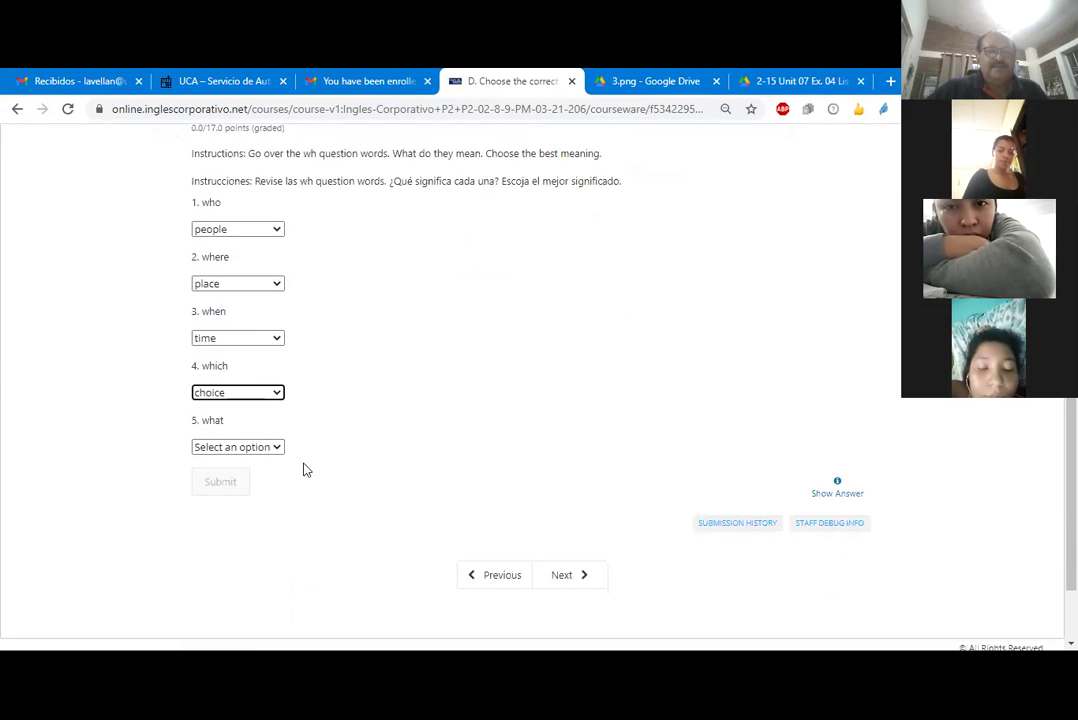
left_click(279, 448)
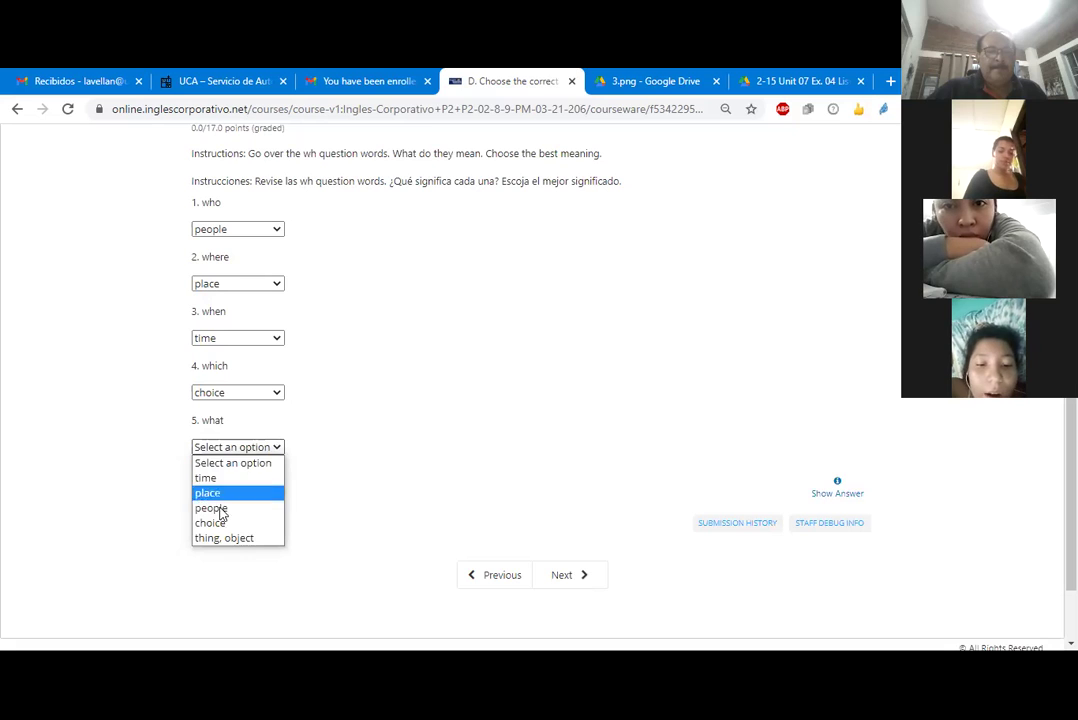
left_click(222, 539)
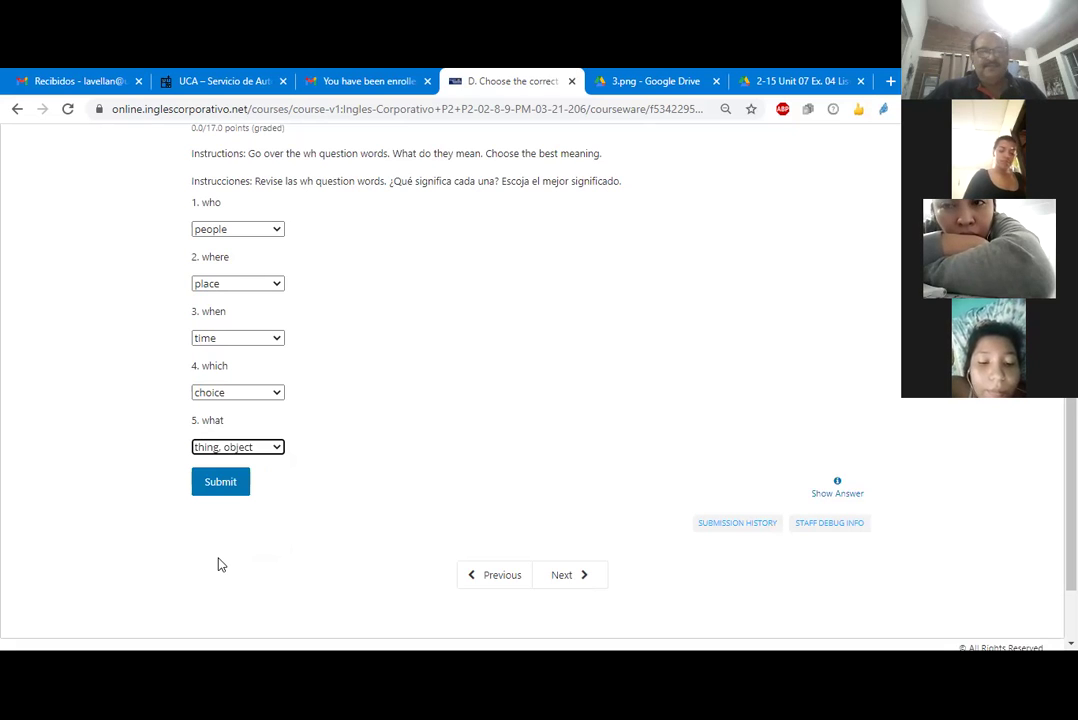
left_click(221, 483)
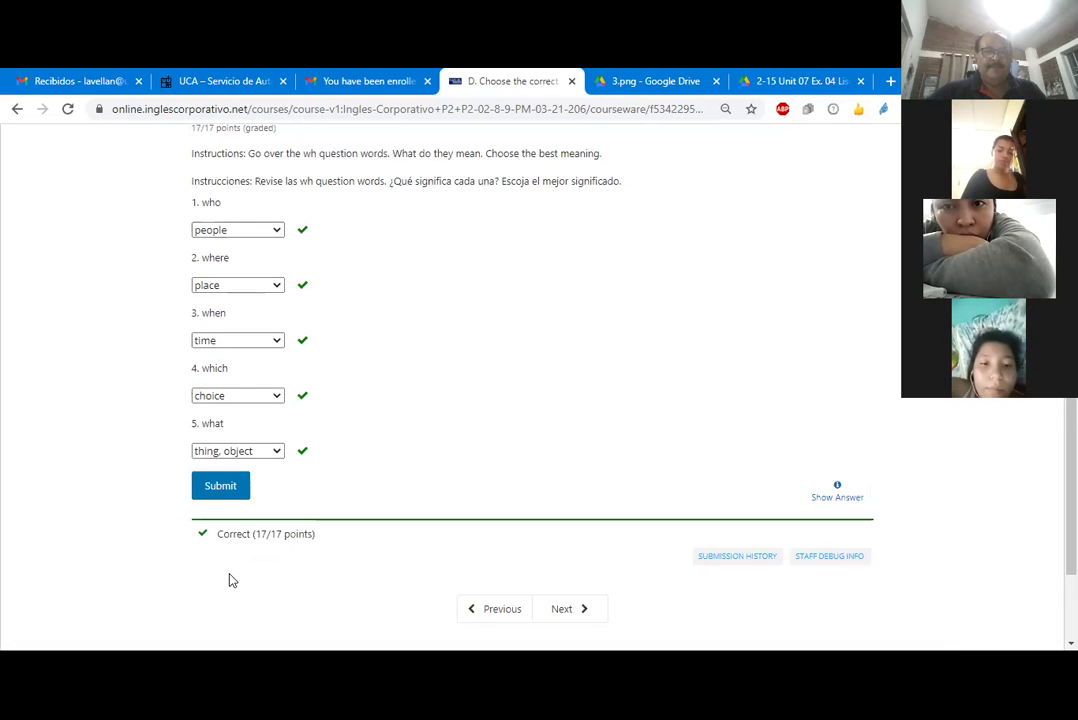
scroll(229, 580, "up", 3)
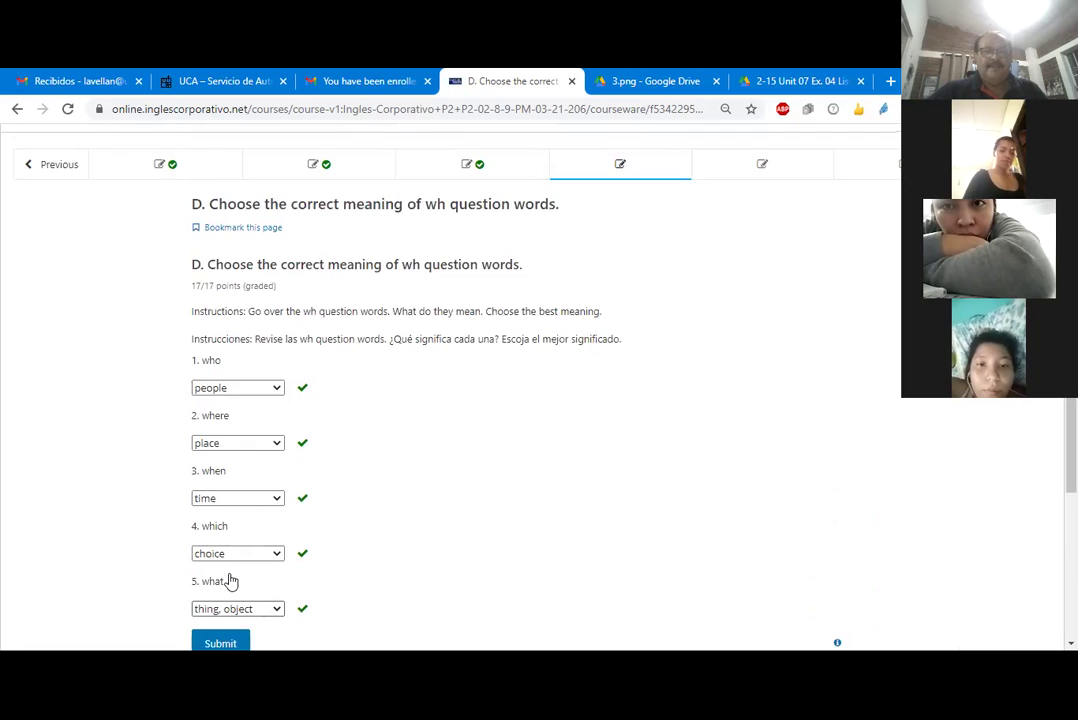
Open exercise E on can or can't and try "can't" as the answer to sentence 1
scroll(229, 580, "down", 2)
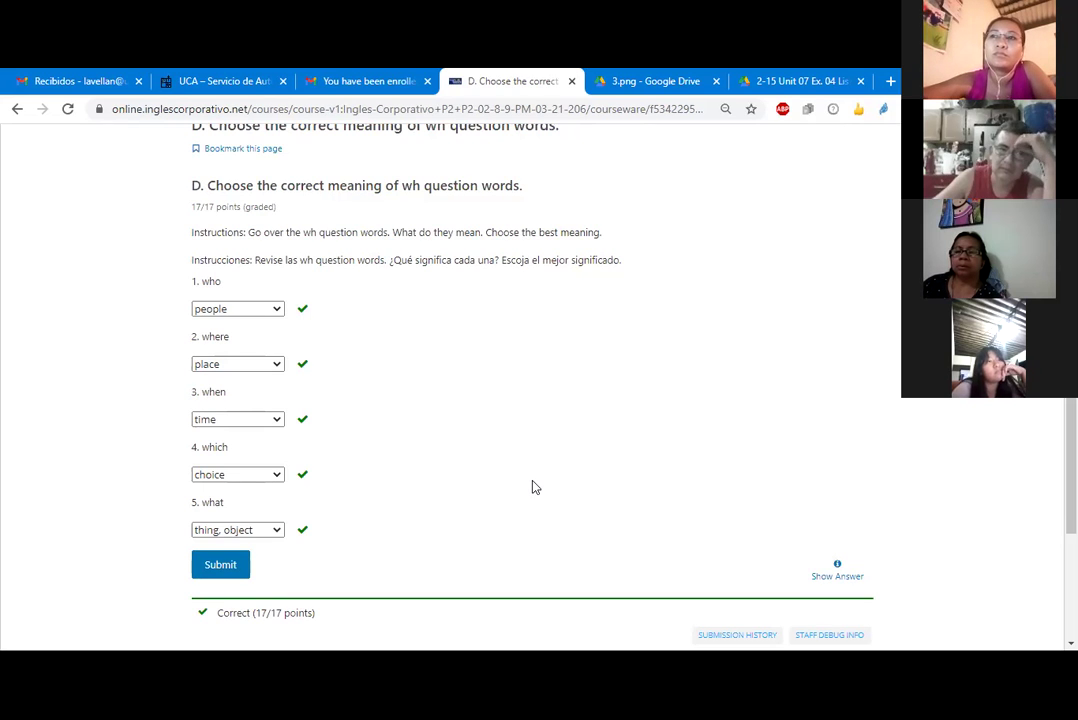
scroll(553, 425, "up", 3)
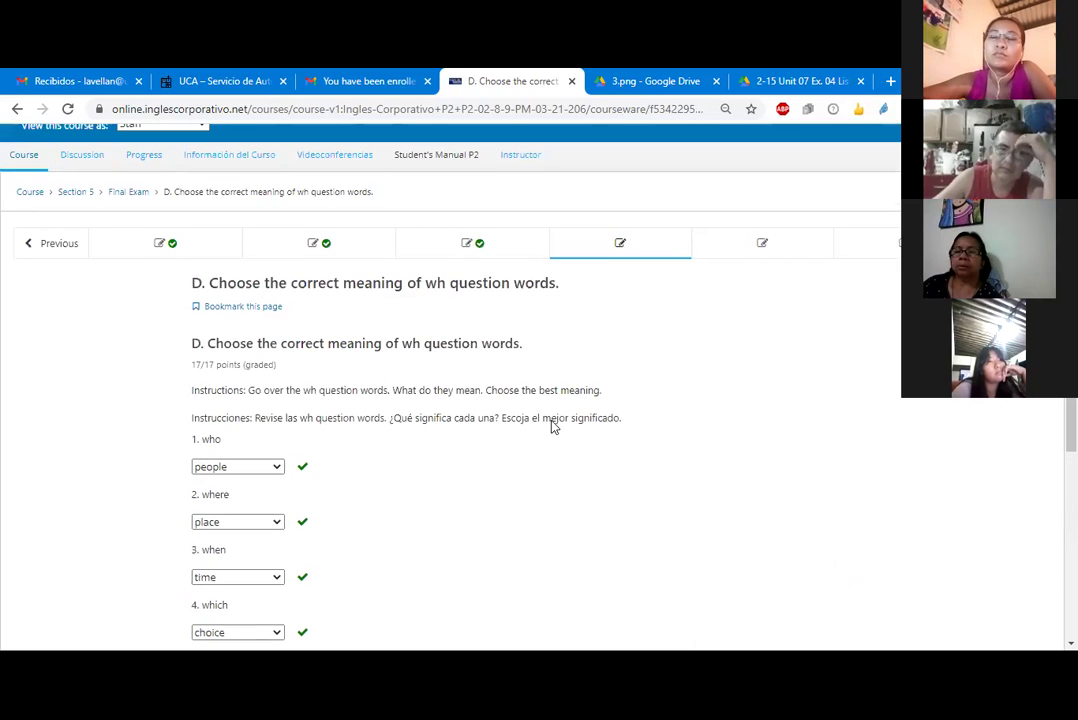
left_click(761, 249)
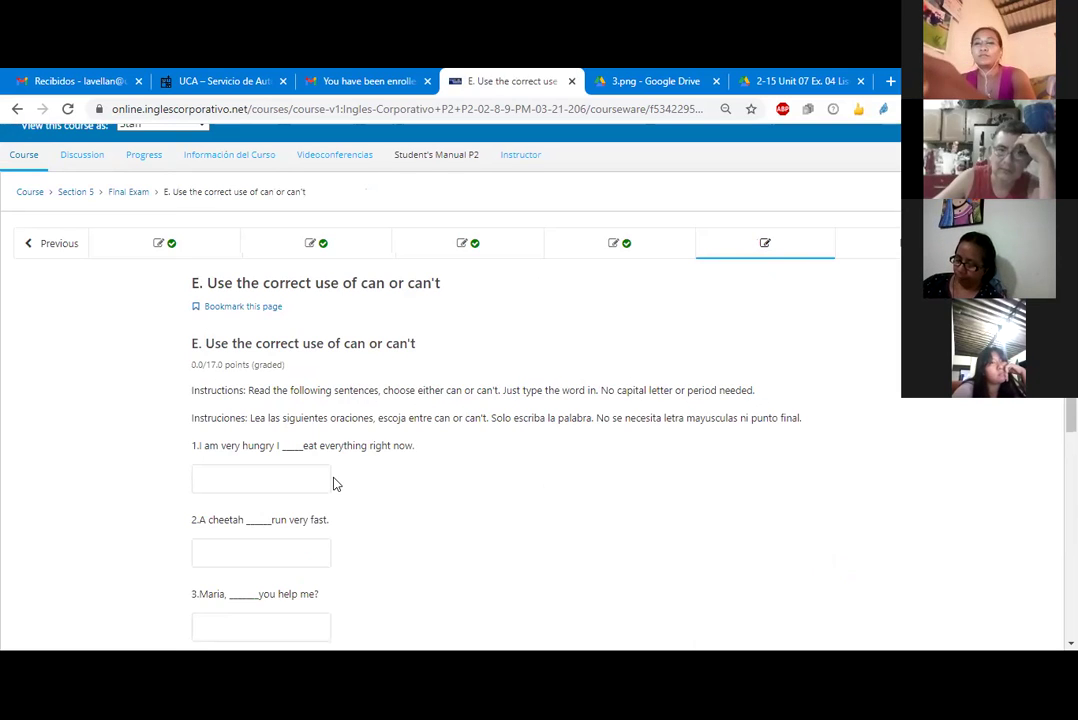
scroll(335, 484, "down", 1)
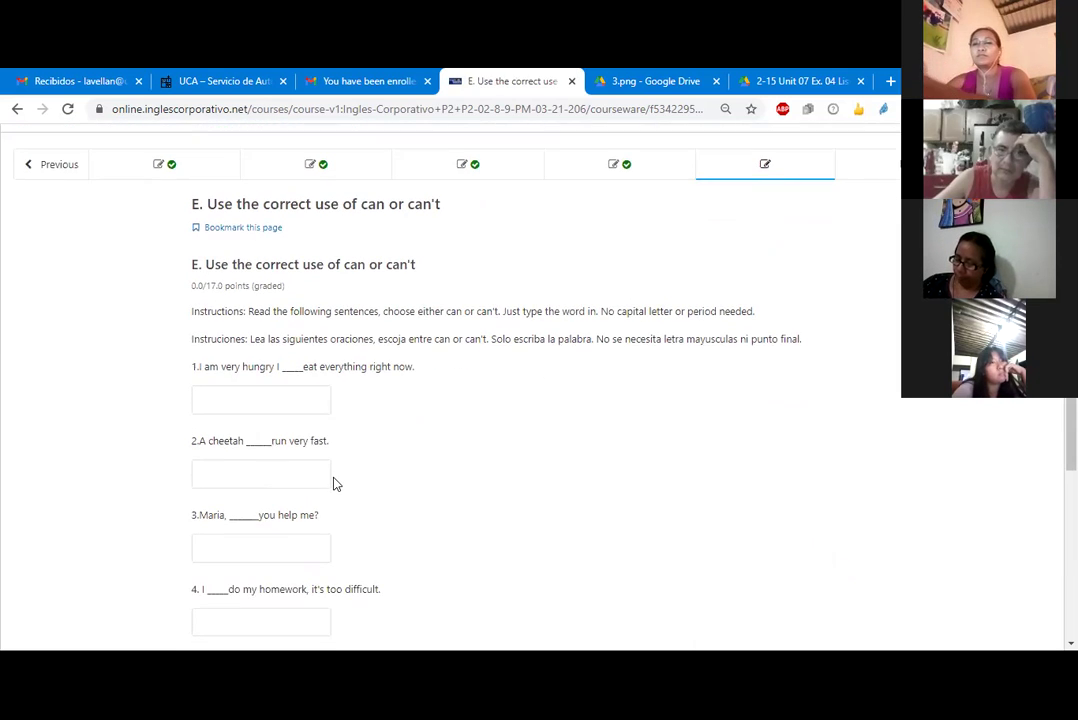
left_click(284, 401)
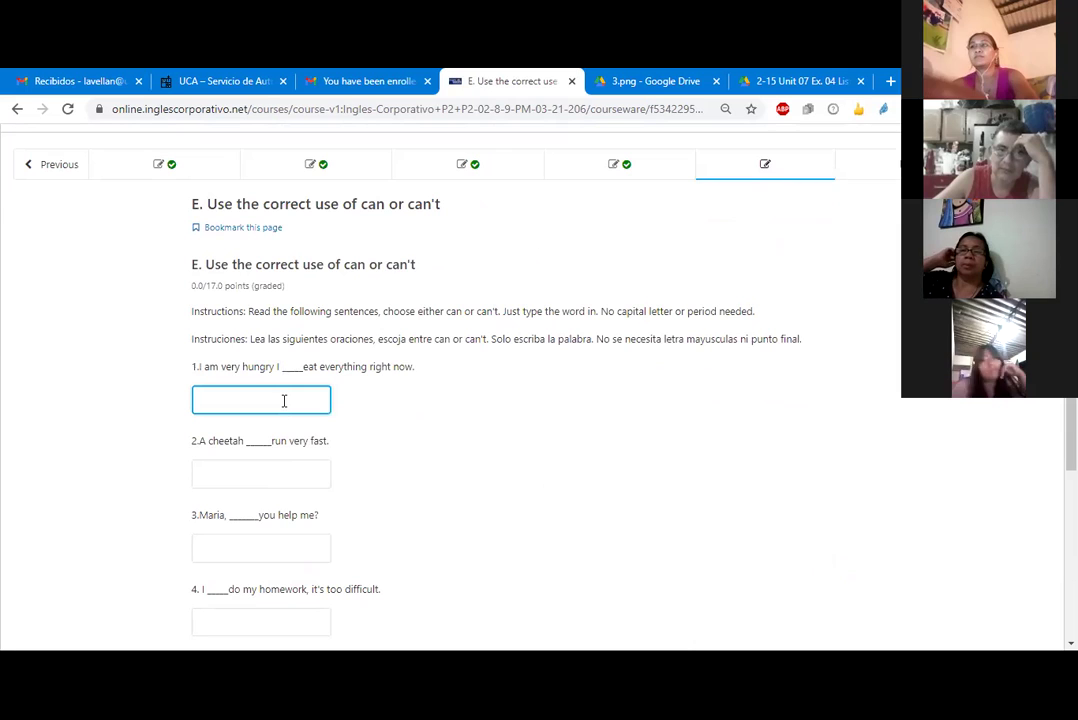
type("c")
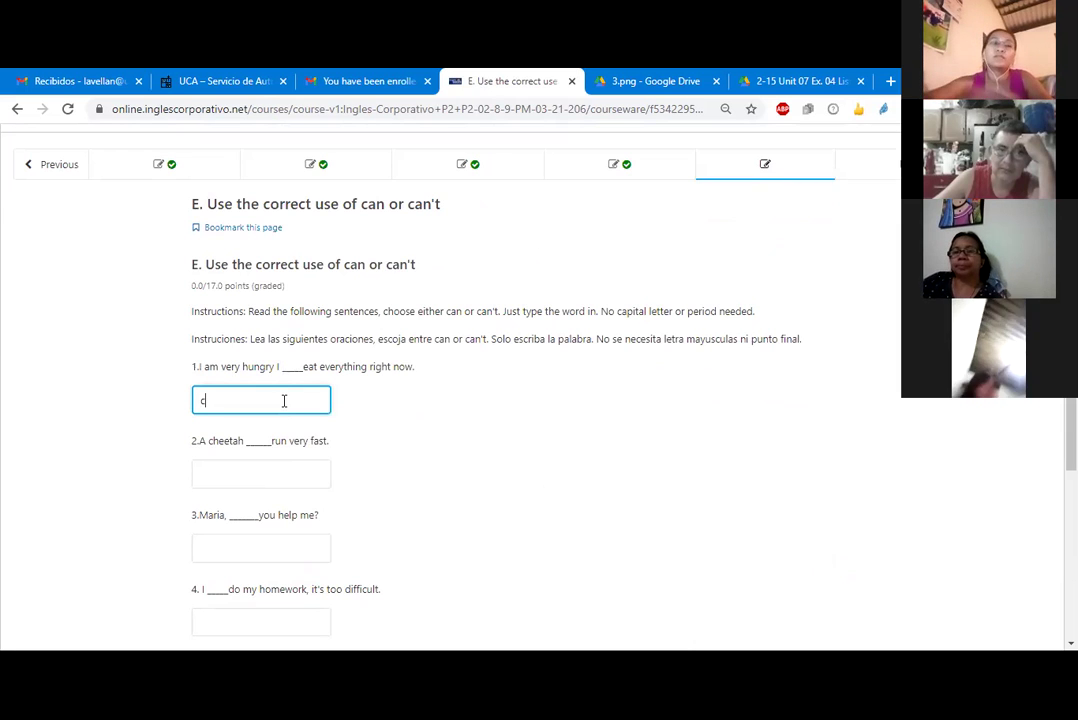
type("an't")
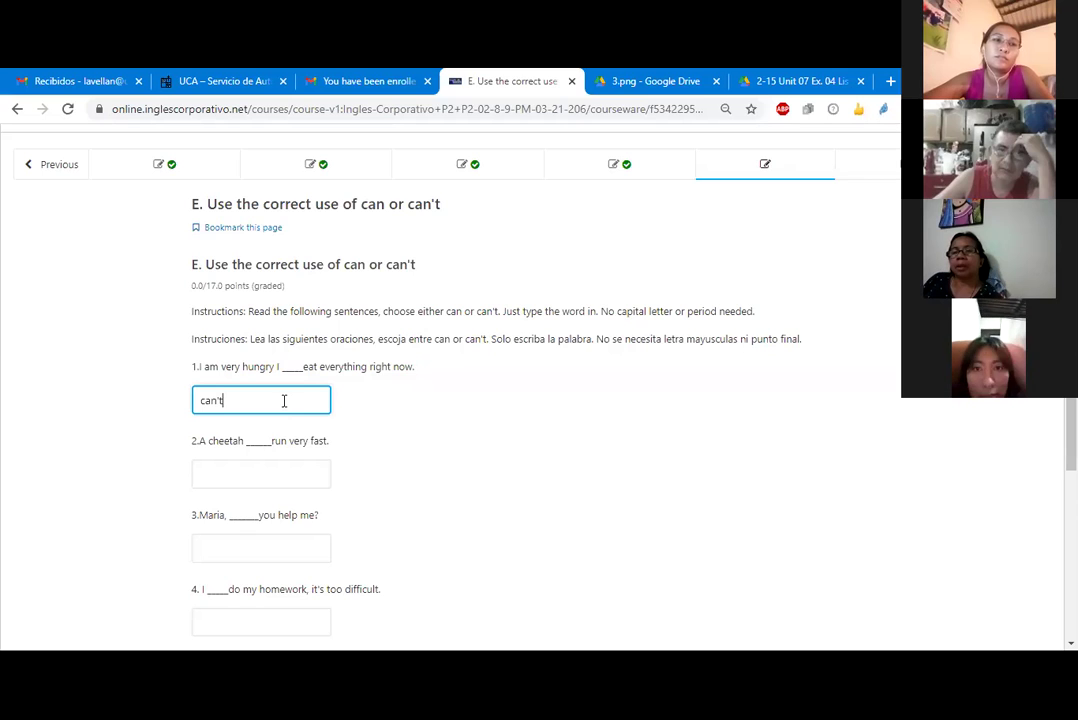
left_click(266, 471)
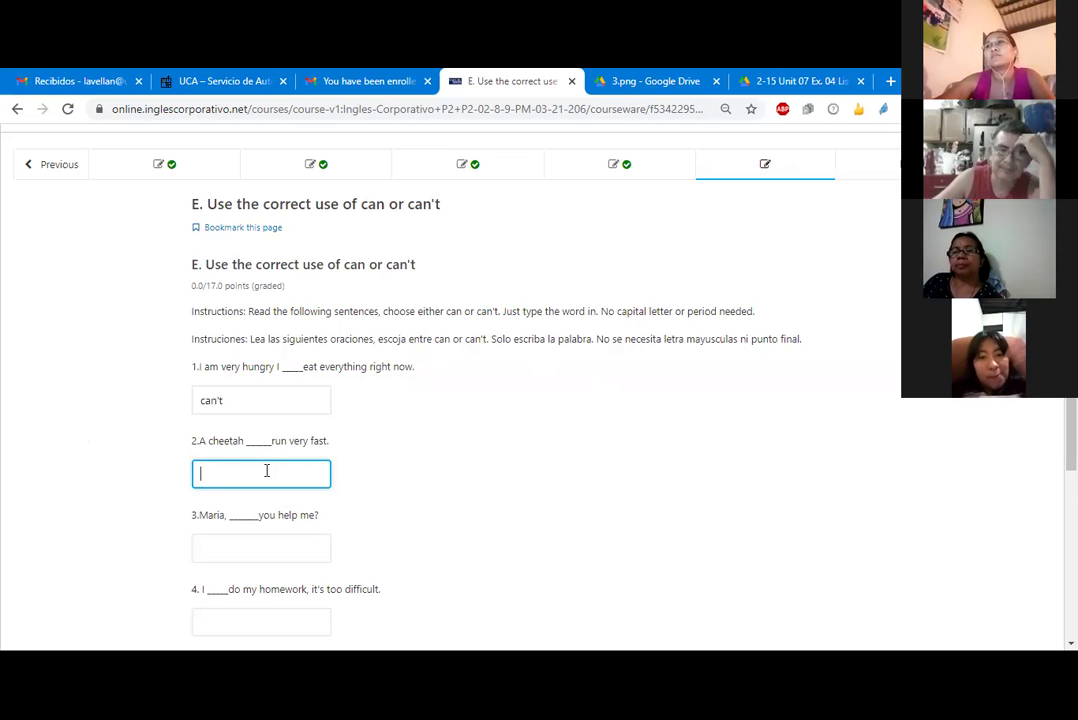
Change the answer to sentence 1 to "can" and enter "can" for sentence 2 about the cheetah
left_click(249, 395)
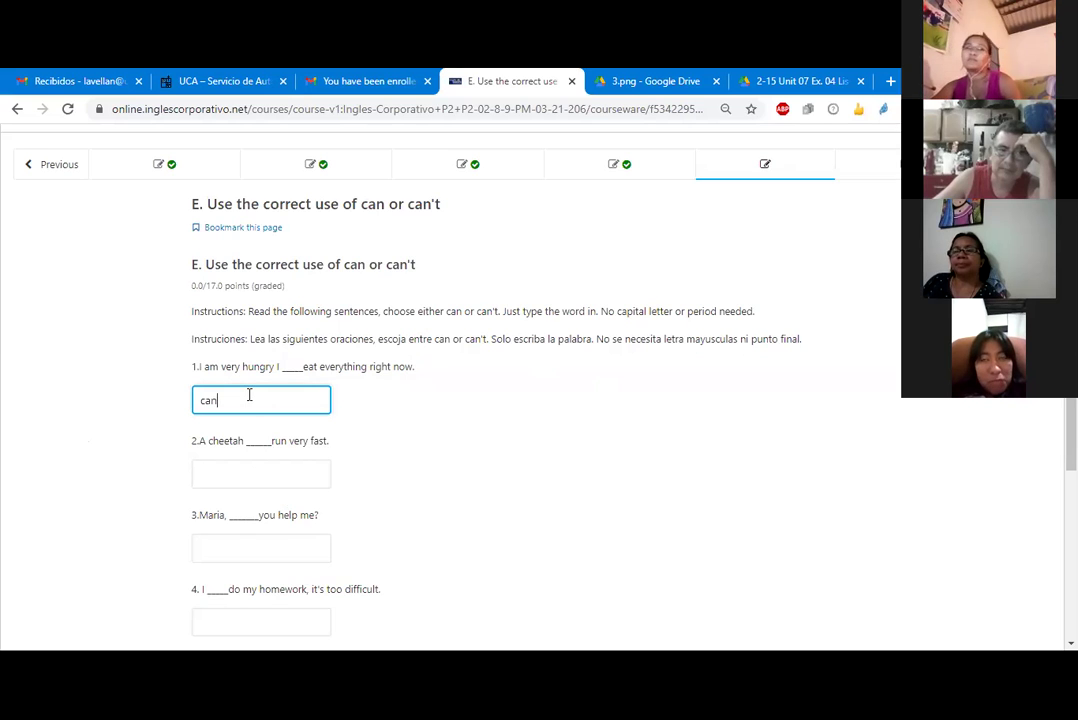
left_click(256, 475)
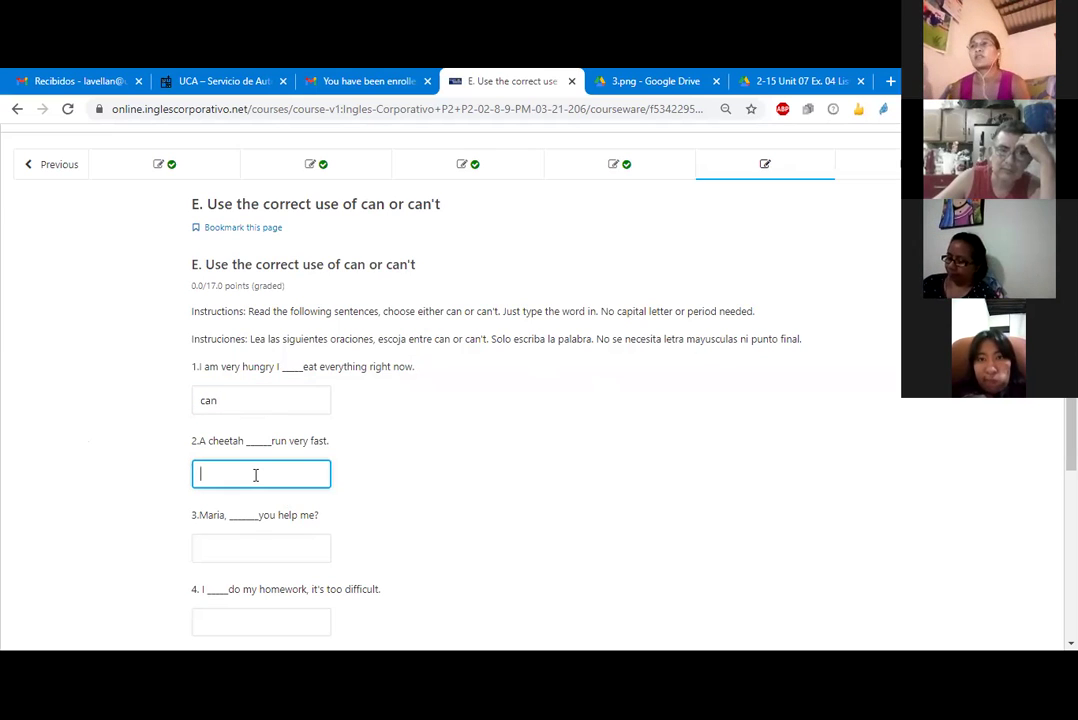
type("can")
Enter "can" for sentence 3 about asking for help and "can't" for sentence 4 about the difficult homework
scroll(256, 472, "down", 3)
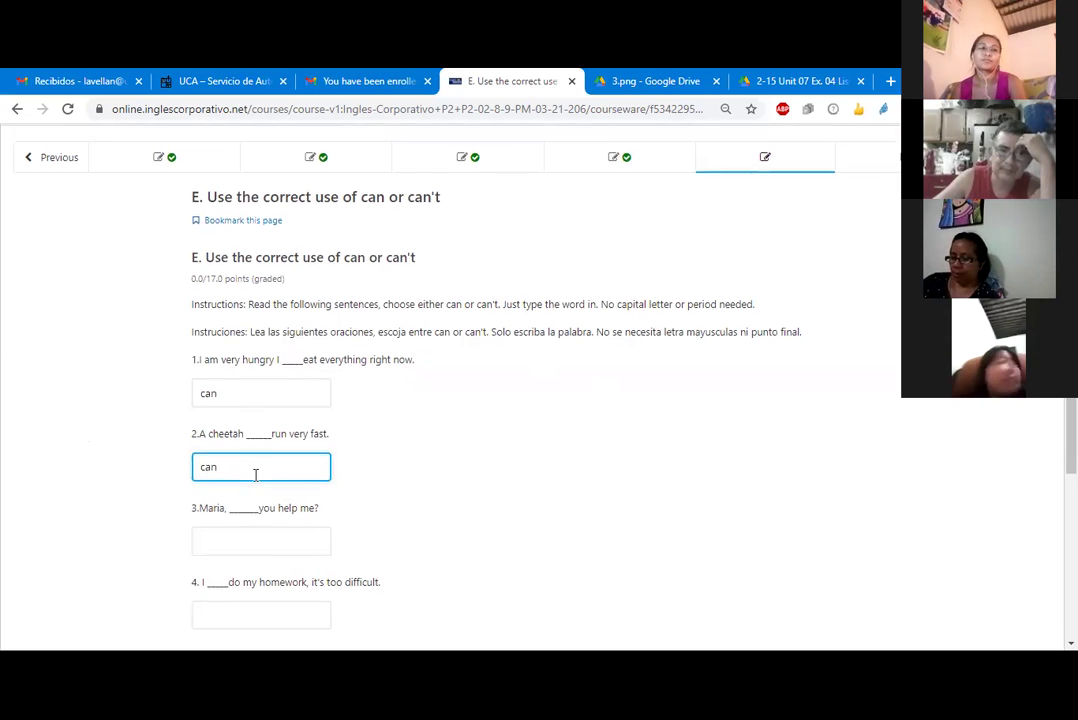
left_click(251, 381)
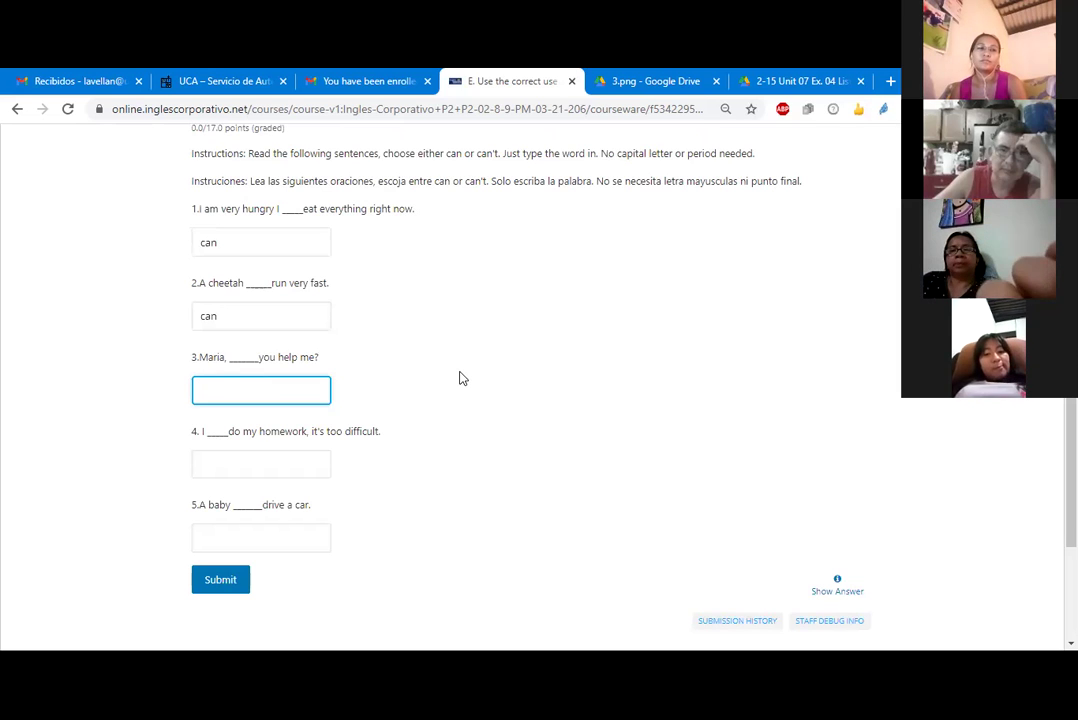
type("ca")
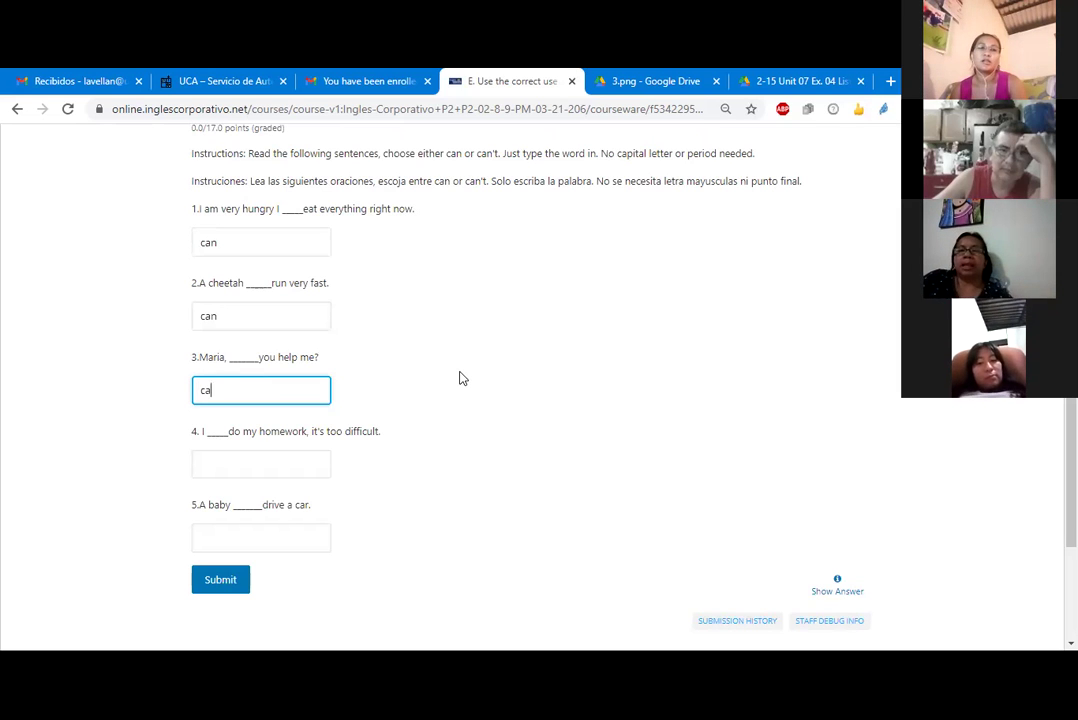
type("n")
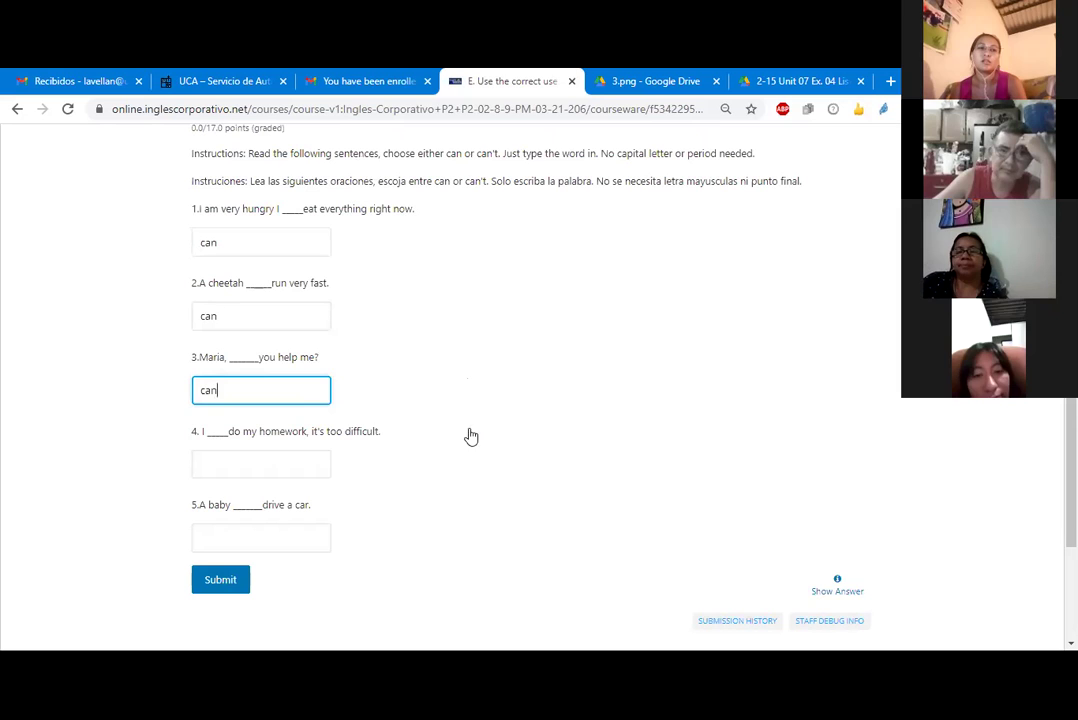
left_click(276, 458)
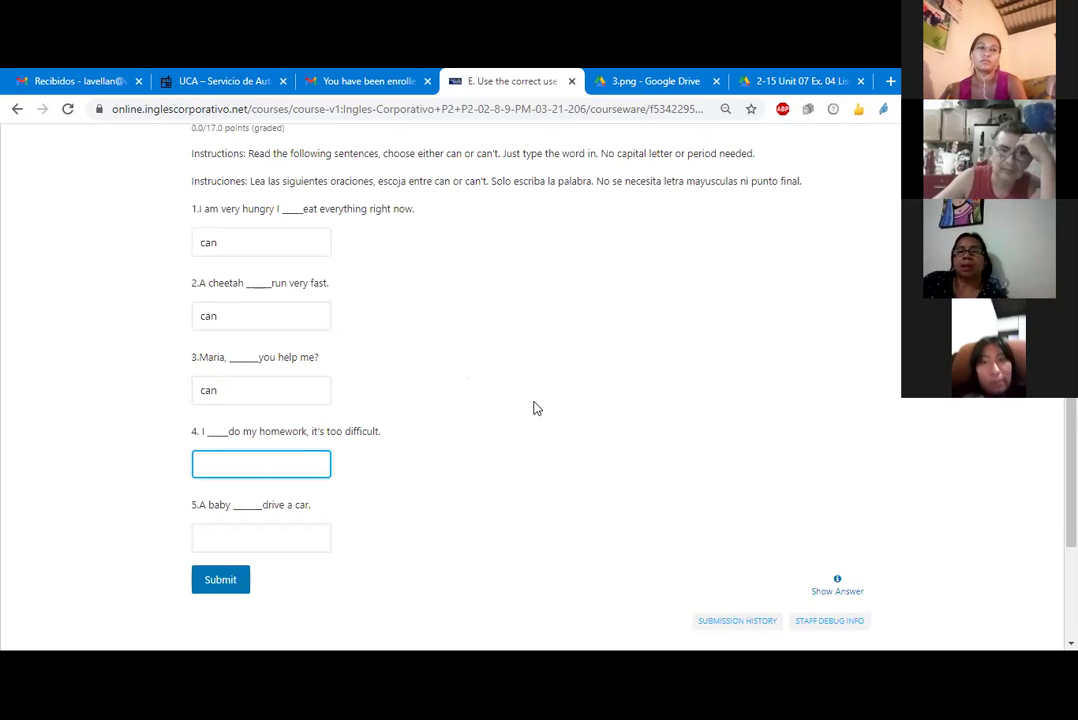
type("can")
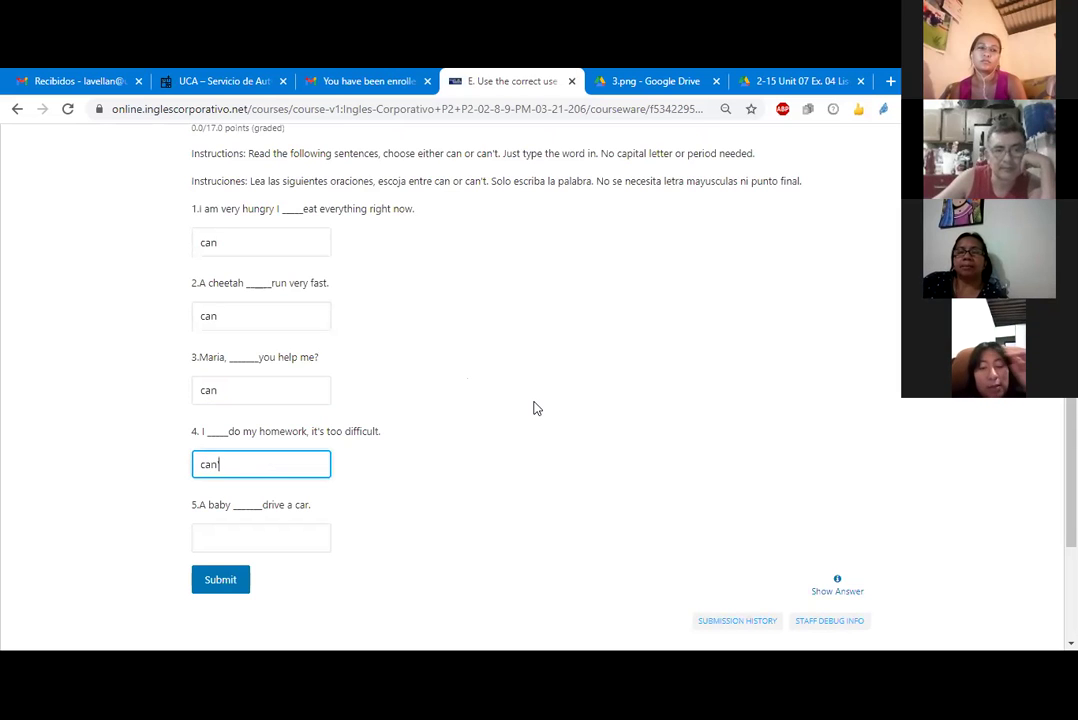
type("'t")
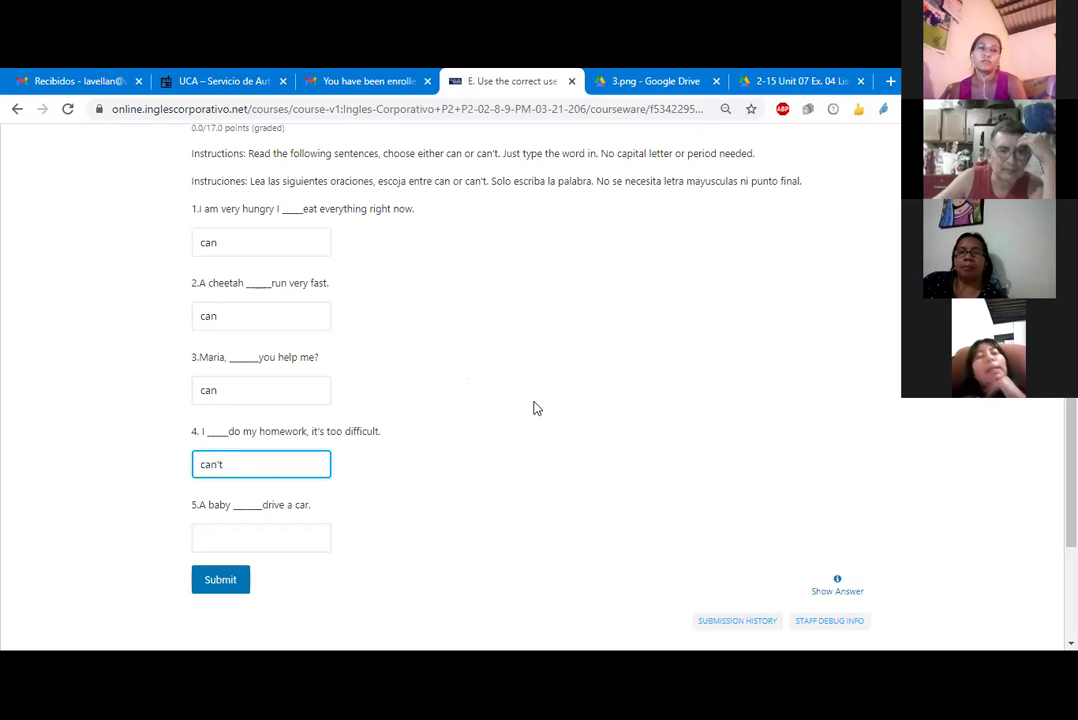
Enter "can't" for sentence 5 about the baby driving a car and submit the can or can't exercise
left_click(244, 540)
scroll(361, 464, "down", 3)
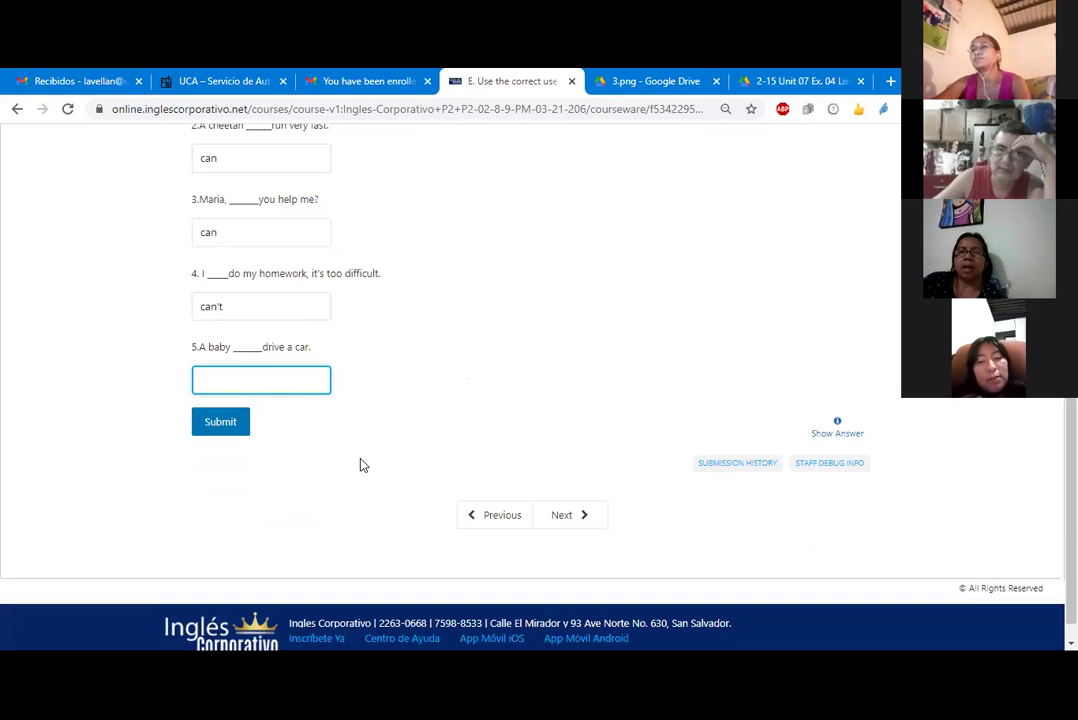
type("can't")
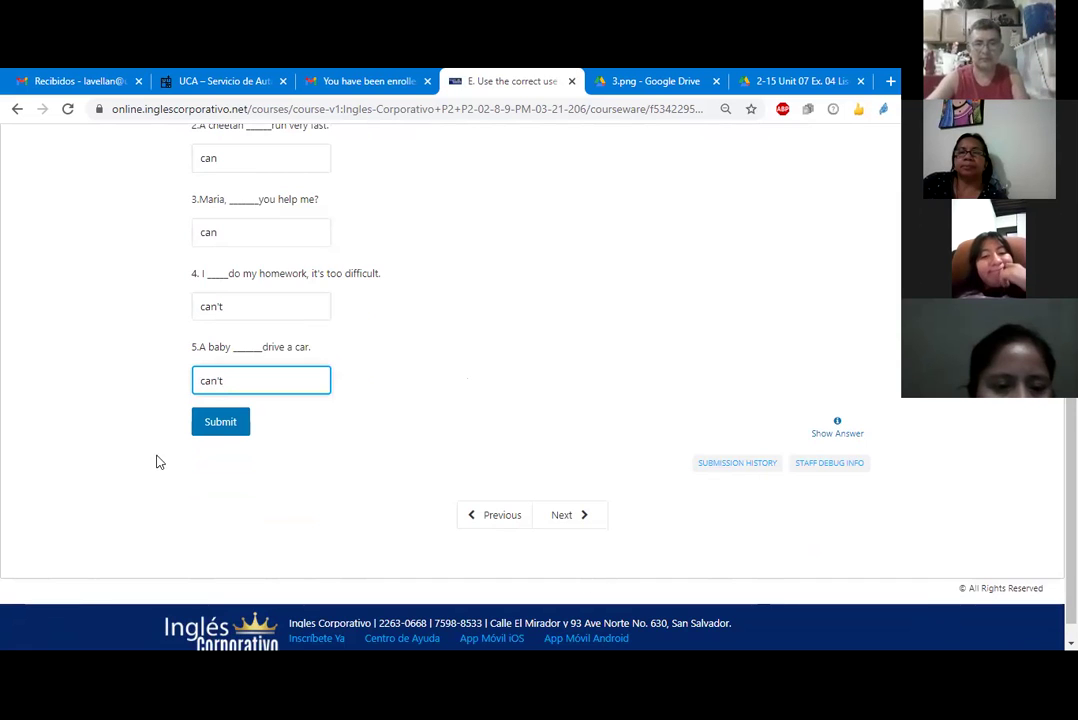
left_click(221, 424)
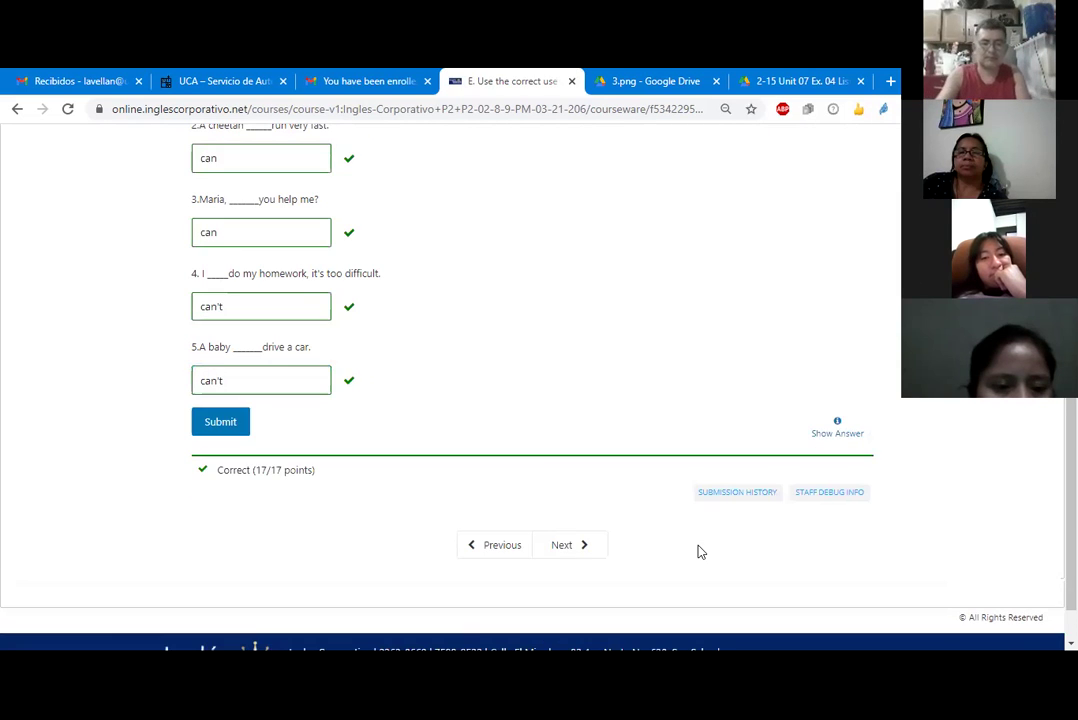
Go to exercise F, Fill in the blanks and complete conversations, and choose "Do / live" for the apartment question
scroll(515, 402, "up", 3)
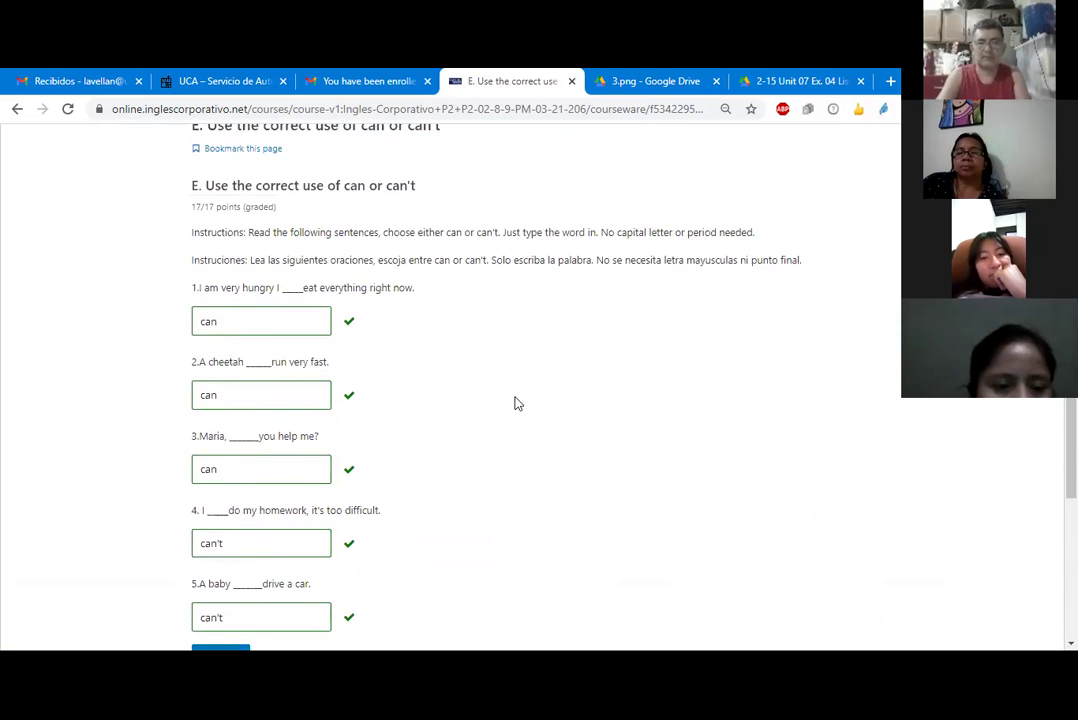
scroll(515, 402, "down", 1)
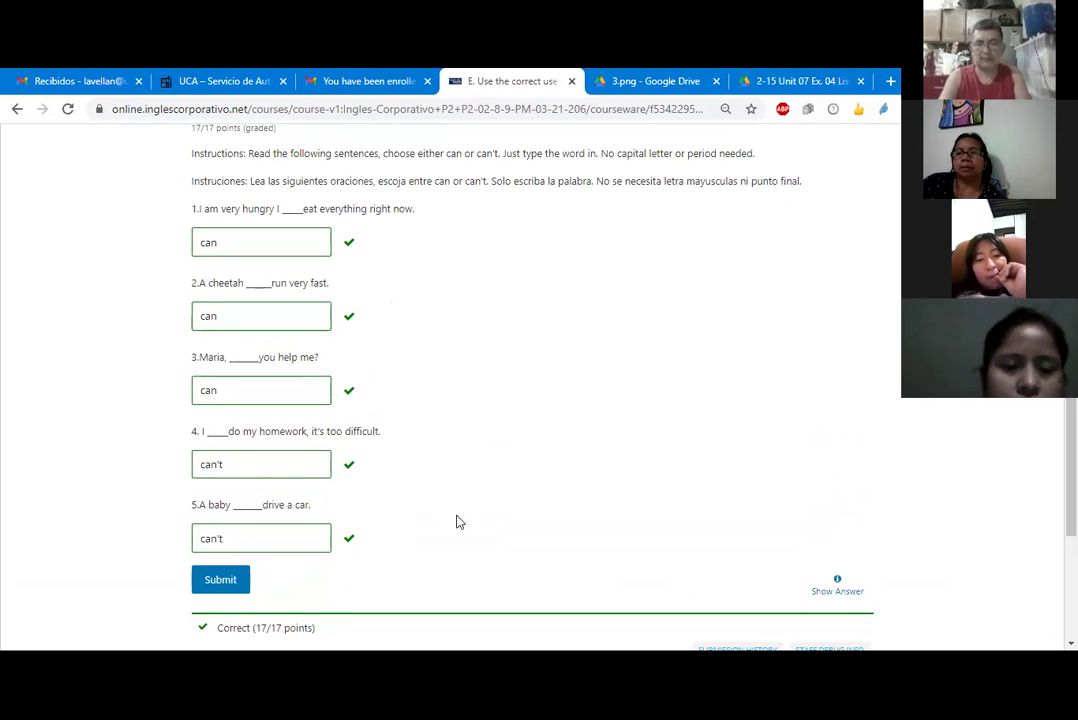
scroll(416, 505, "down", 2)
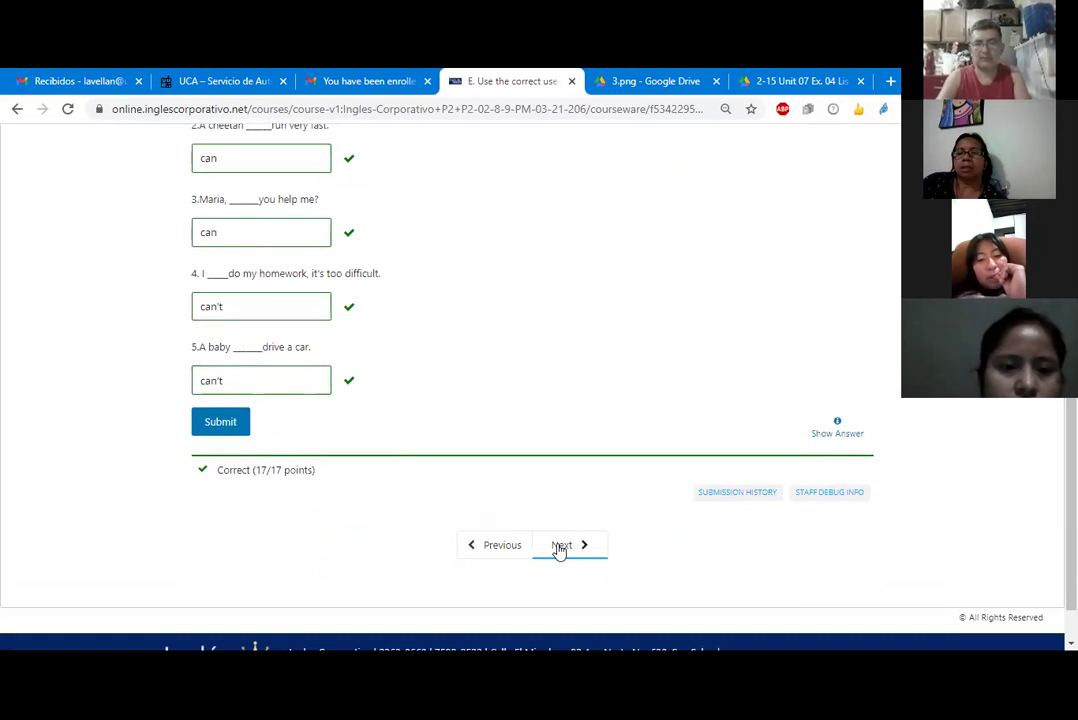
left_click(560, 548)
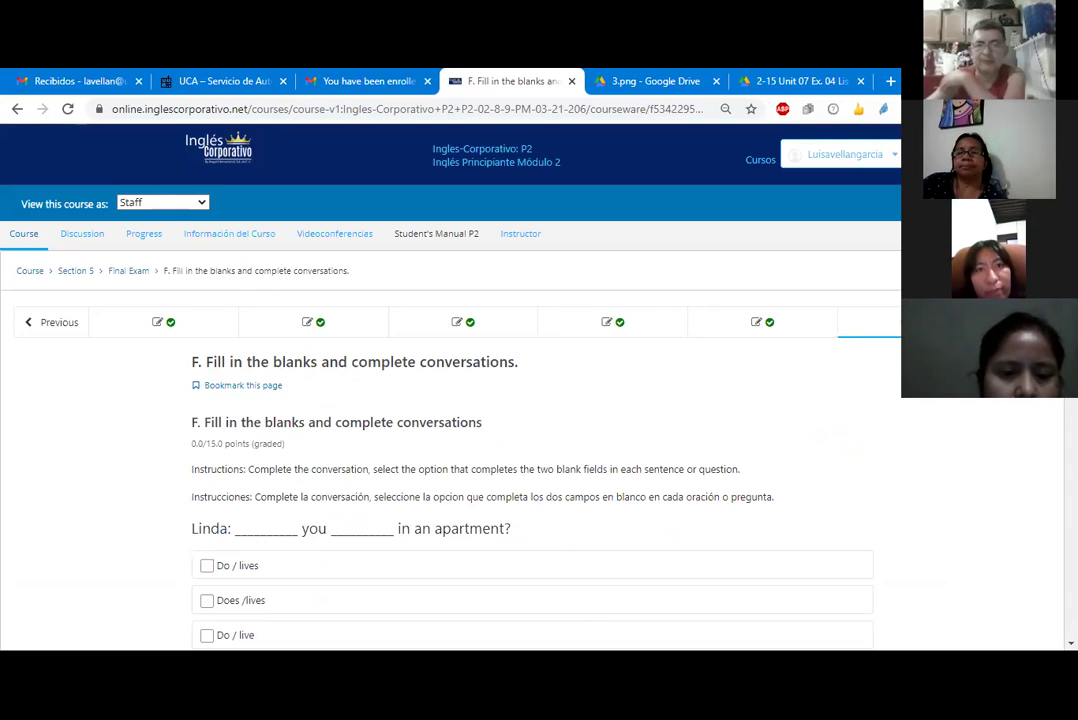
scroll(502, 410, "down", 1)
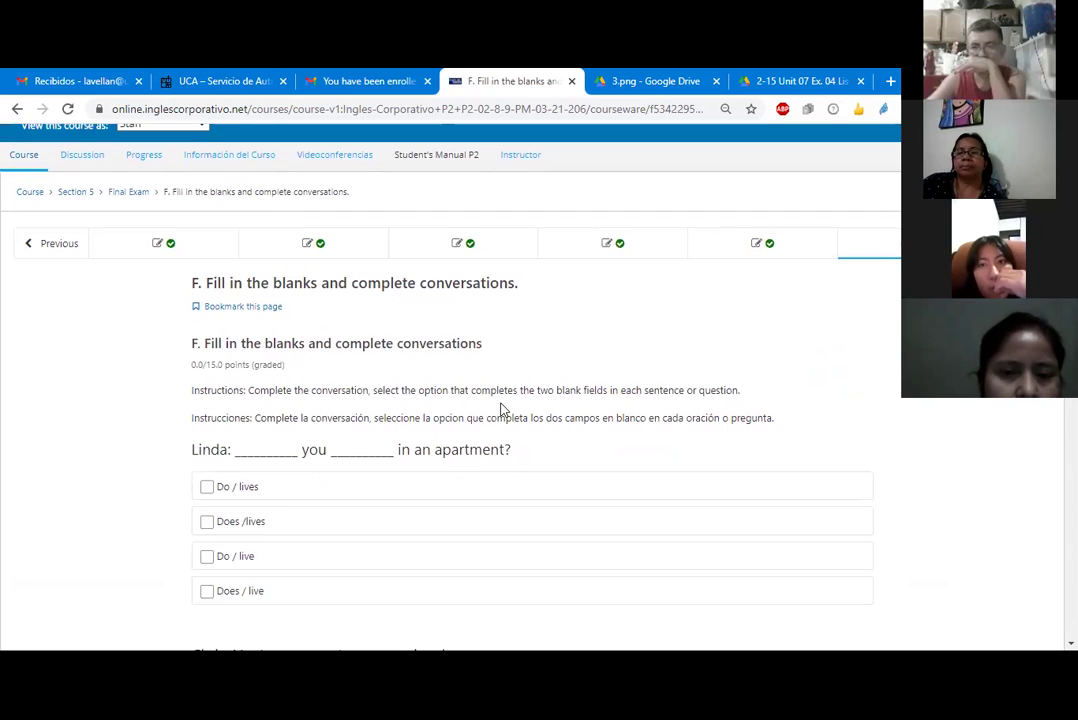
scroll(502, 410, "down", 1)
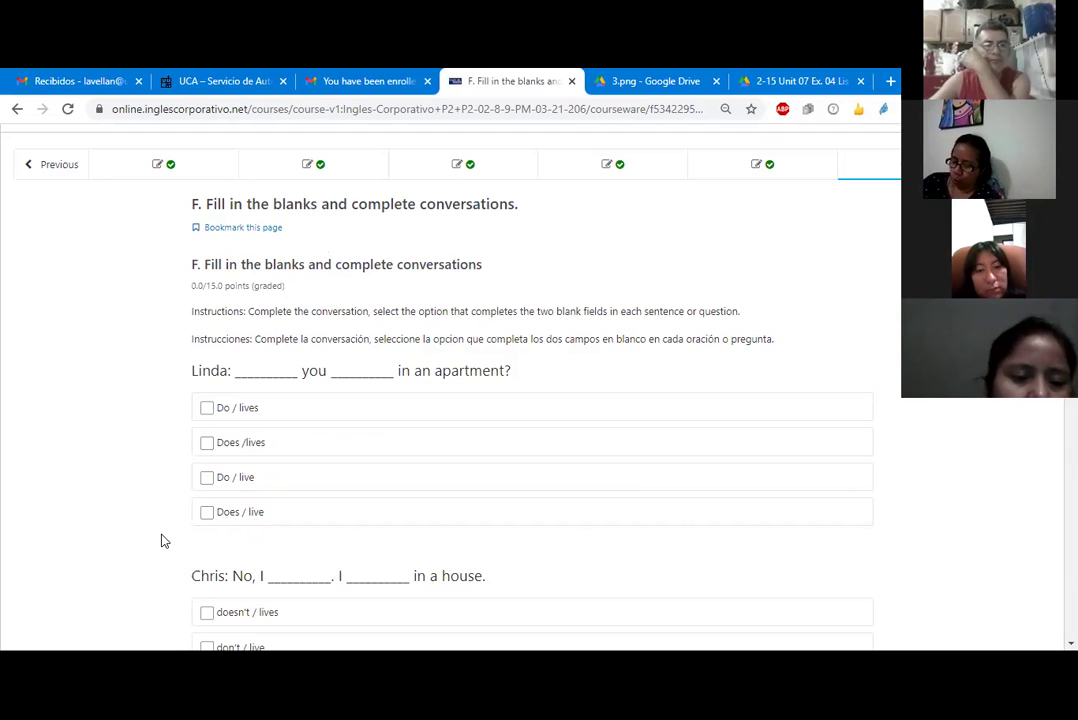
left_click(230, 481)
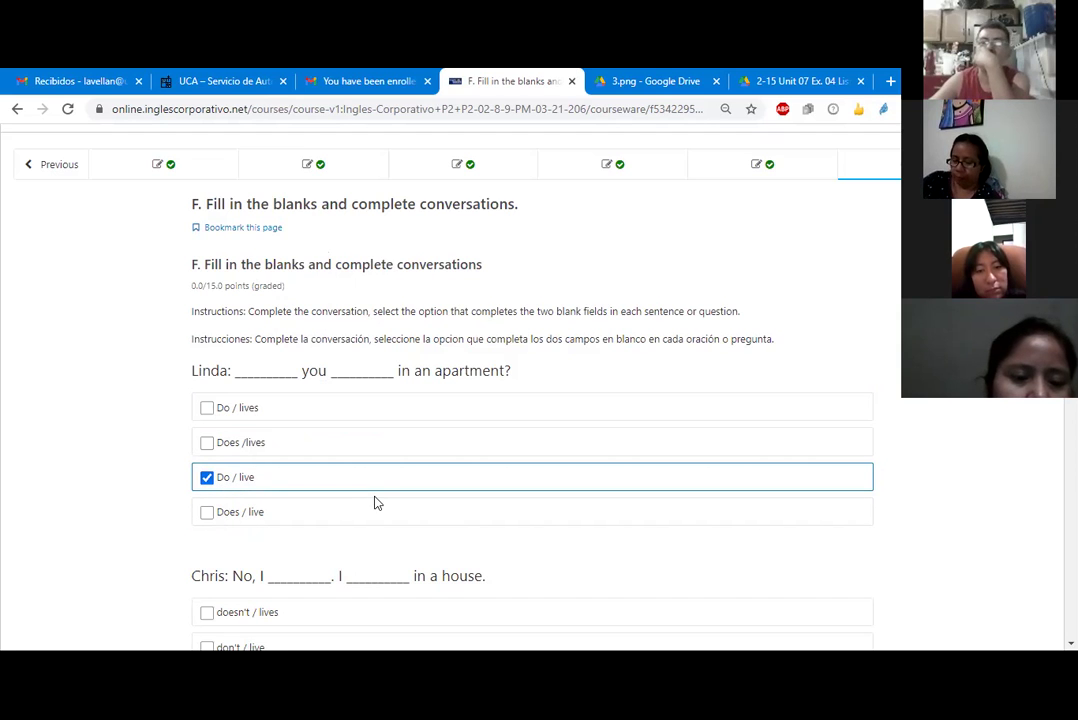
Choose "don't / live" for the reply about living in a house and "Does / have" for the yard question
scroll(378, 501, "down", 3)
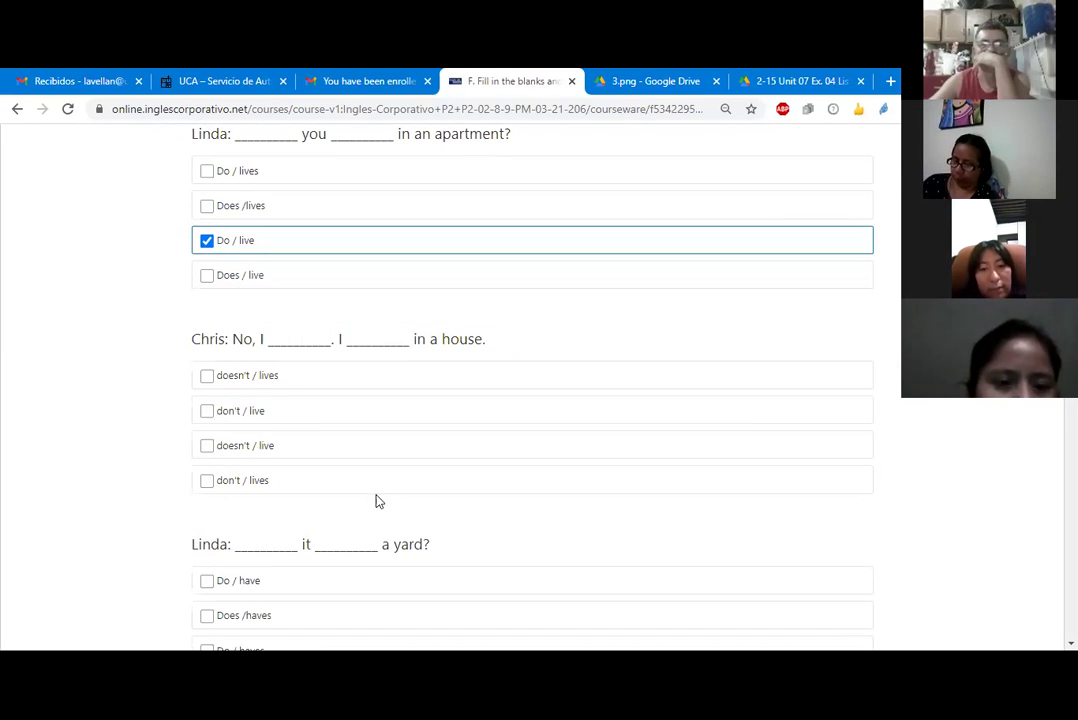
left_click(205, 418)
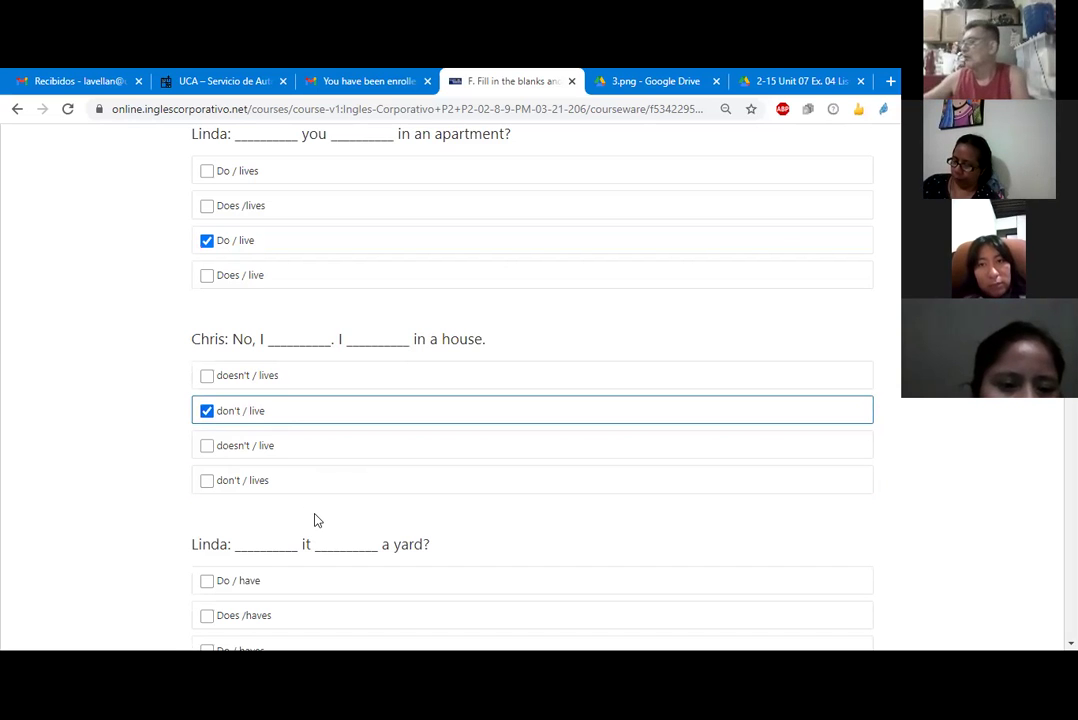
scroll(314, 520, "down", 3)
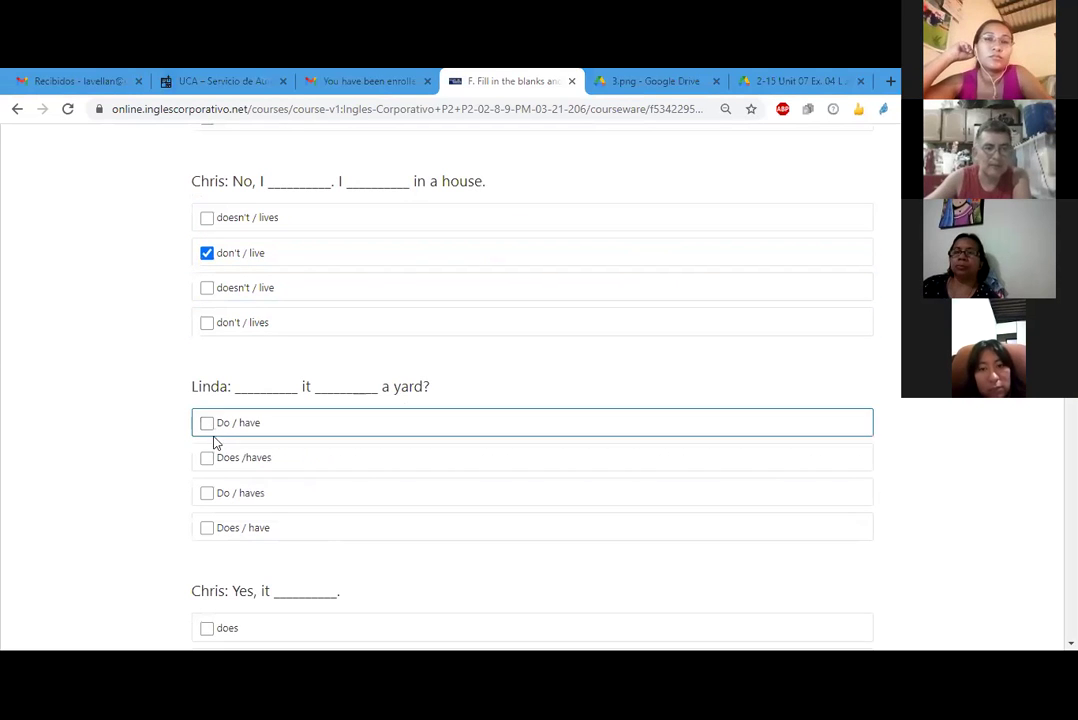
left_click(207, 529)
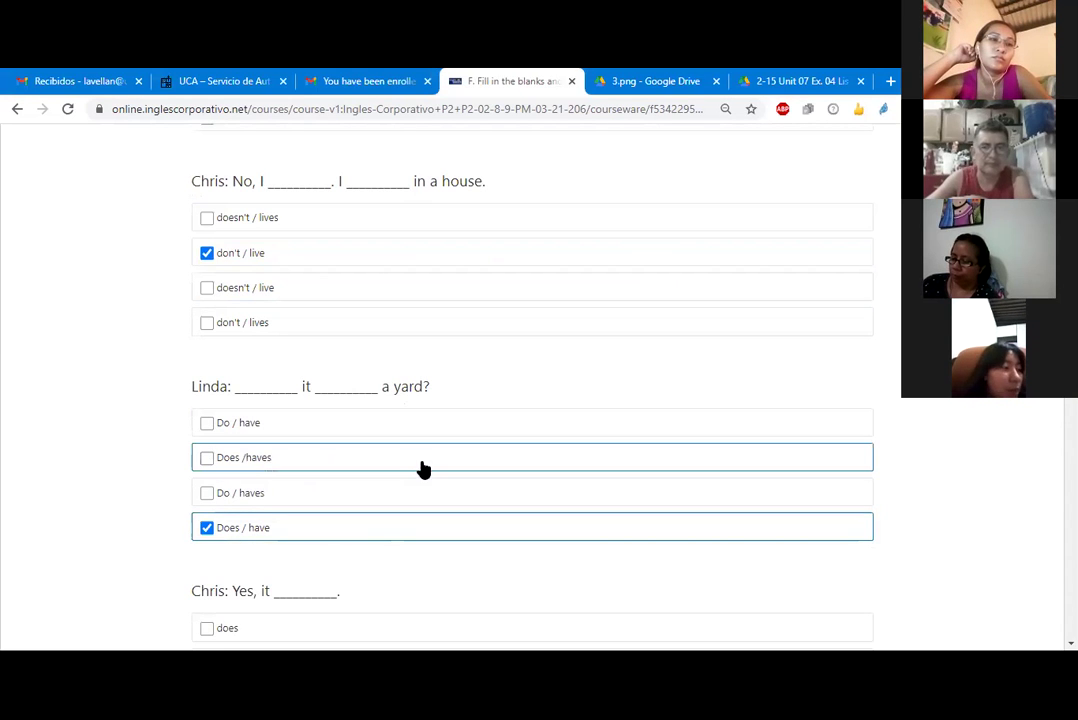
Choose "does" to complete the reply "Yes, it" and "Do / live" for the question about living alone
scroll(424, 468, "down", 1)
scroll(426, 466, "down", 2)
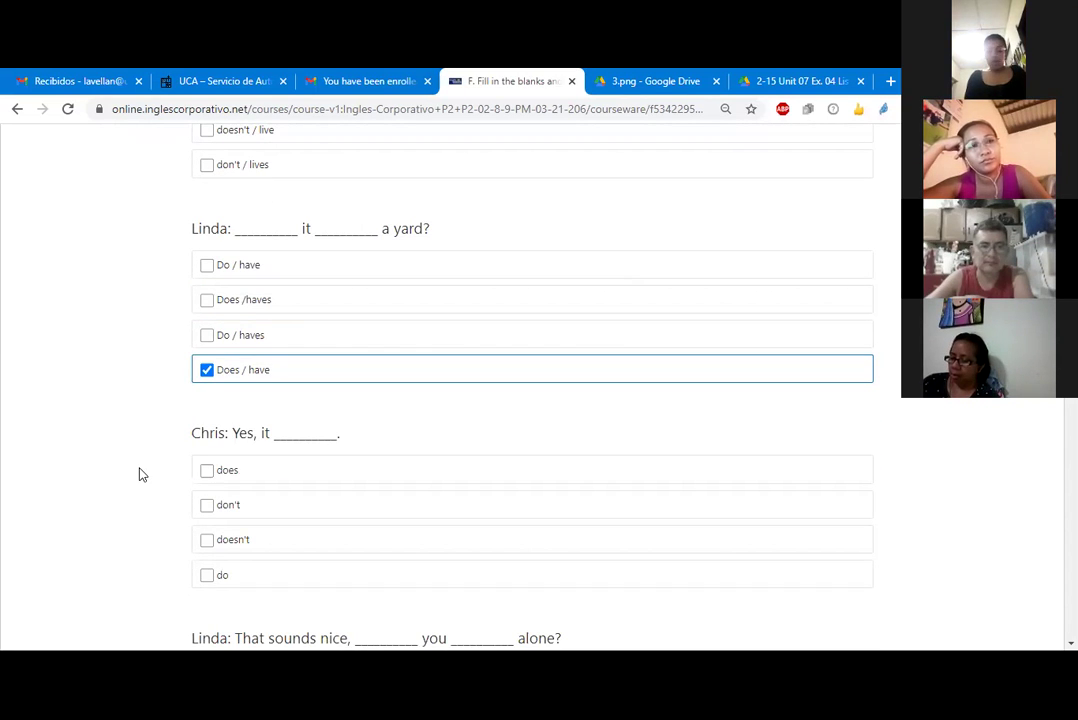
left_click(207, 471)
scroll(565, 475, "down", 3)
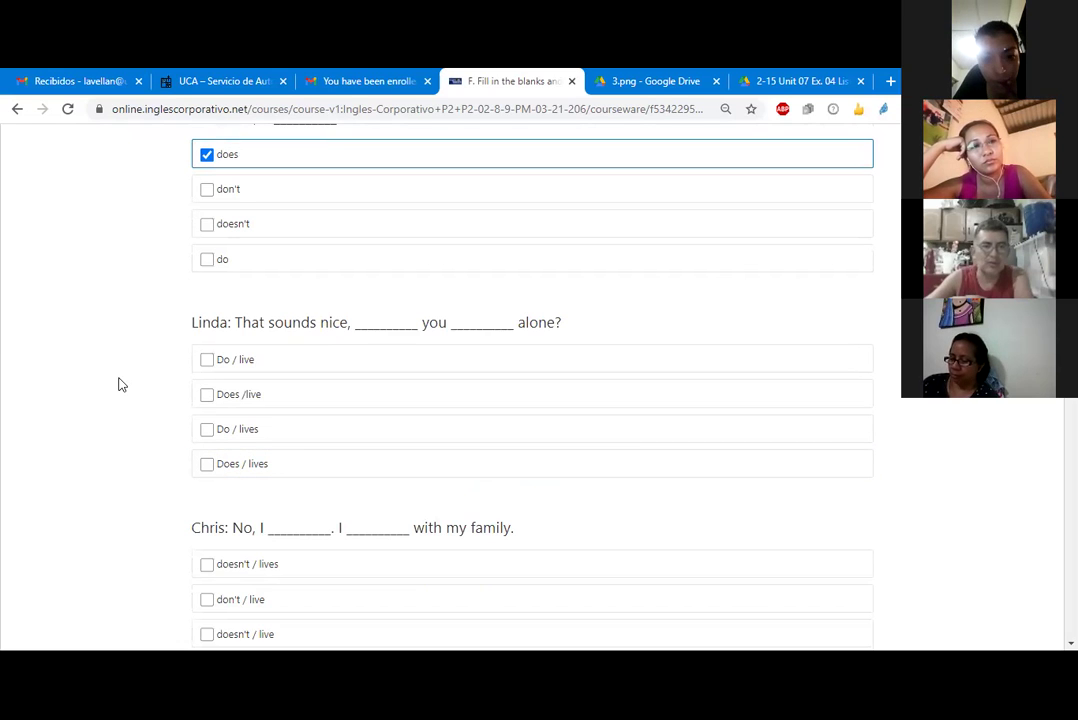
left_click(206, 361)
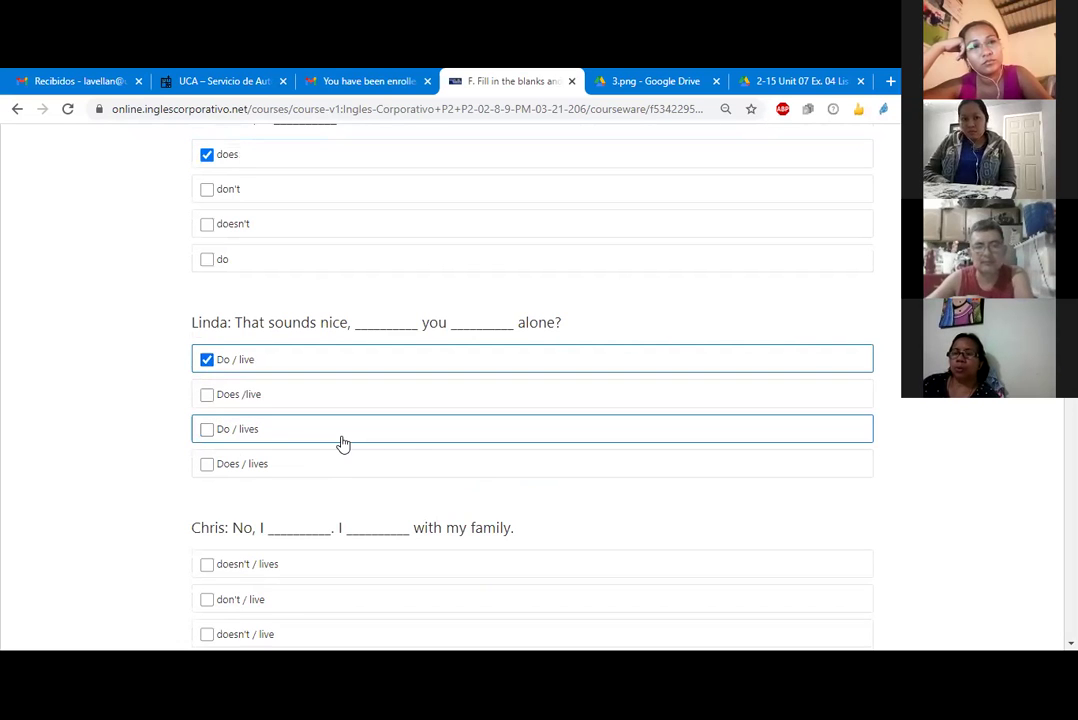
scroll(342, 443, "down", 1)
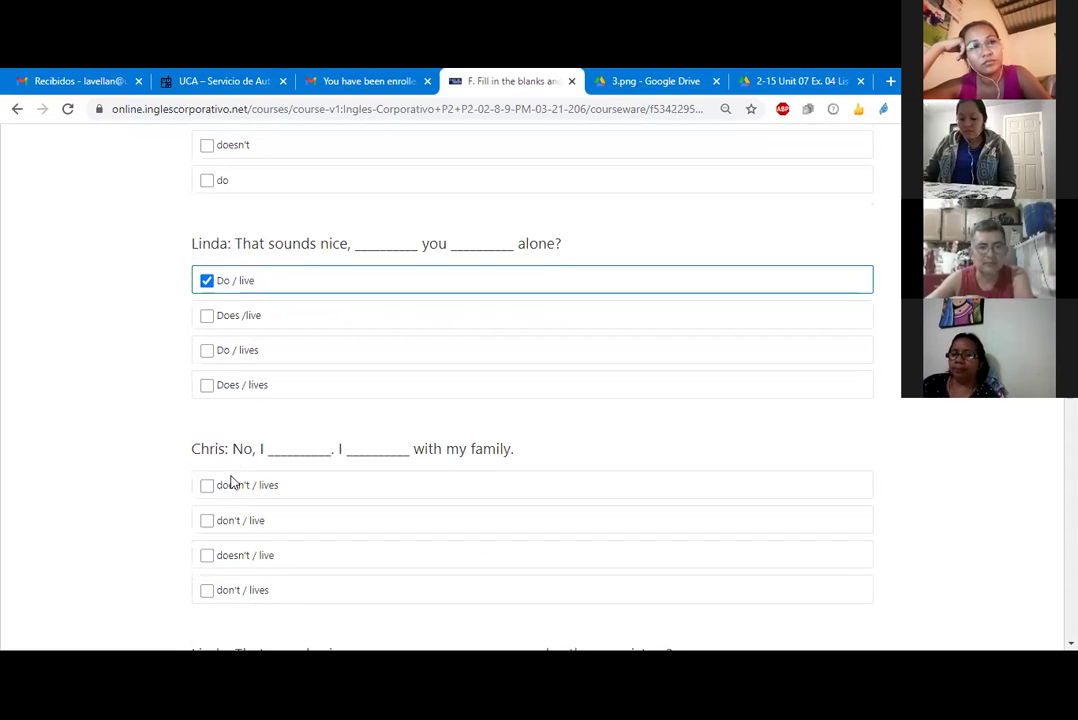
Choose "don't / live" for the reply about living with family and "Do / have" for the brothers or sisters question
left_click(206, 528)
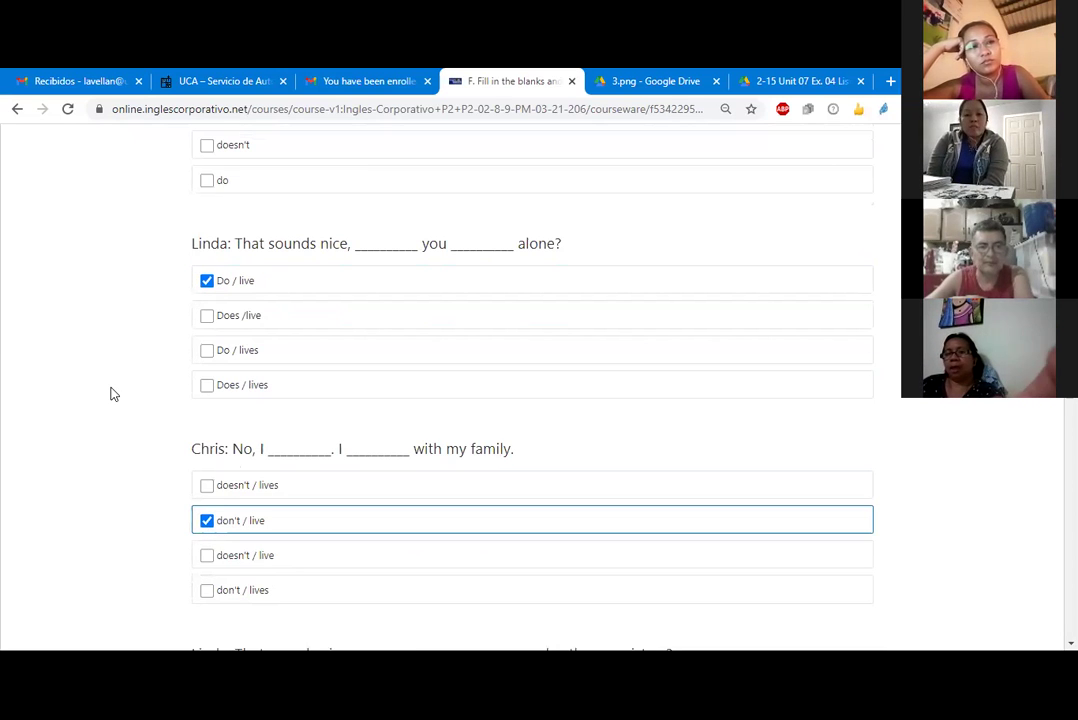
scroll(113, 394, "down", 3)
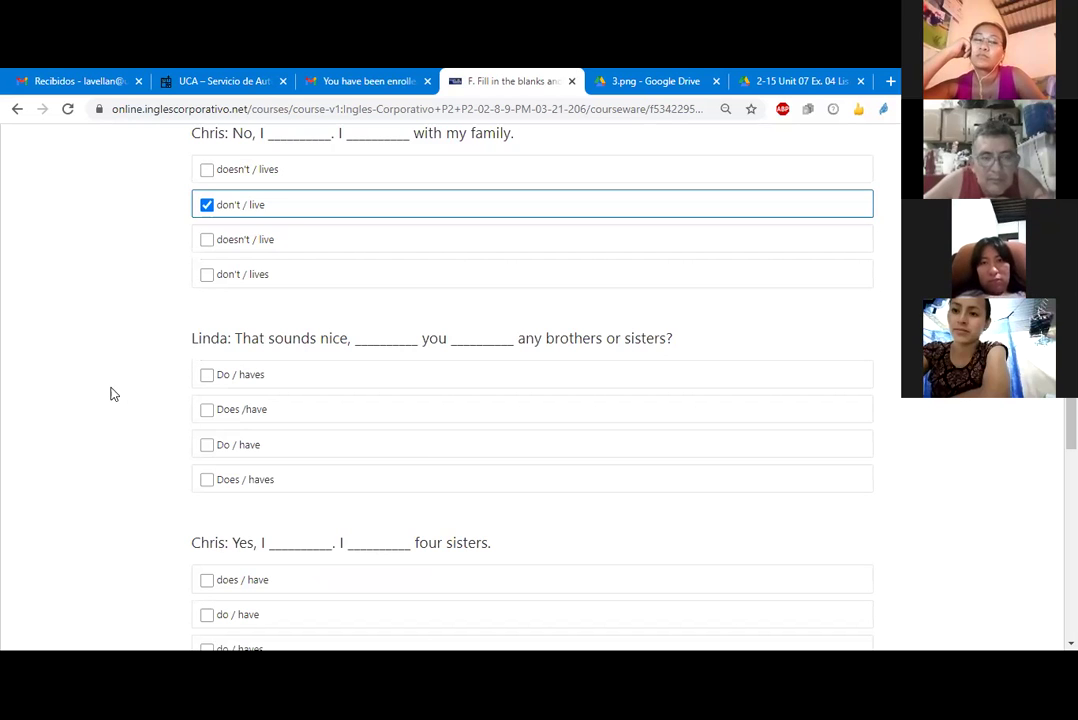
left_click(208, 456)
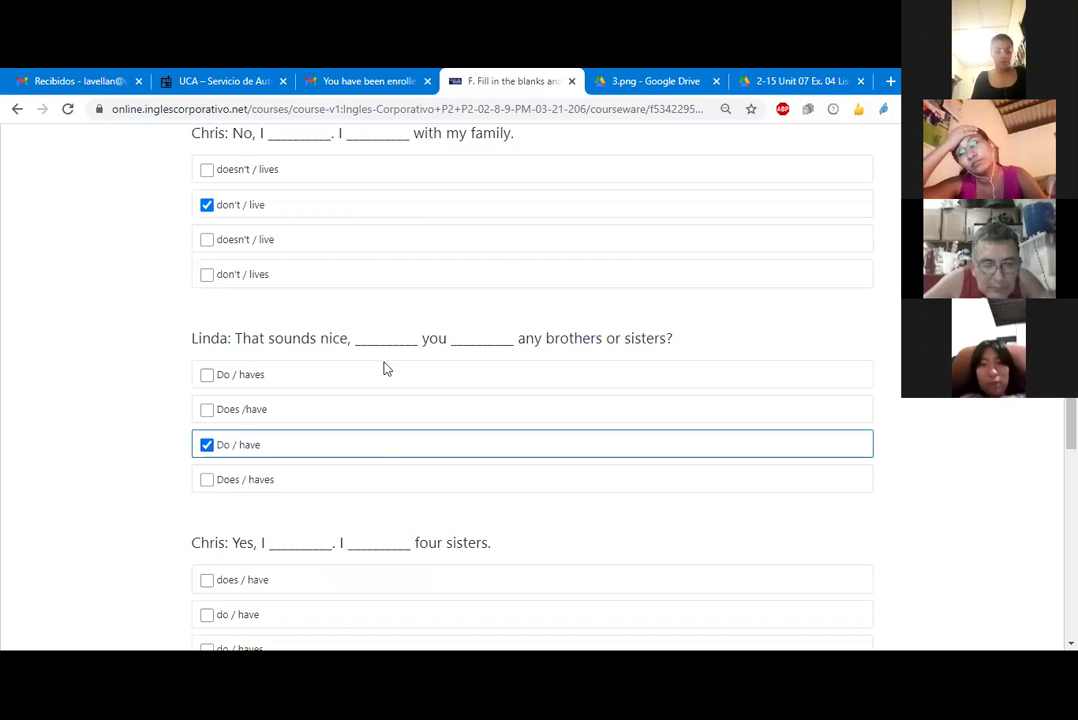
Choose "do / have" for the reply about four sisters and "Does / have" for the question about many bedrooms
scroll(351, 457, "down", 2)
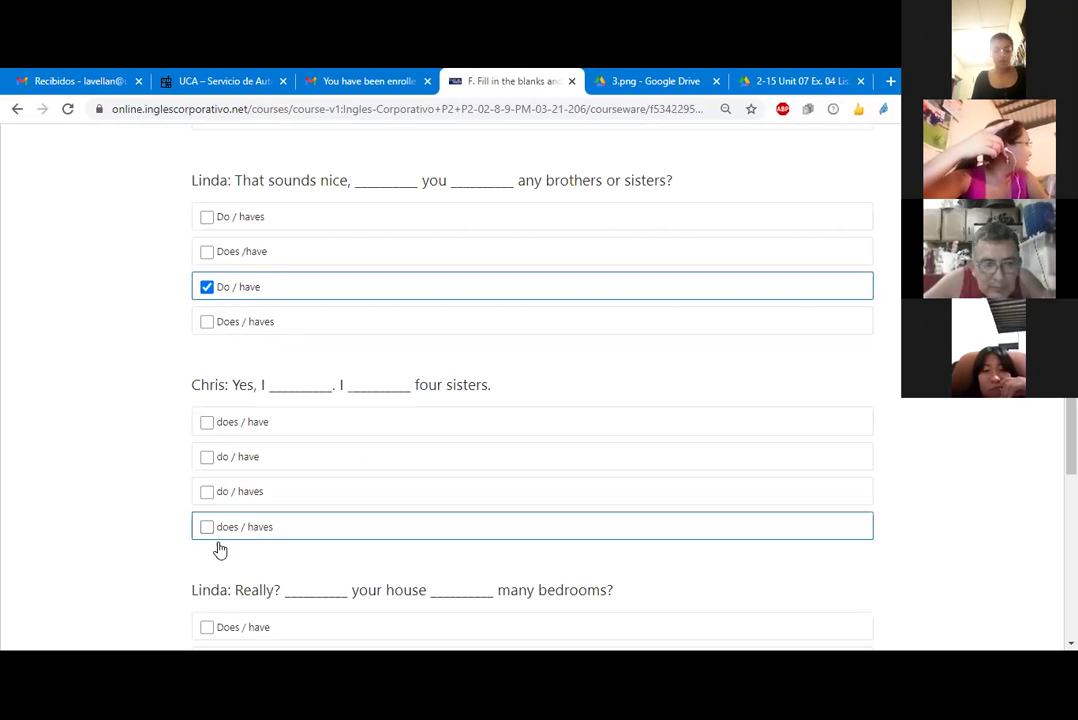
left_click(208, 463)
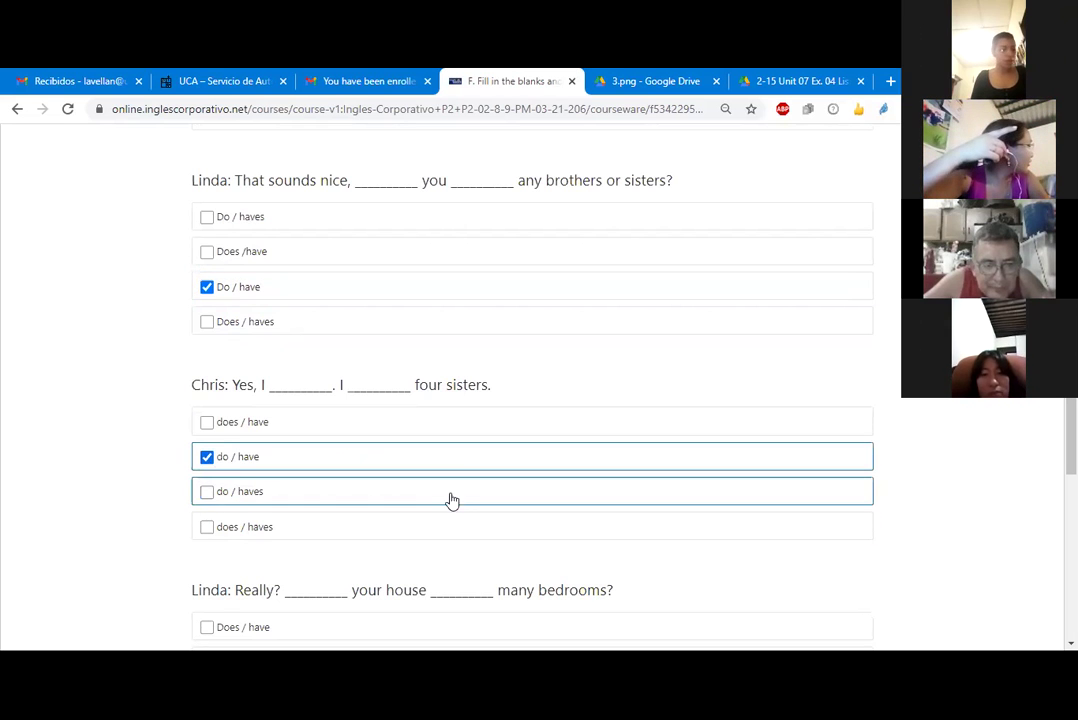
scroll(481, 508, "down", 3)
scroll(483, 507, "down", 2)
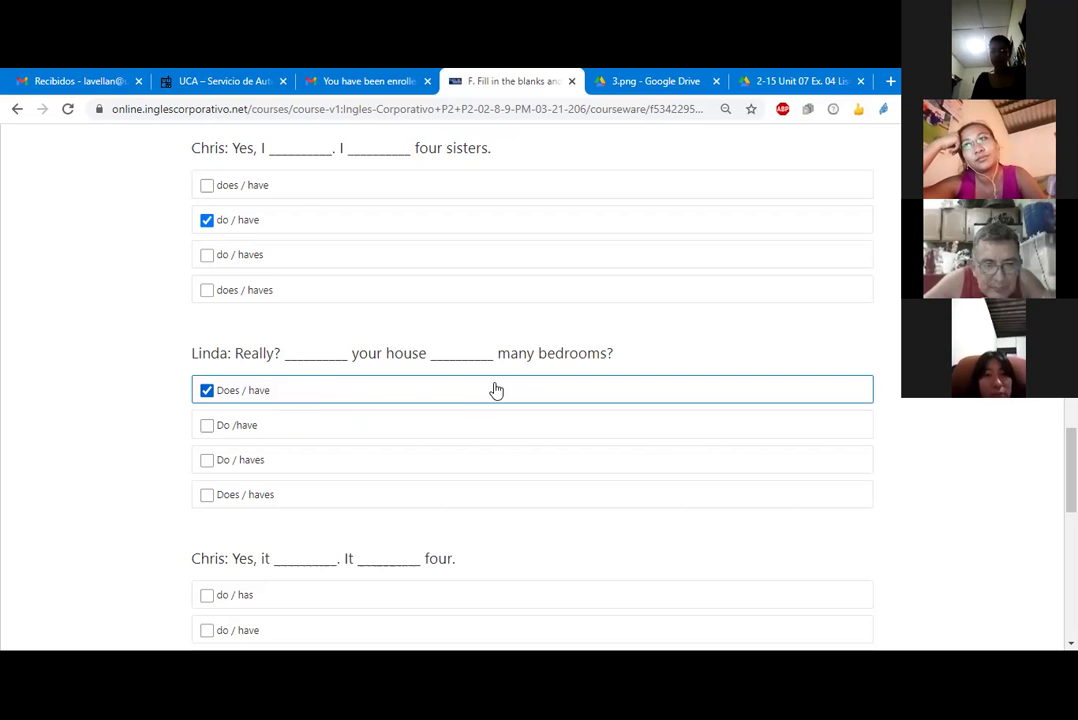
Choose "does / has" for the reply "Yes, it ... It ... four" and "Do /have" for the own bedroom question
scroll(248, 472, "down", 3)
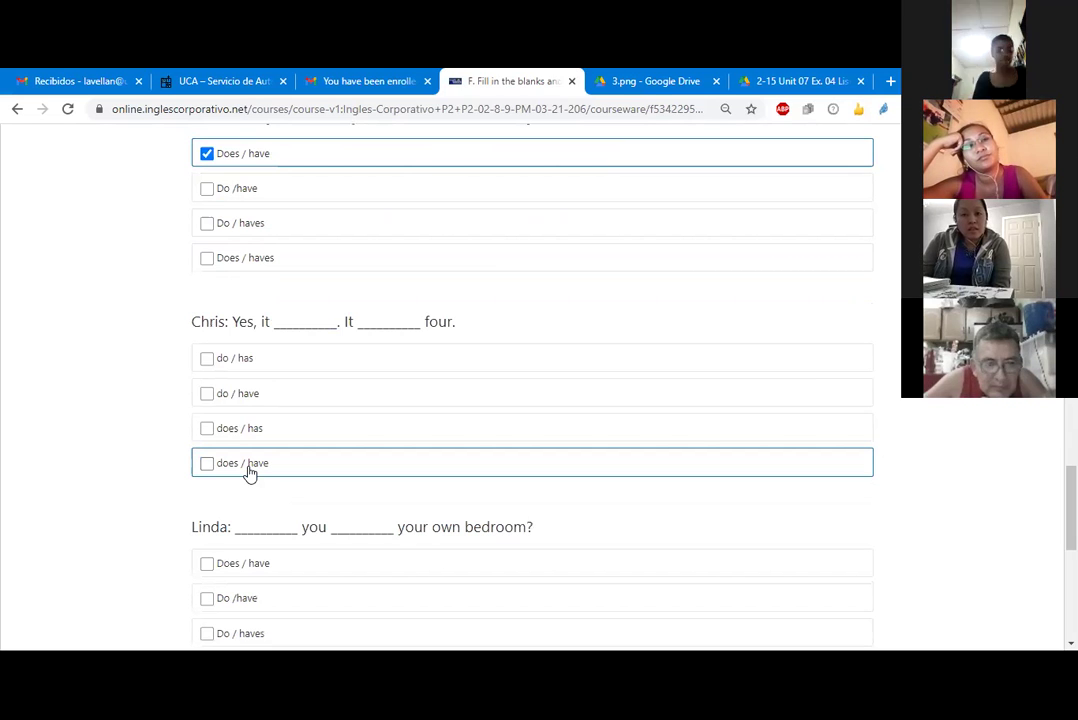
left_click(206, 429)
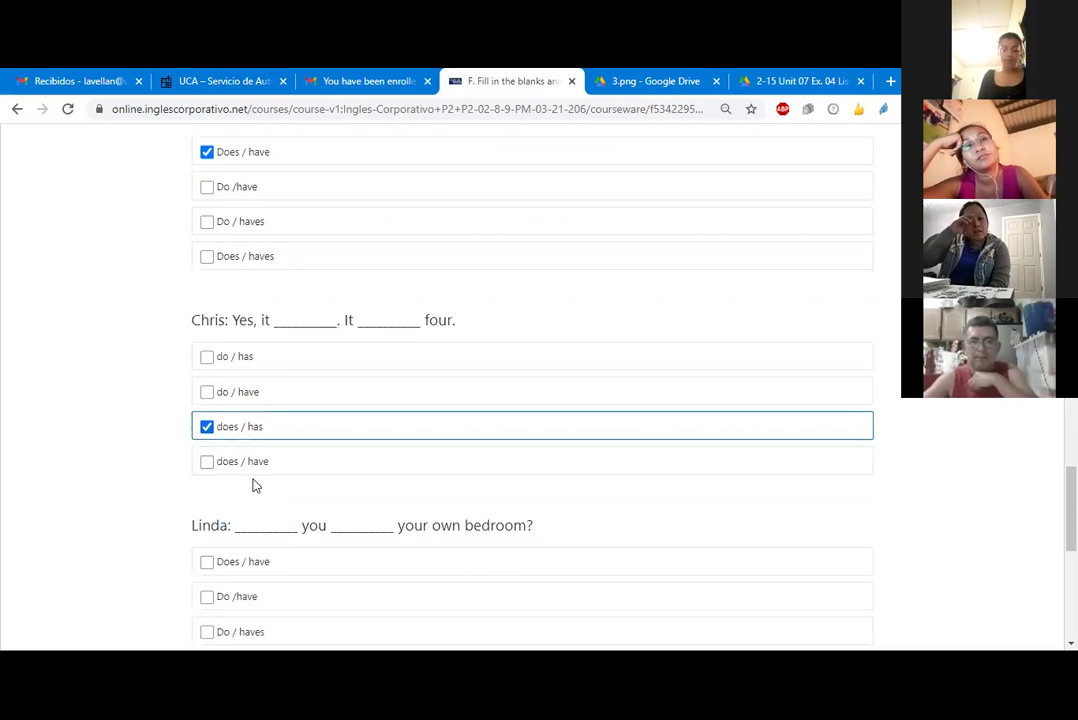
scroll(253, 485, "down", 3)
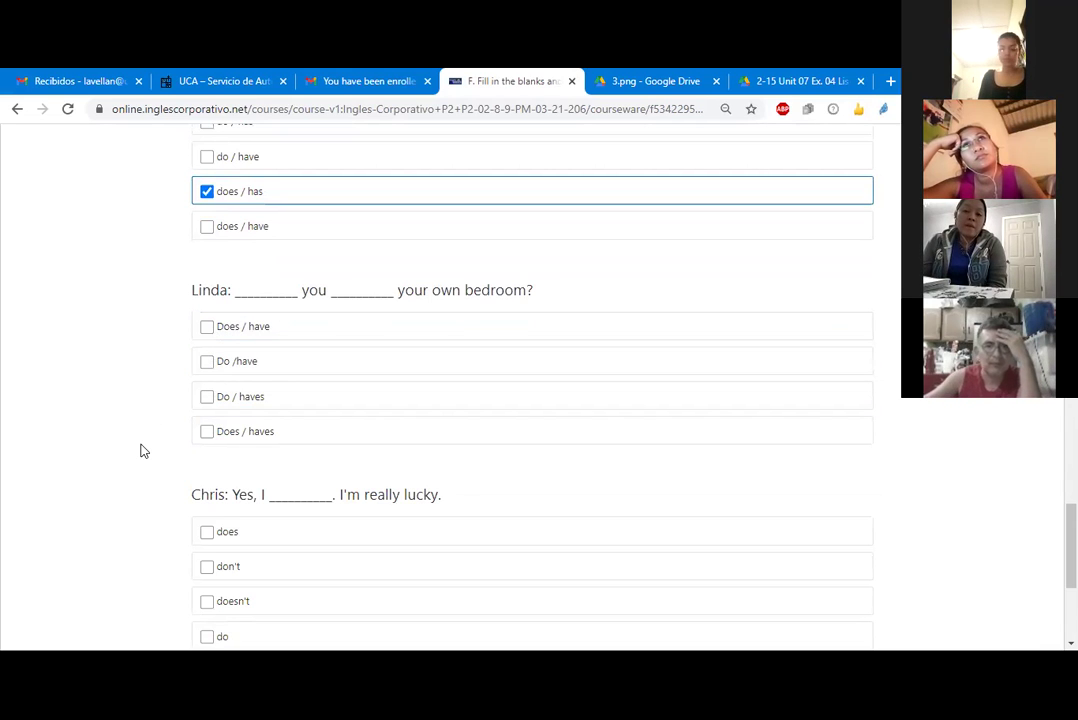
left_click(207, 364)
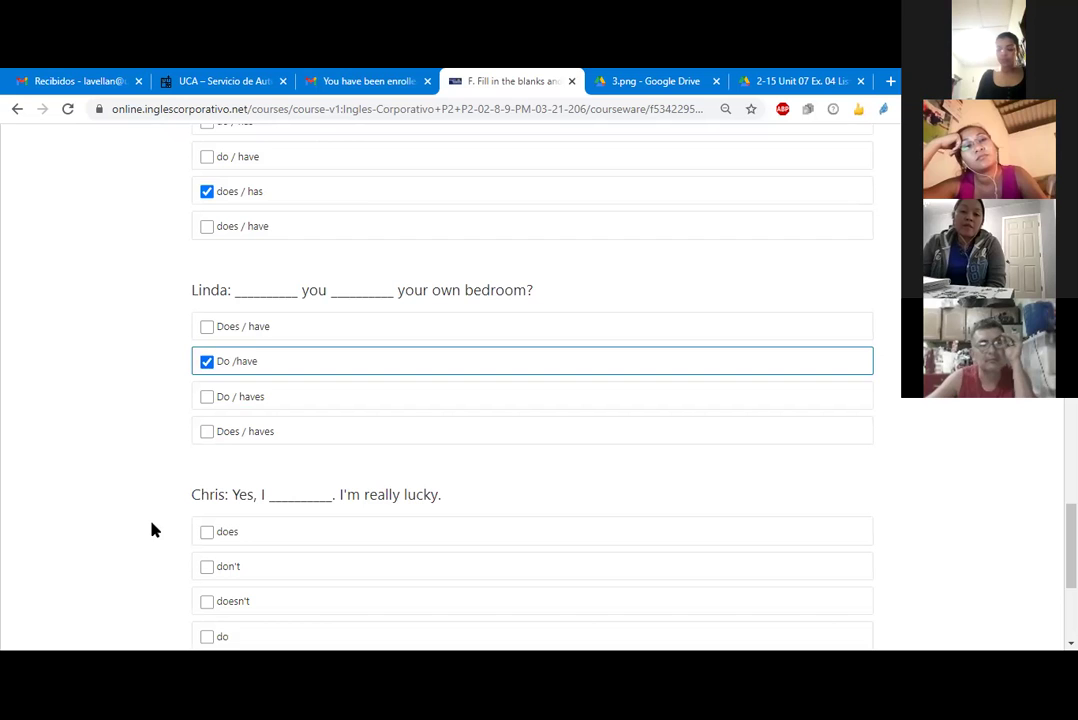
Choose "do" for the final reply about being really lucky and submit exercise F
scroll(152, 530, "down", 3)
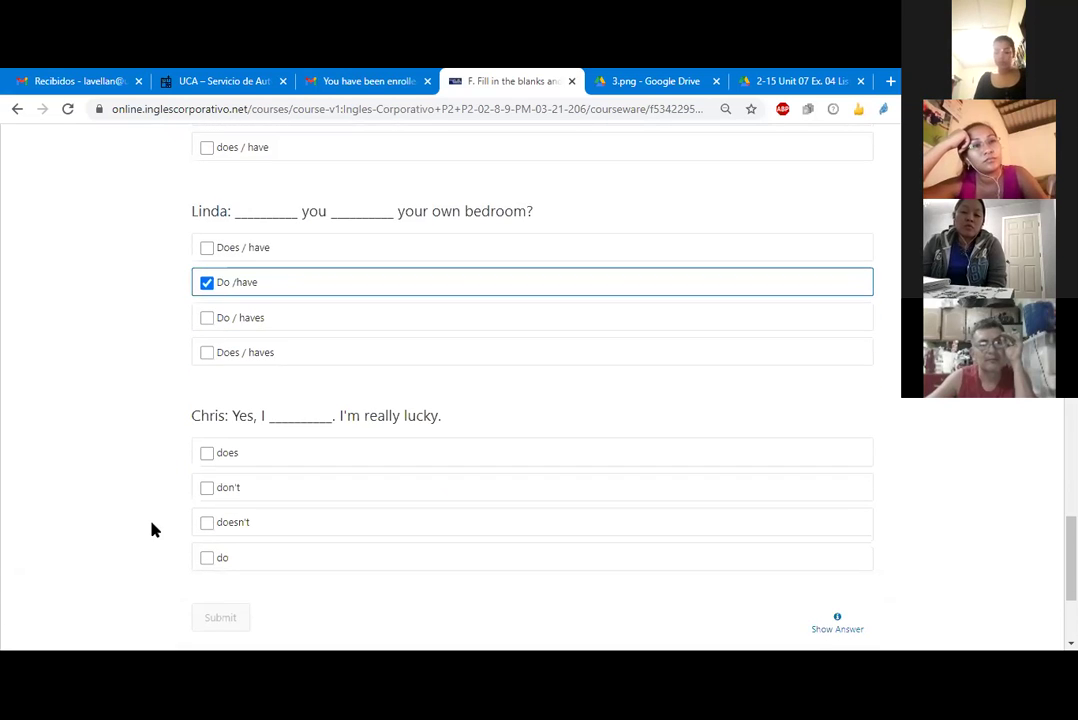
scroll(152, 530, "down", 1)
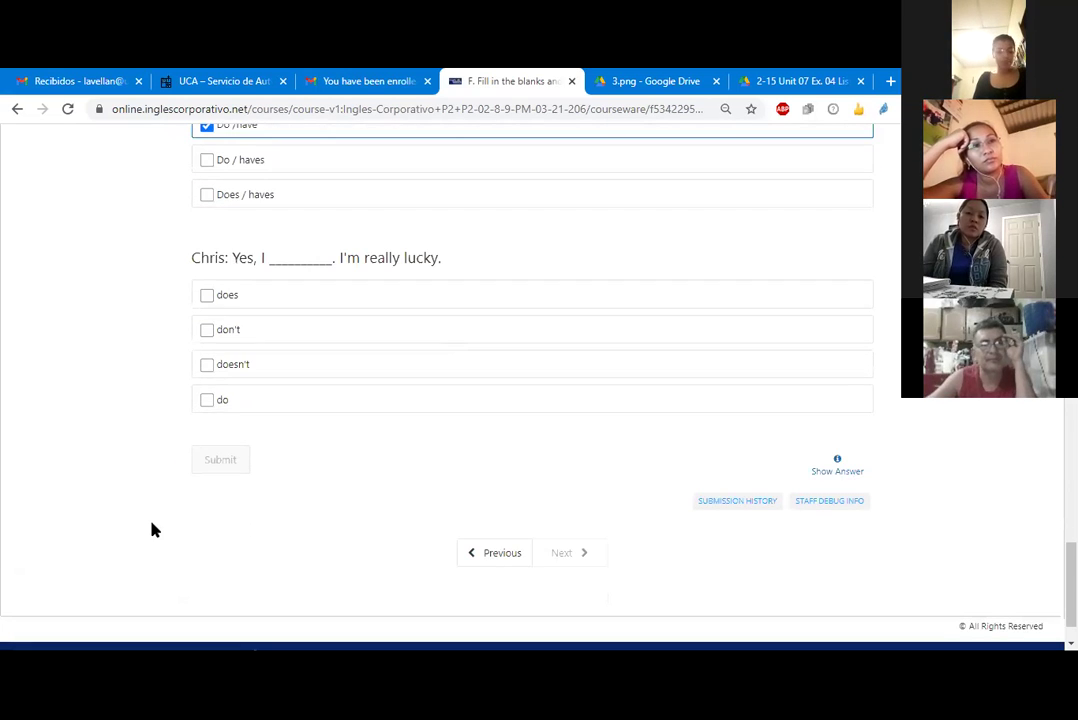
scroll(152, 530, "up", 1)
scroll(152, 530, "down", 2)
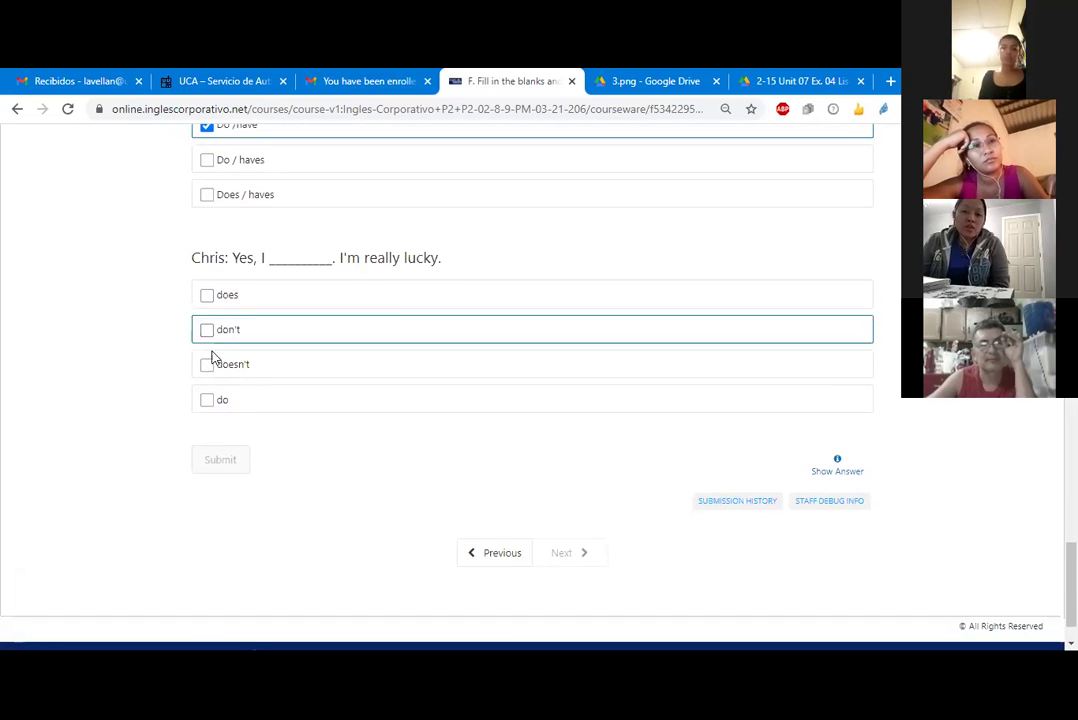
left_click(209, 402)
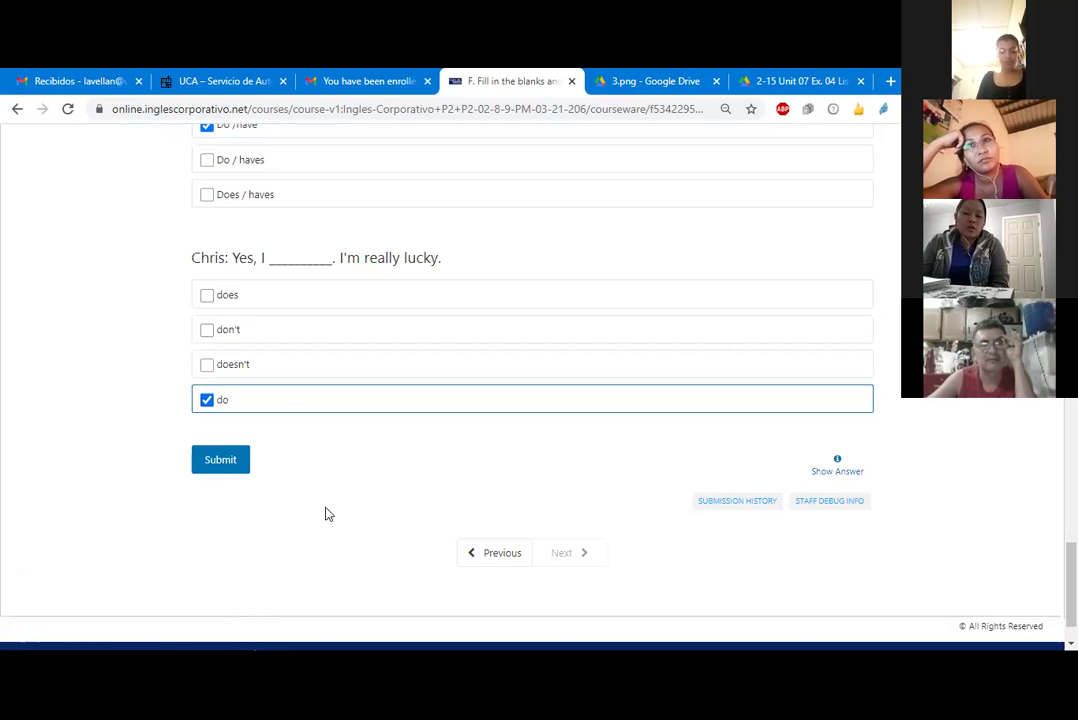
left_click(220, 470)
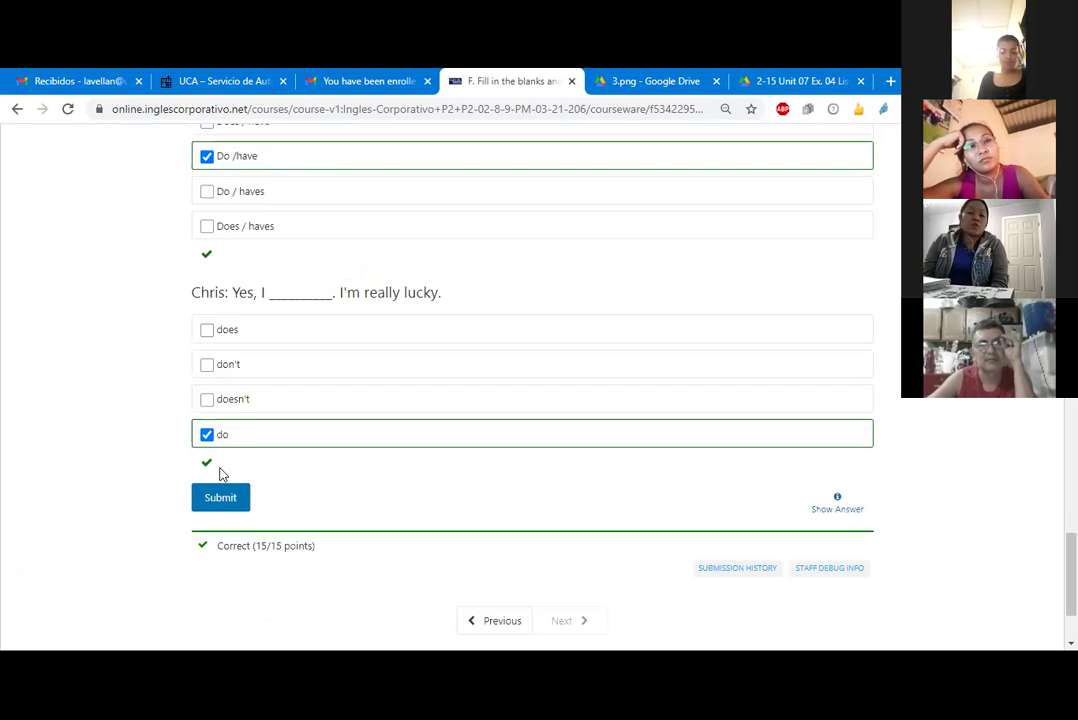
Review the graded answers throughout the conversation in exercise F
scroll(220, 474, "up", 3)
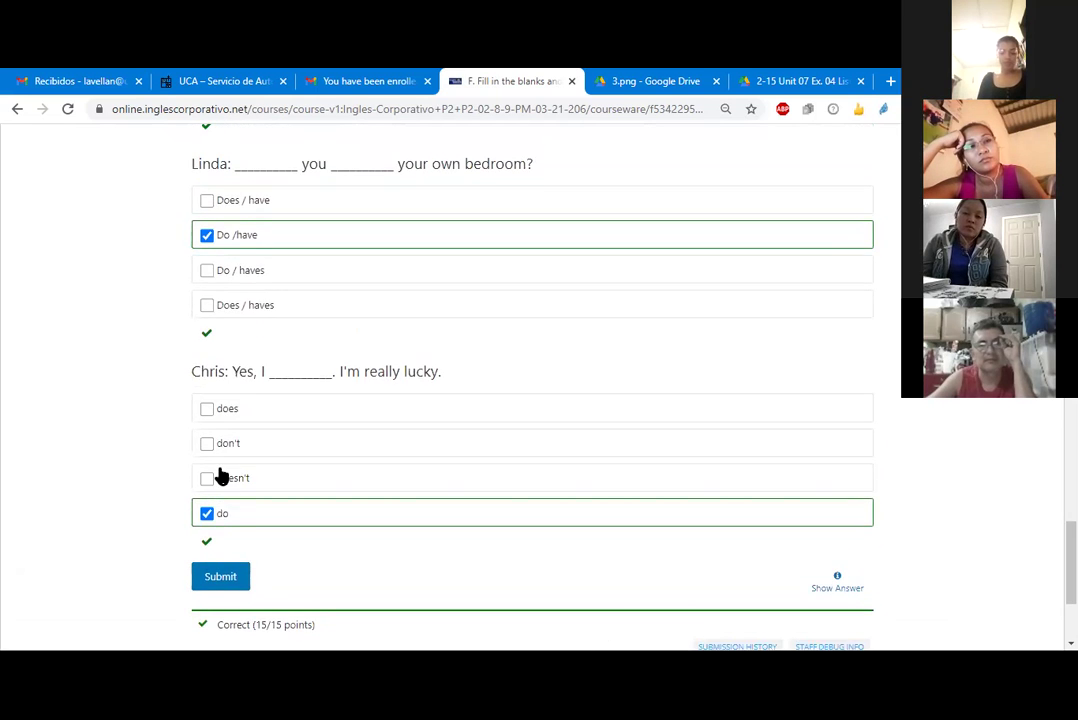
scroll(220, 476, "up", 5)
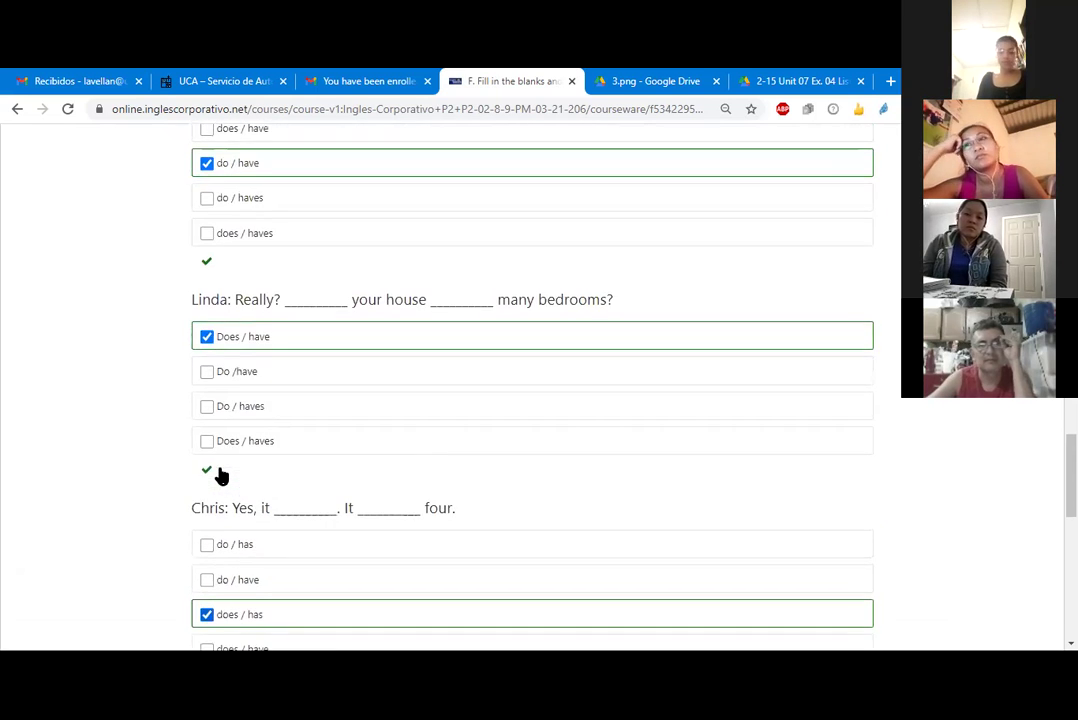
scroll(220, 476, "up", 6)
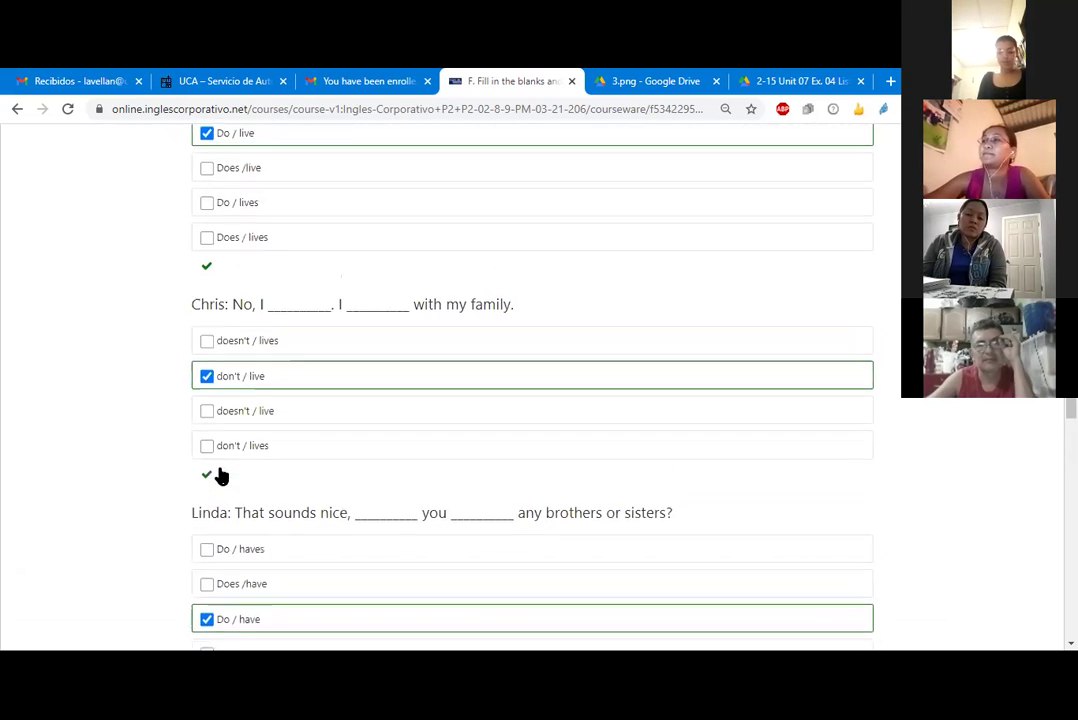
scroll(222, 474, "up", 4)
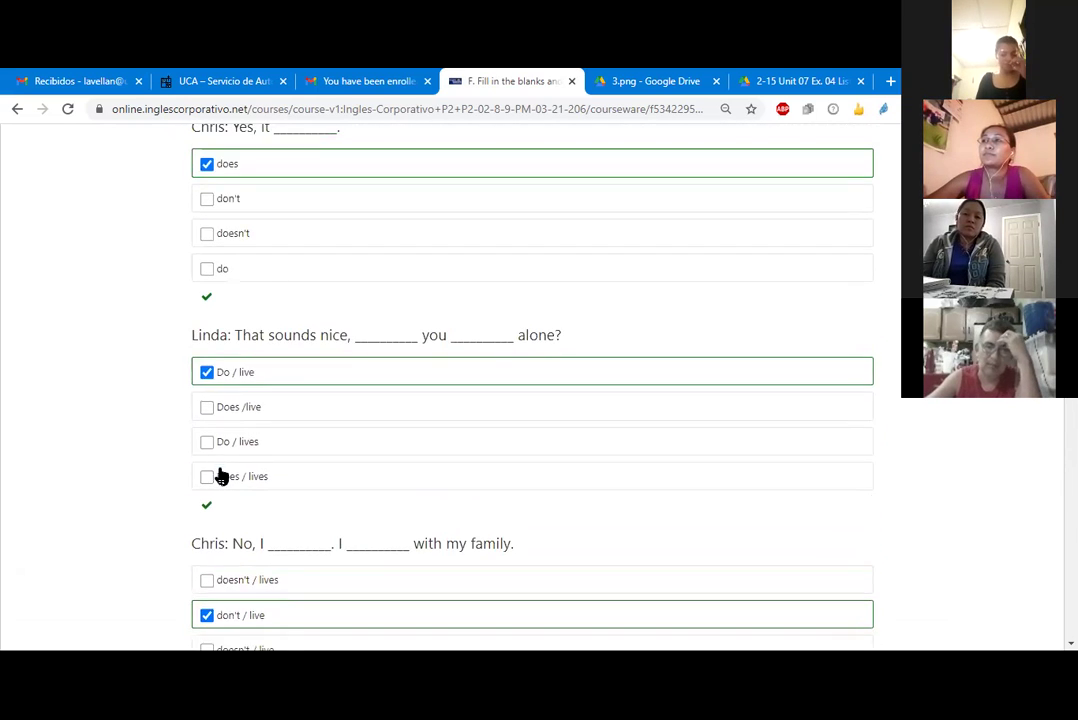
scroll(222, 476, "up", 6)
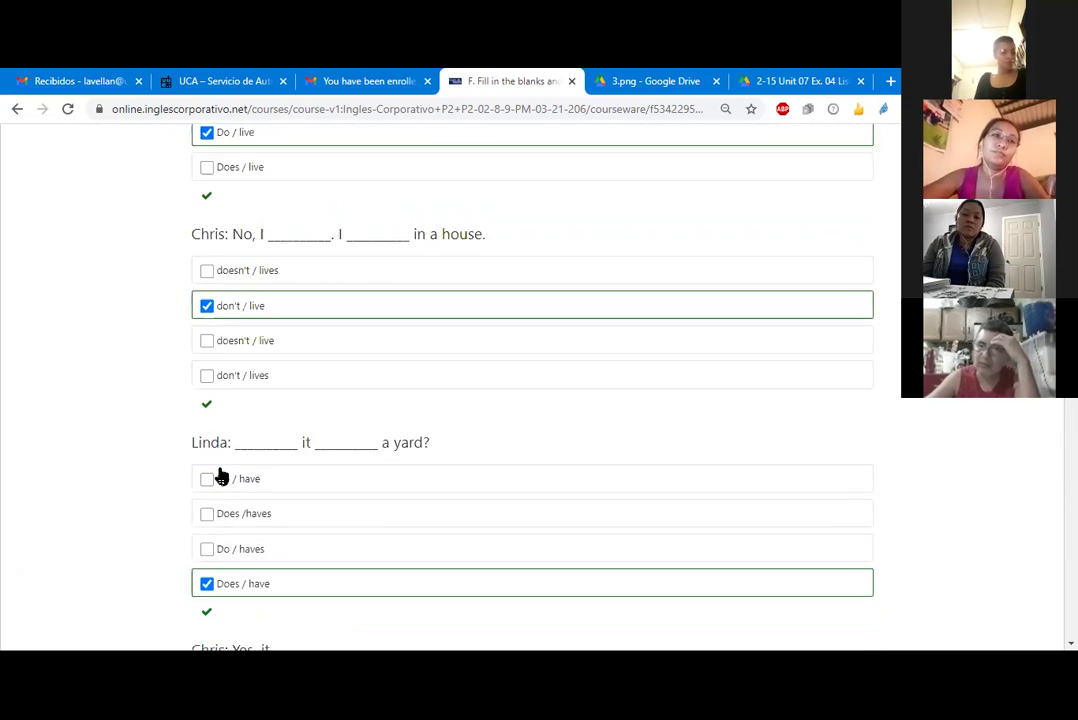
scroll(222, 476, "up", 4)
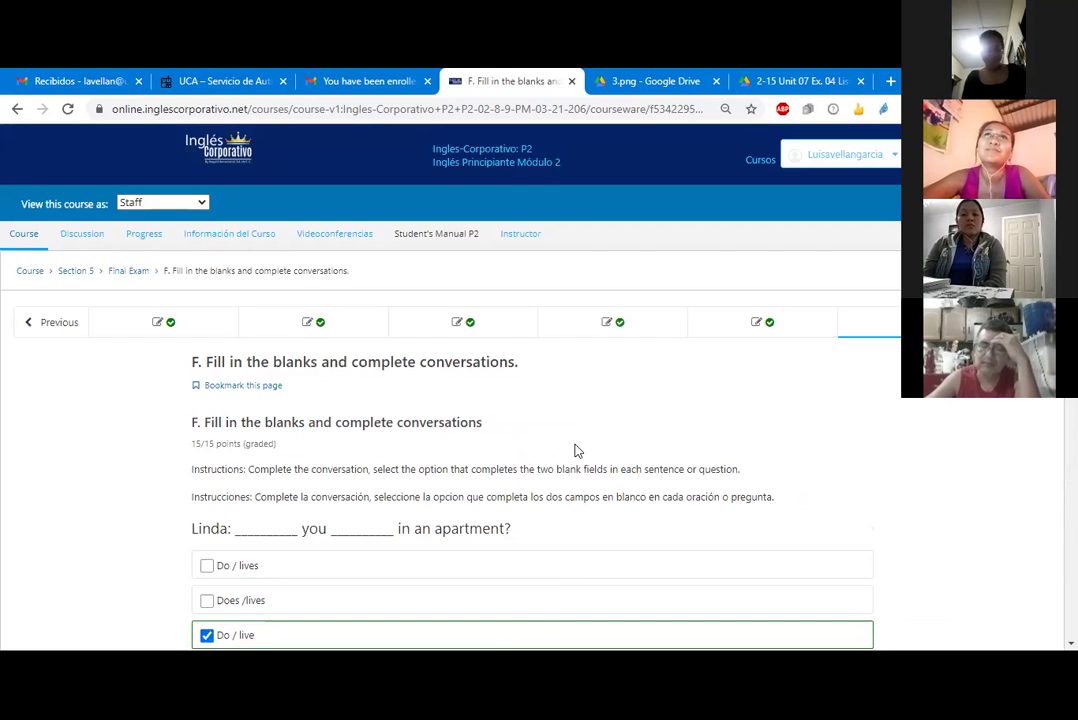
scroll(543, 492, "down", 1)
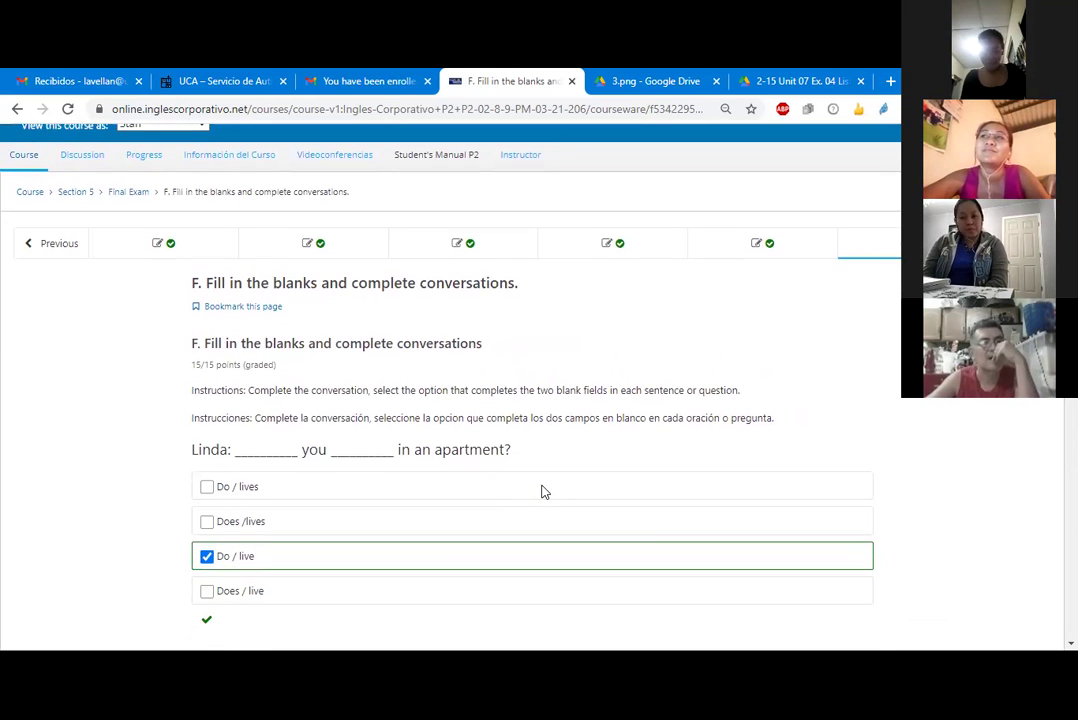
scroll(543, 492, "down", 8)
scroll(543, 492, "down", 8)
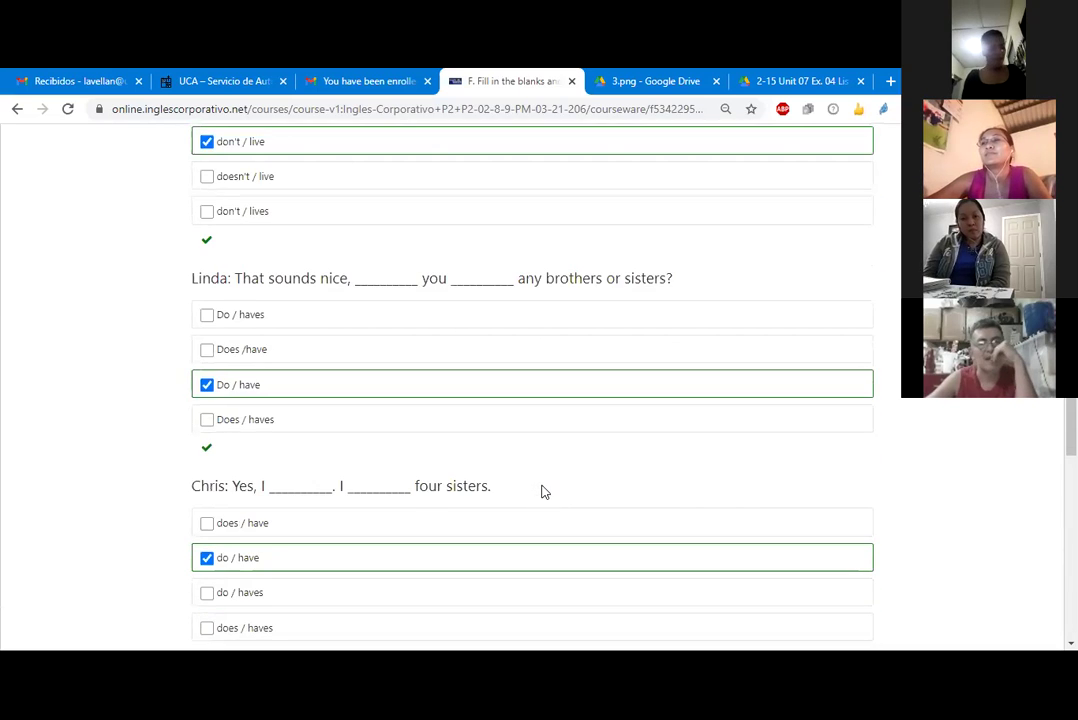
scroll(543, 492, "down", 7)
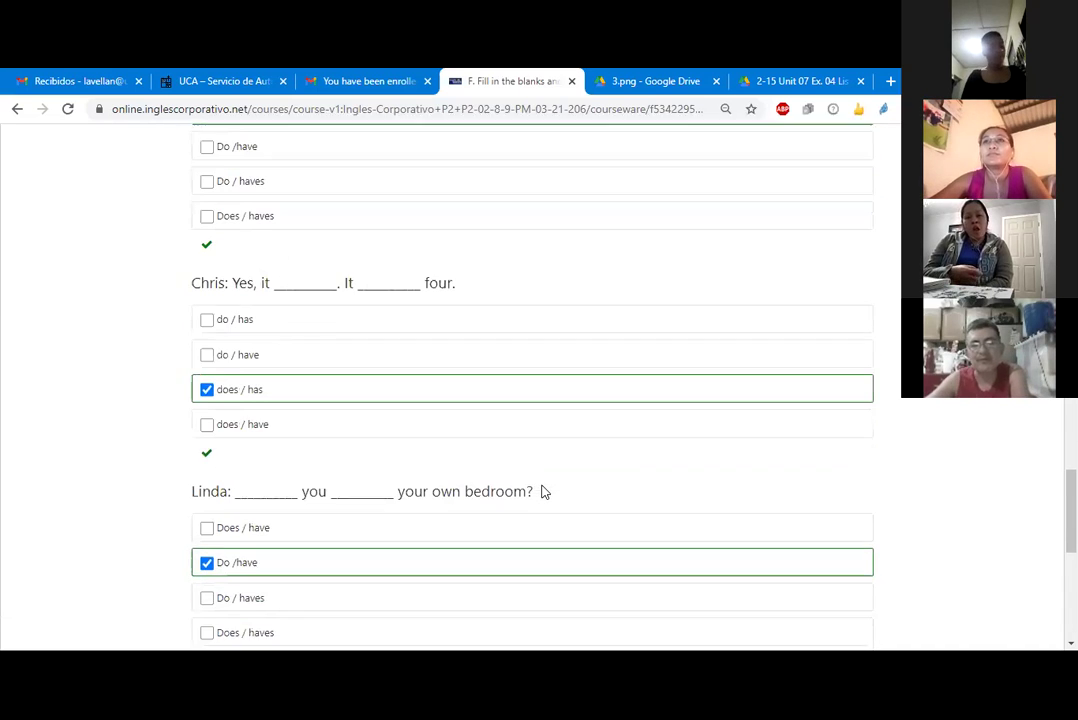
scroll(543, 492, "down", 2)
Go back through exercises E, D and C of the final exam to check their scores and graded answers
scroll(543, 492, "up", 14)
scroll(543, 492, "up", 12)
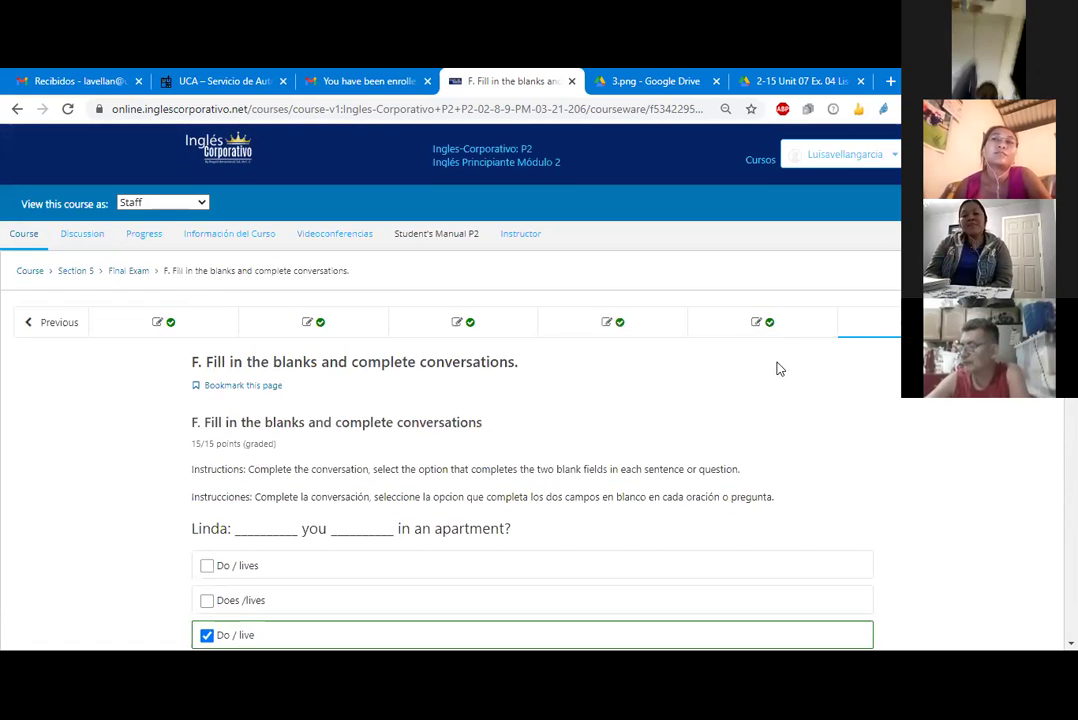
left_click(772, 334)
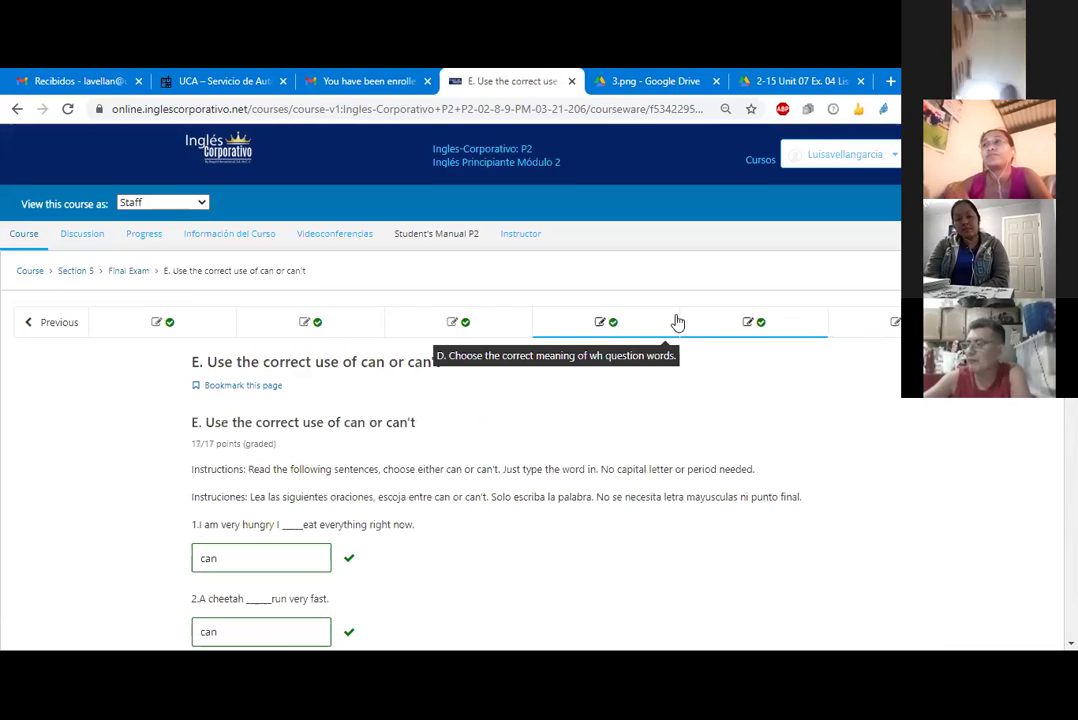
left_click(604, 331)
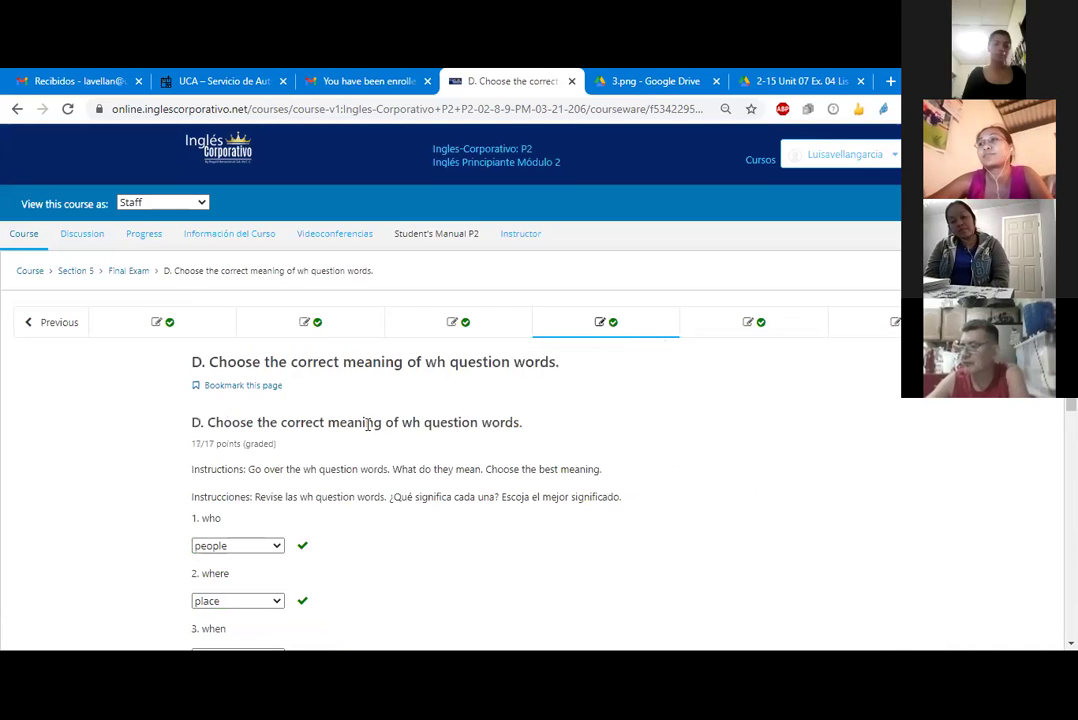
left_click(487, 333)
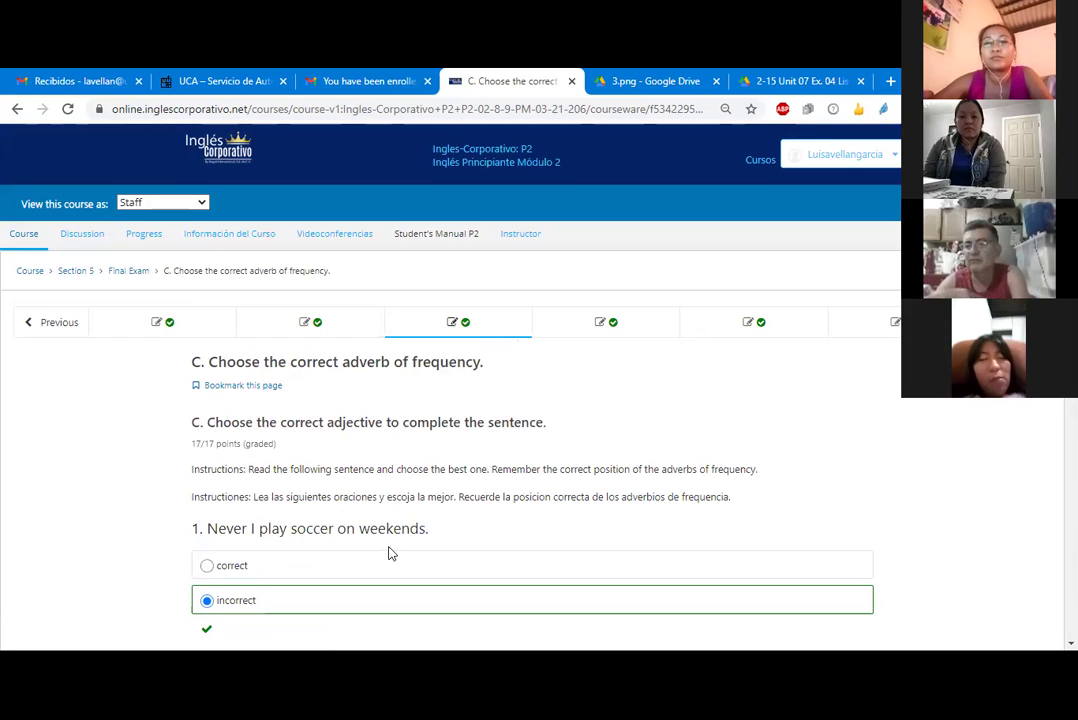
scroll(390, 551, "down", 2)
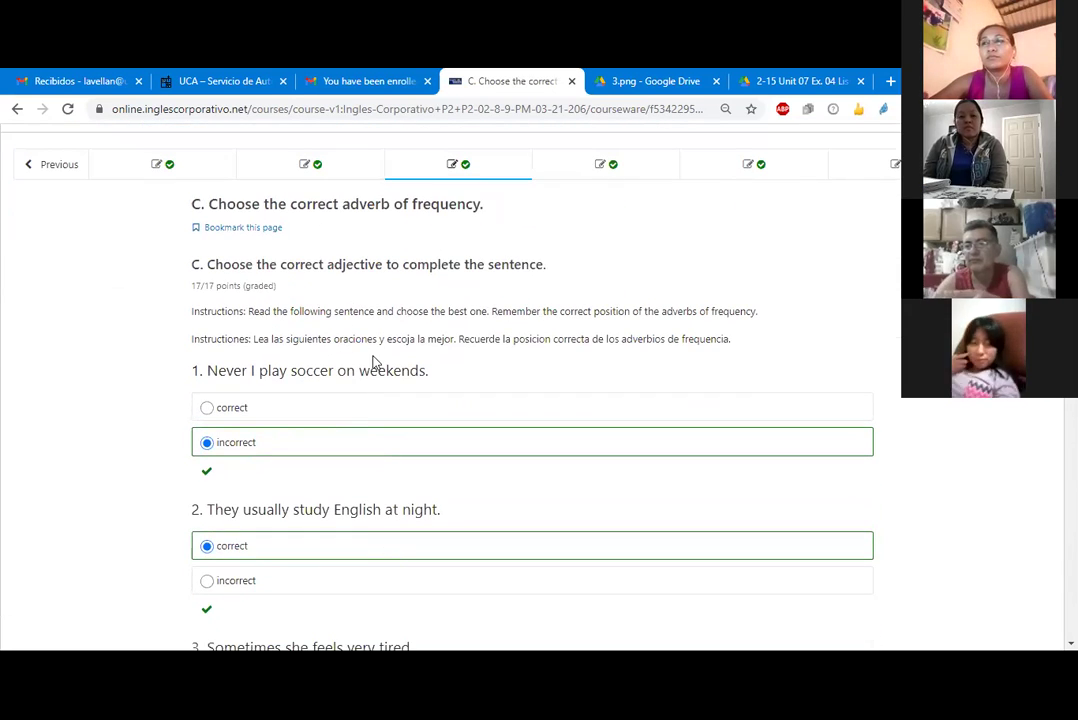
Open exercises B. Complete the conversation and A. Listening to check their scores and graded answers
scroll(375, 362, "up", 2)
left_click(330, 326)
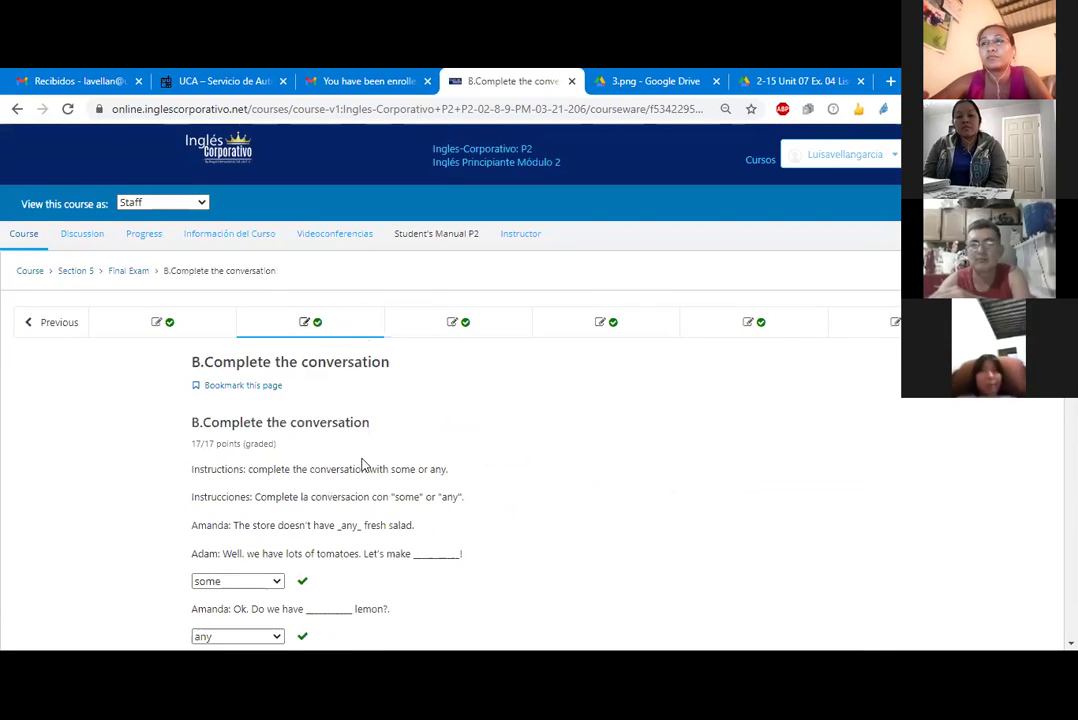
scroll(339, 476, "down", 1)
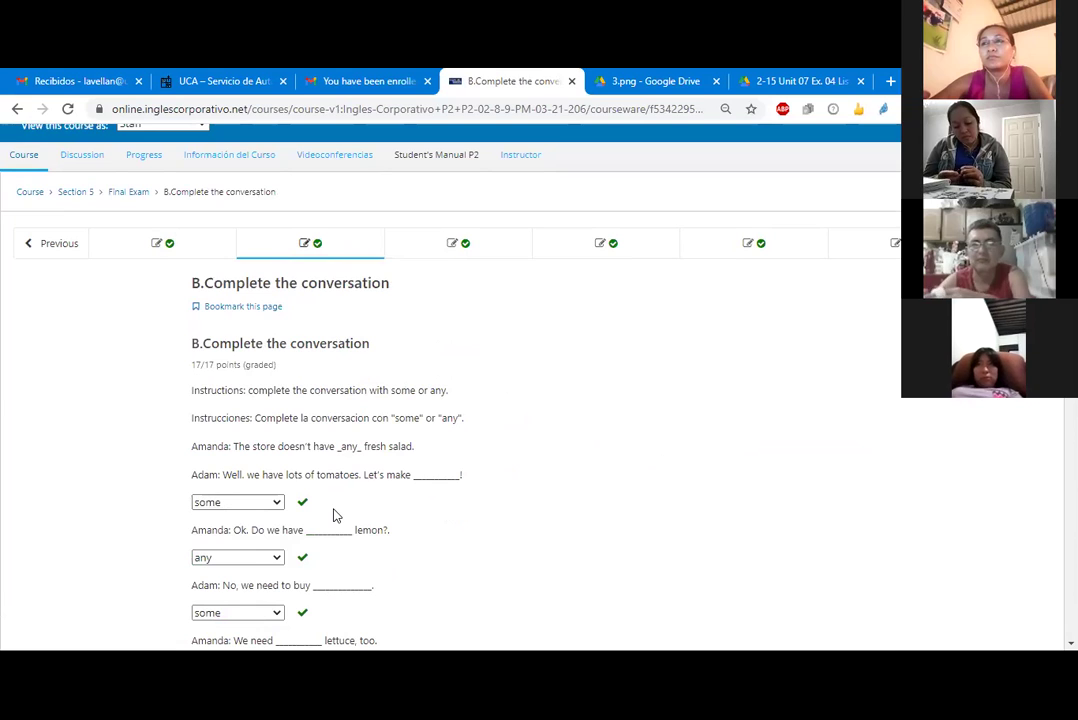
left_click(203, 257)
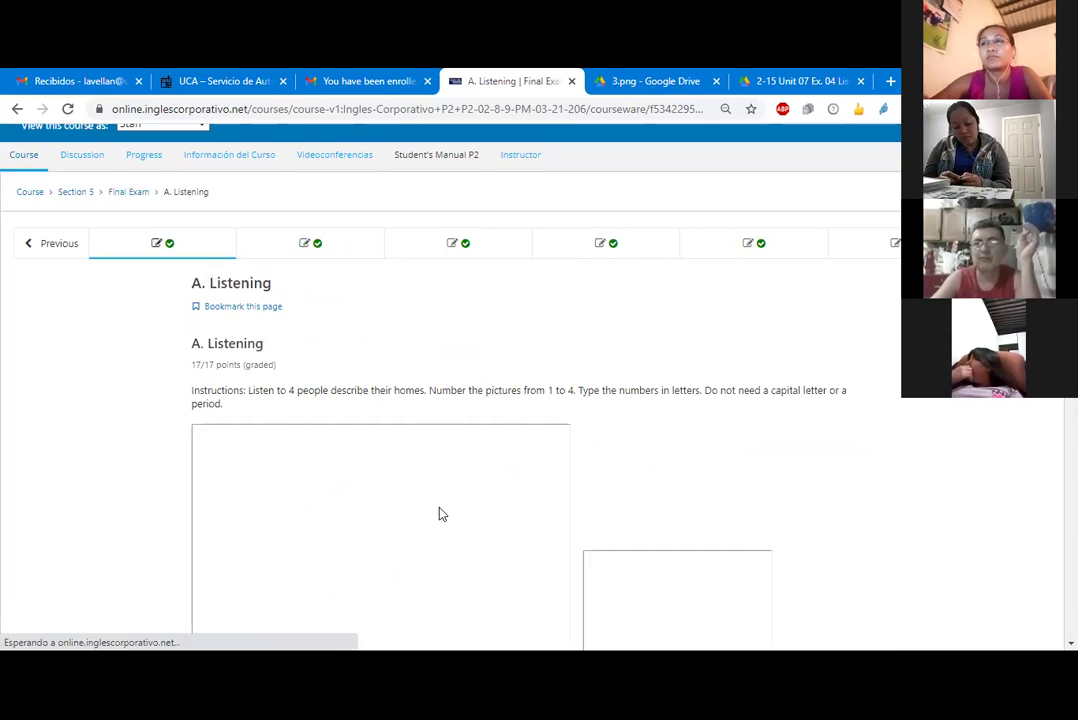
scroll(442, 514, "down", 3)
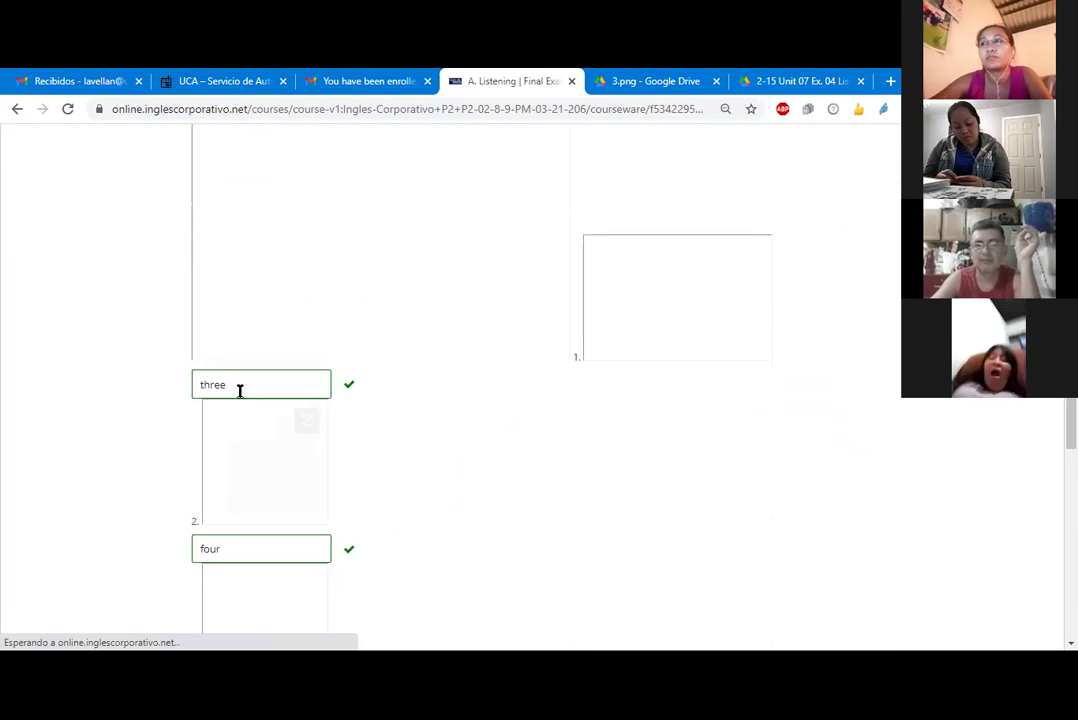
scroll(534, 457, "up", 3)
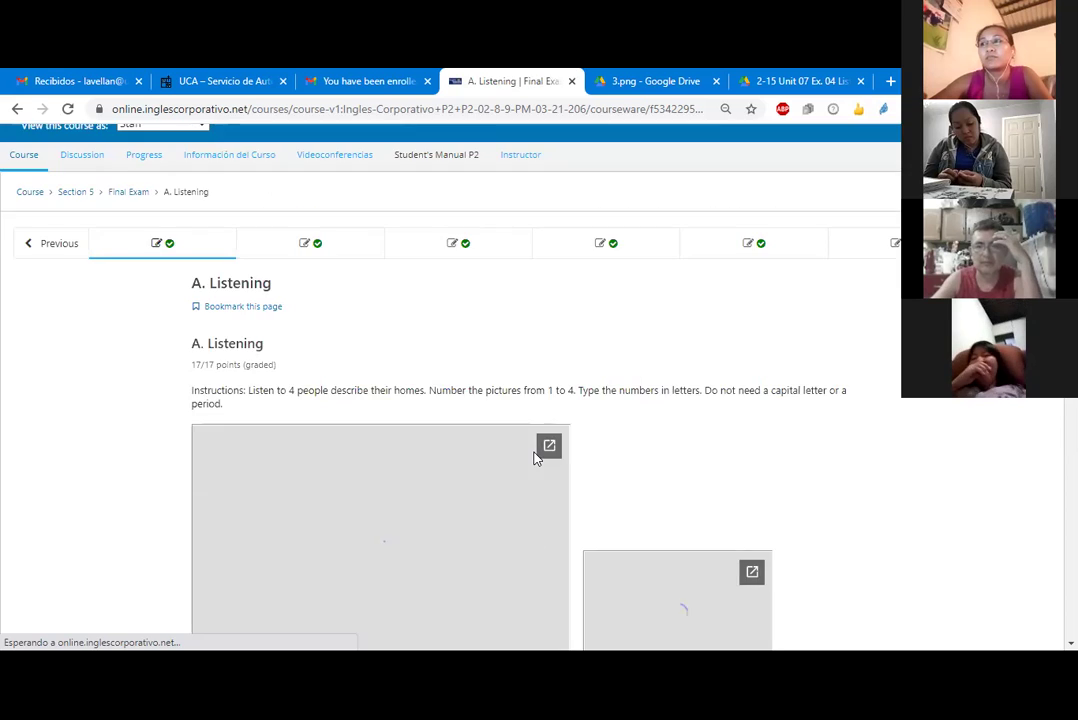
scroll(534, 457, "up", 1)
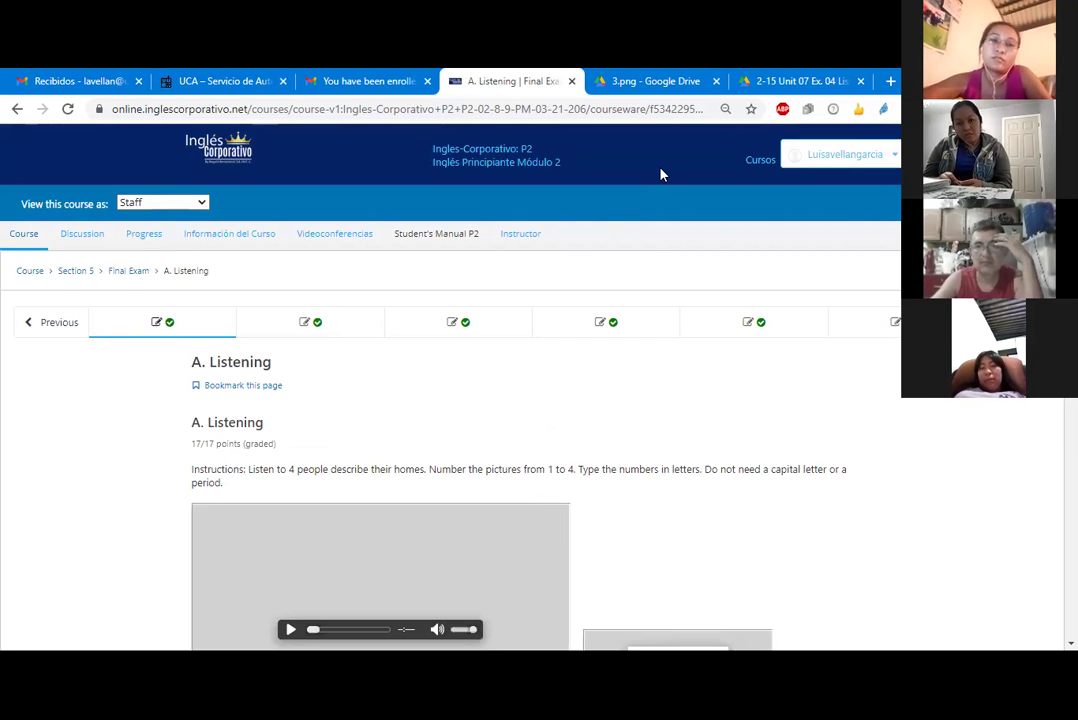
Open the Midterm from Section 3 of the course outline and review its exercise F. Complete the conversations
left_click(70, 278)
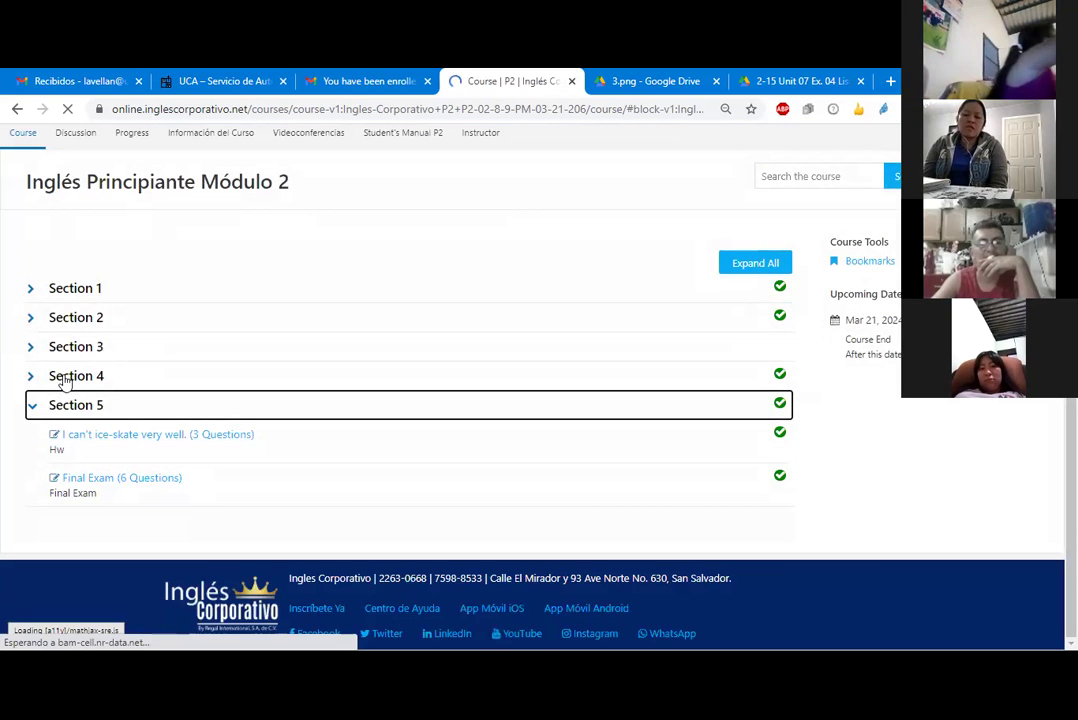
left_click(31, 347)
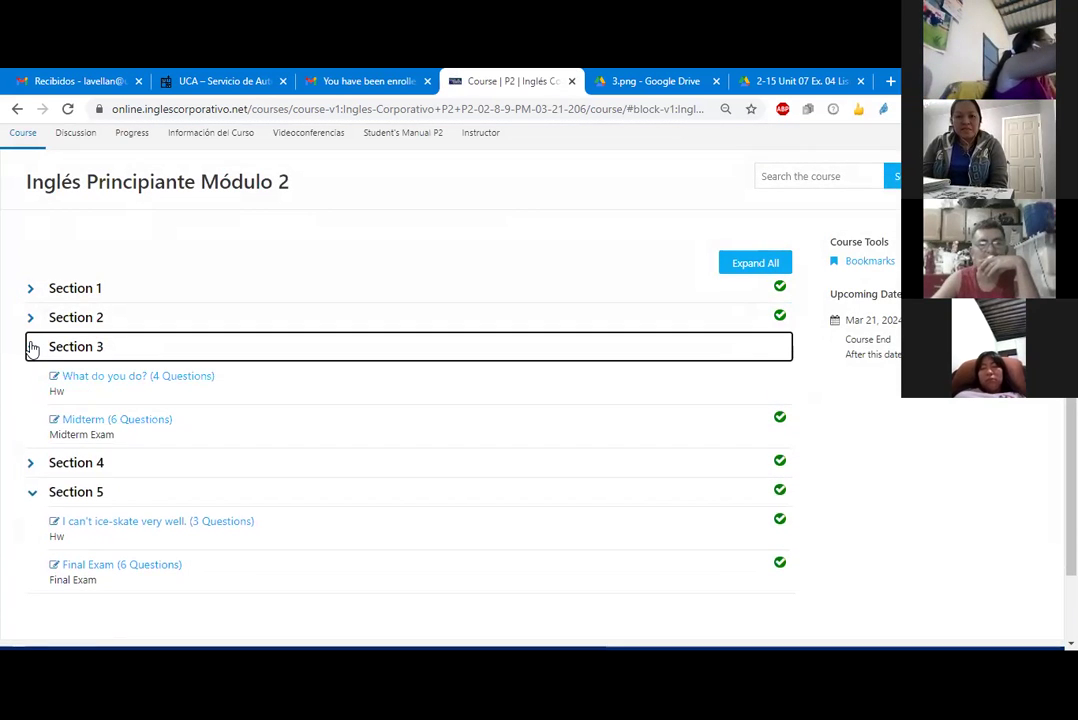
left_click(108, 428)
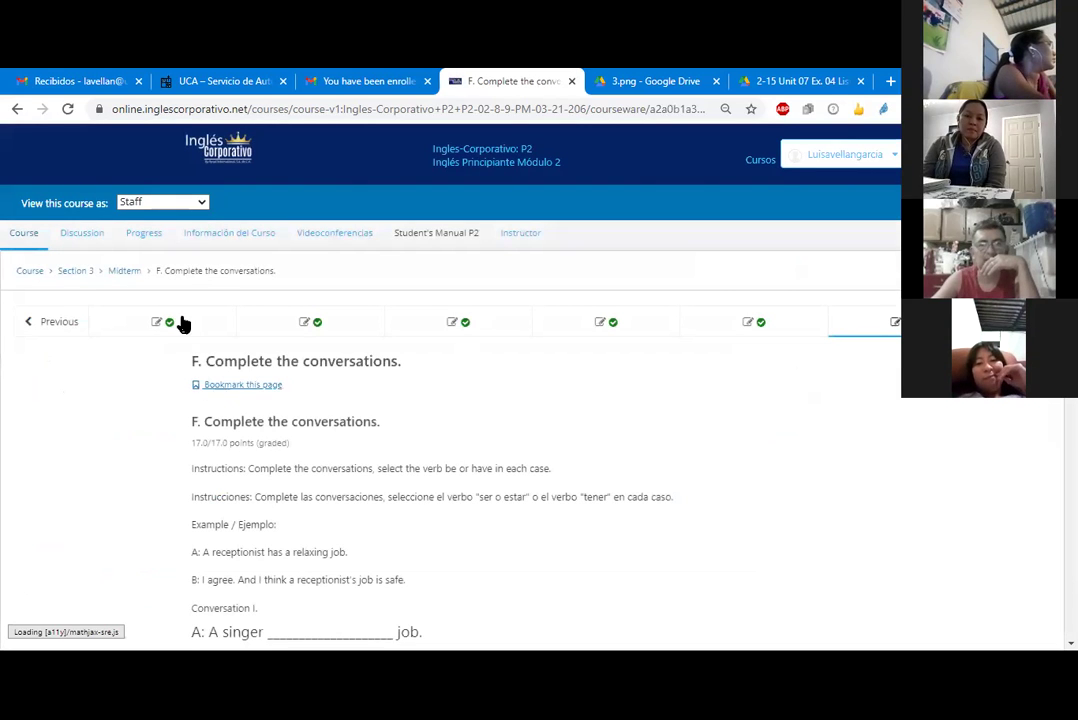
scroll(276, 460, "down", 2)
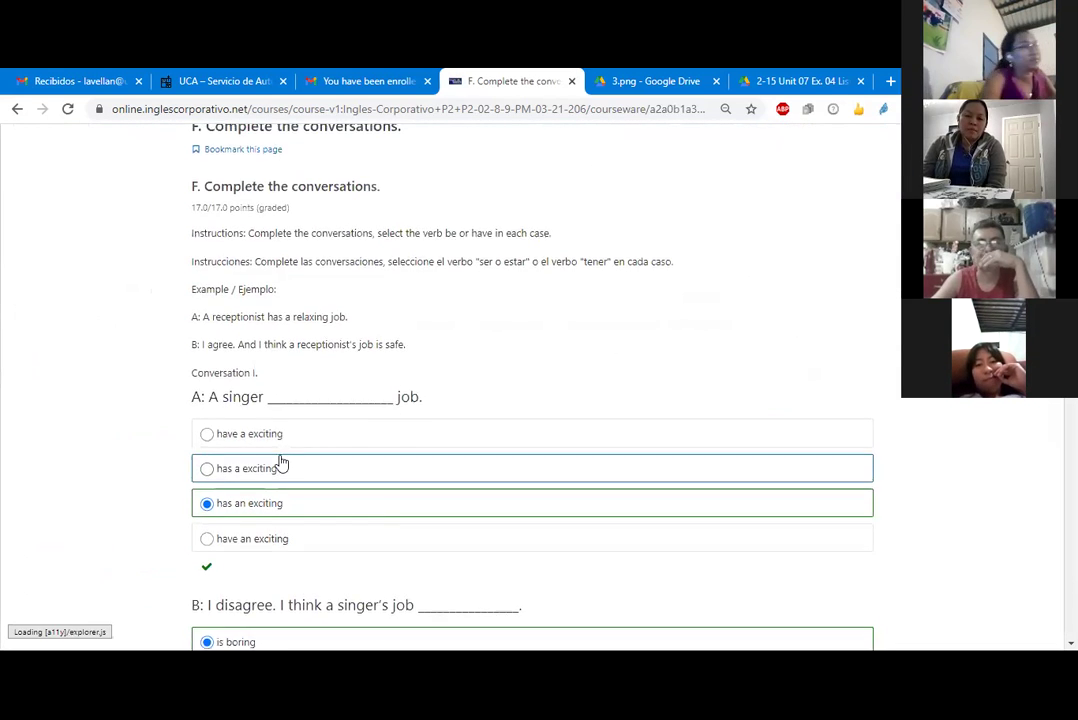
scroll(281, 460, "up", 2)
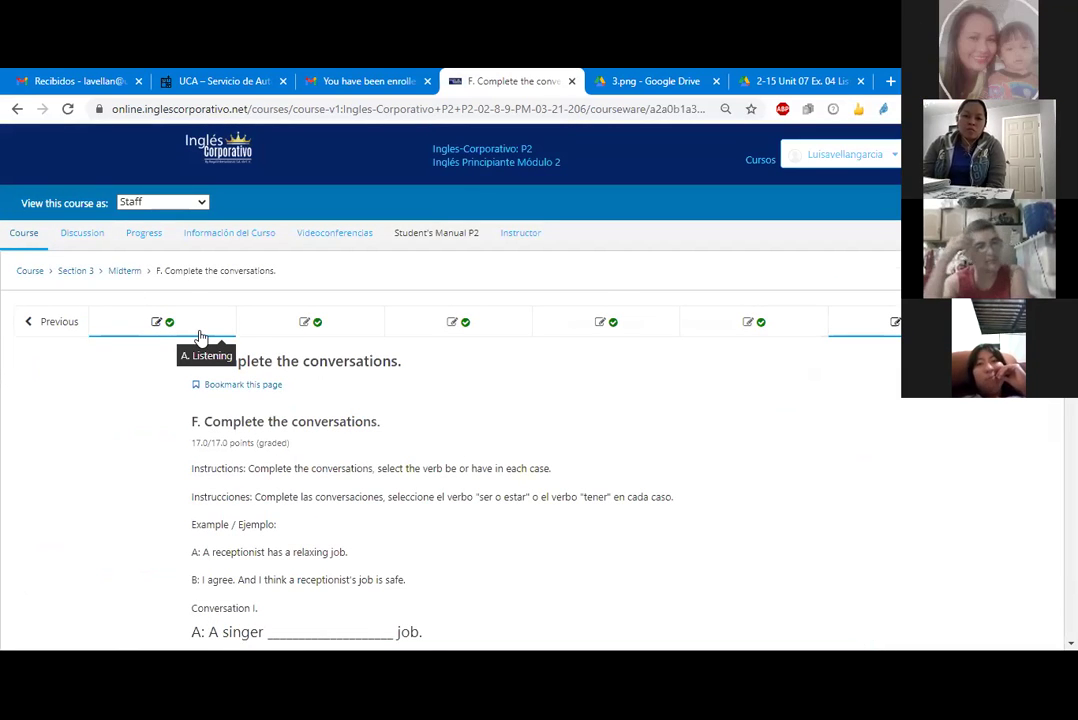
scroll(585, 388, "down", 5)
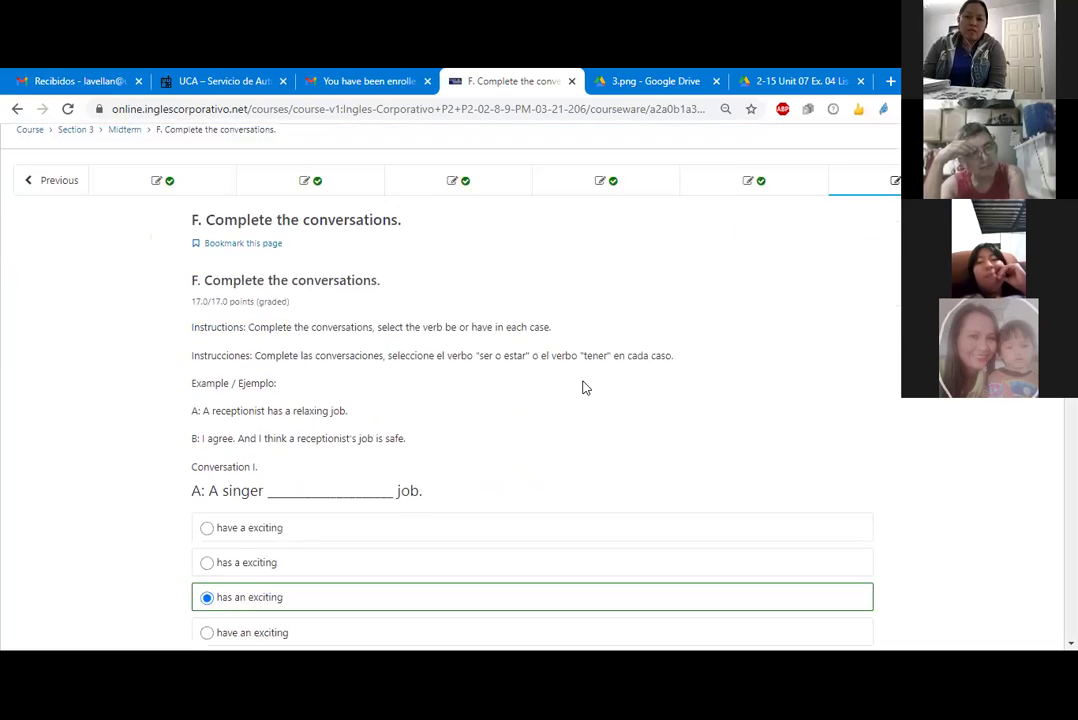
scroll(585, 388, "up", 3)
scroll(585, 388, "up", 3)
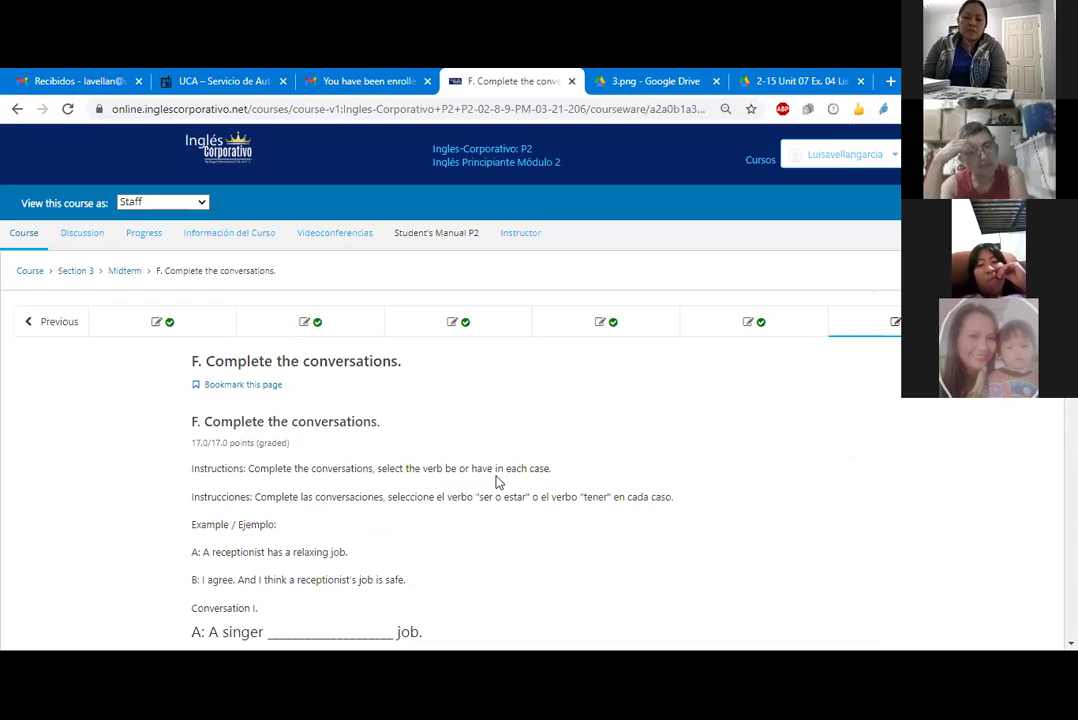
Open the midterm's exercises B. Complete the conversation and C. Unscramble the sentences to check their scores and graded answers
left_click(325, 330)
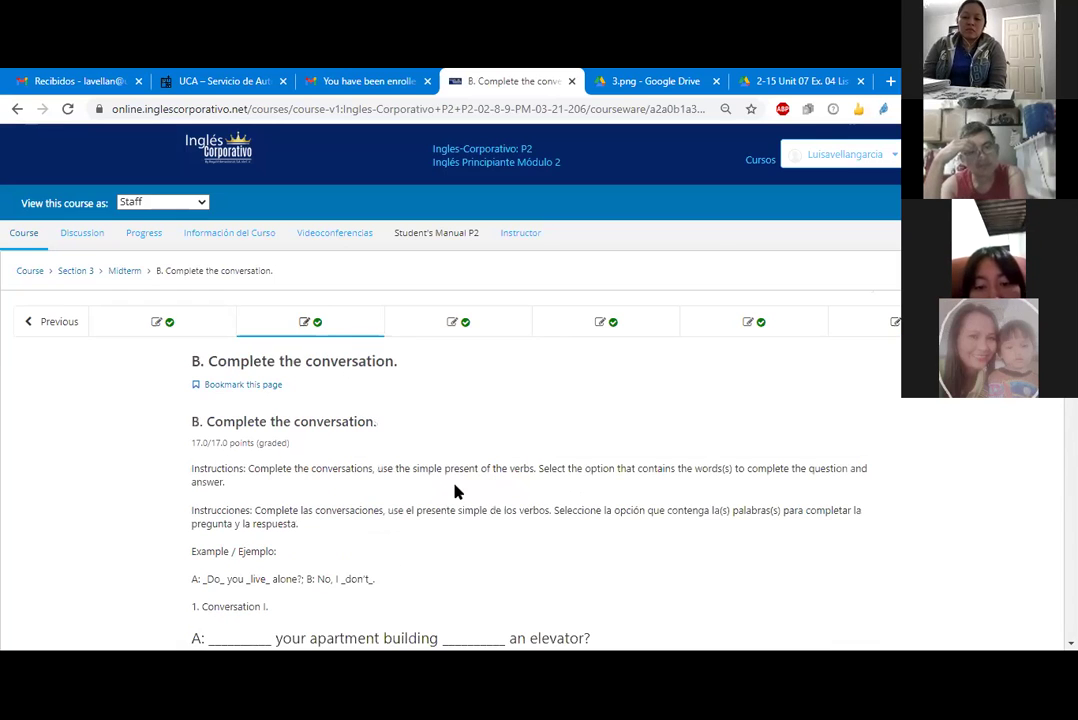
left_click(476, 336)
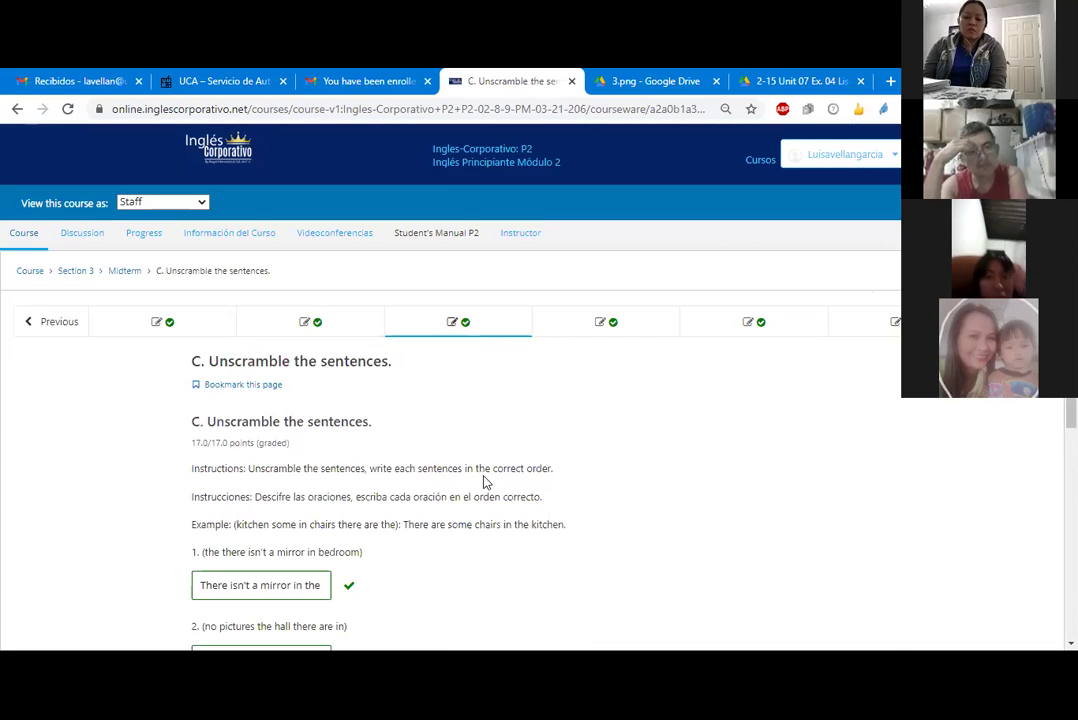
scroll(483, 481, "down", 3)
scroll(483, 481, "up", 3)
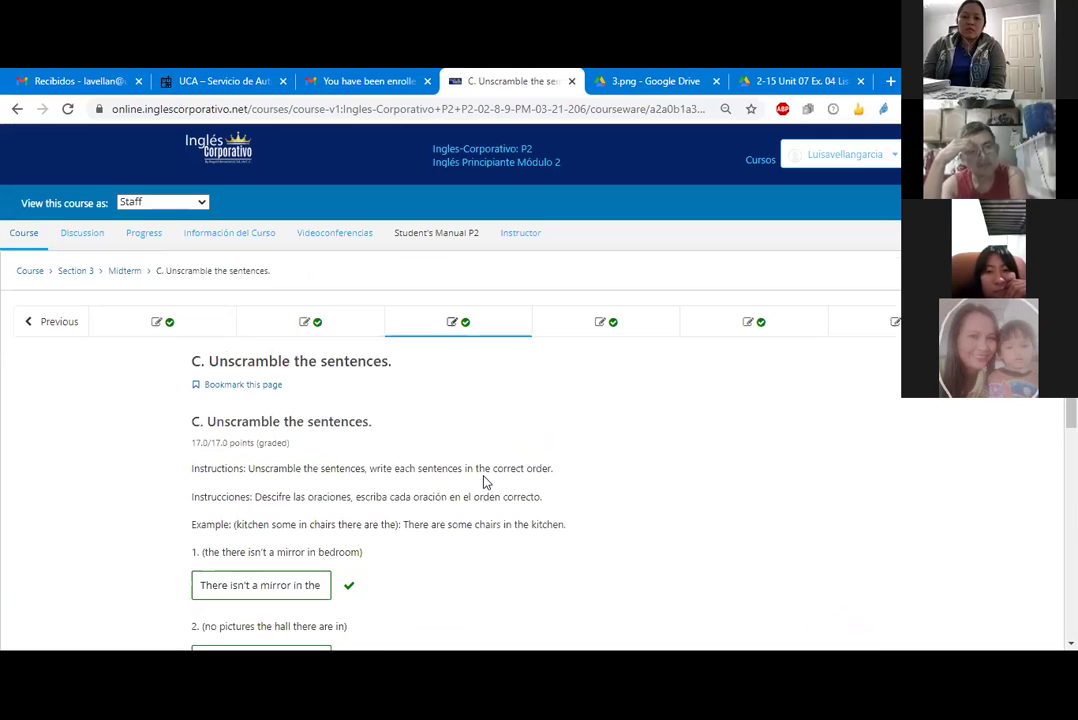